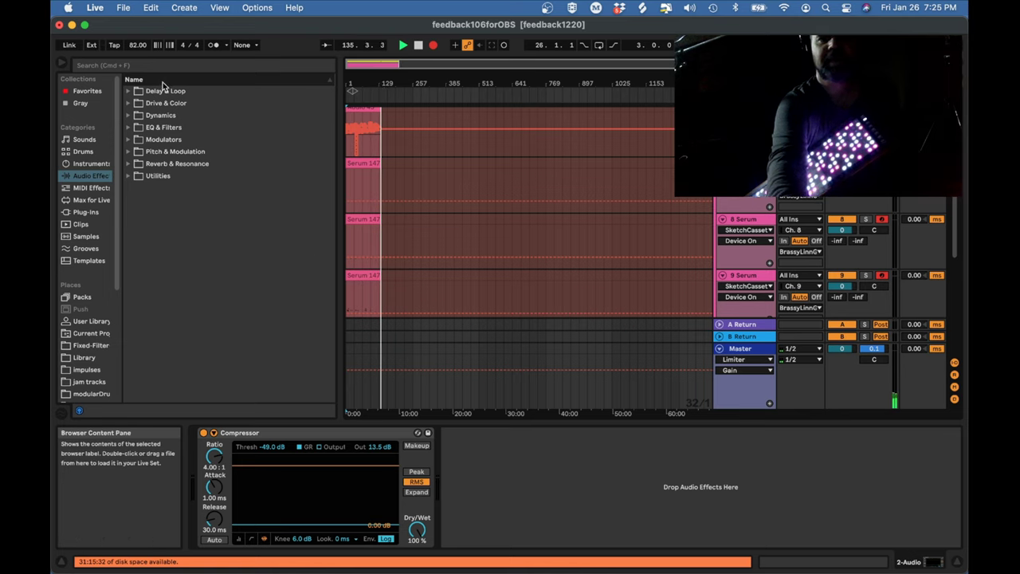
pyautogui.click(95, 8)
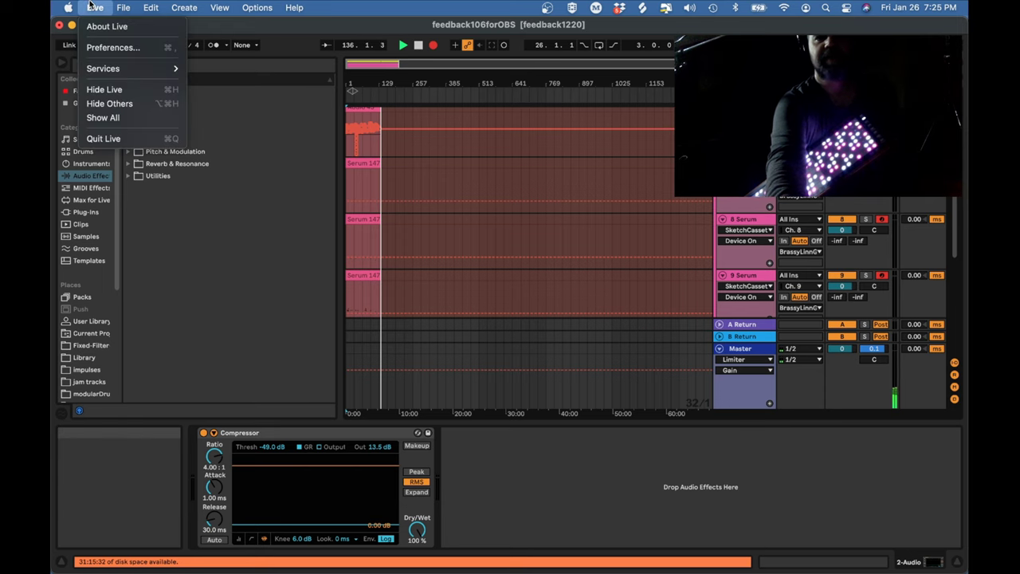
pyautogui.click(114, 47)
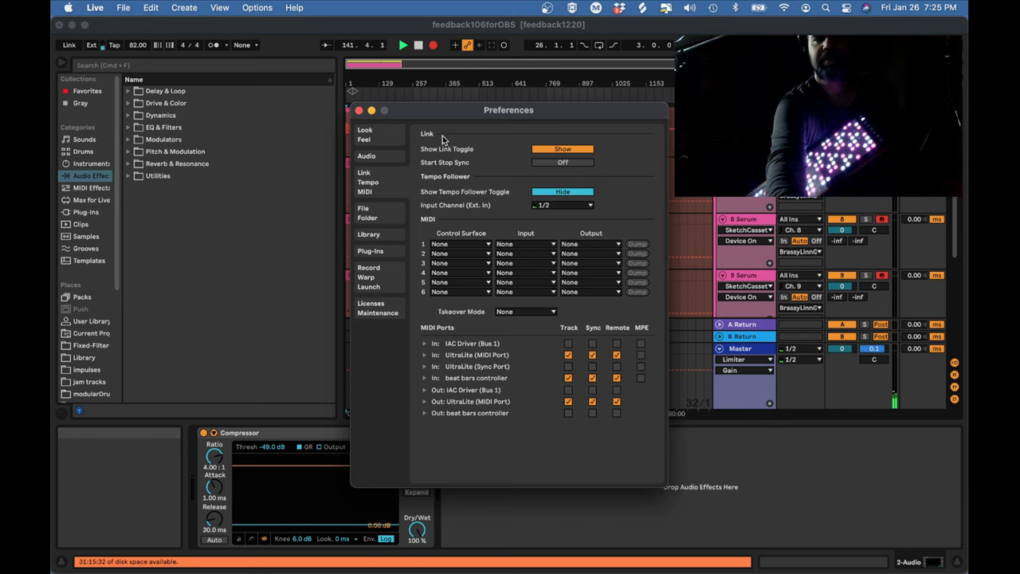
pyautogui.click(359, 110)
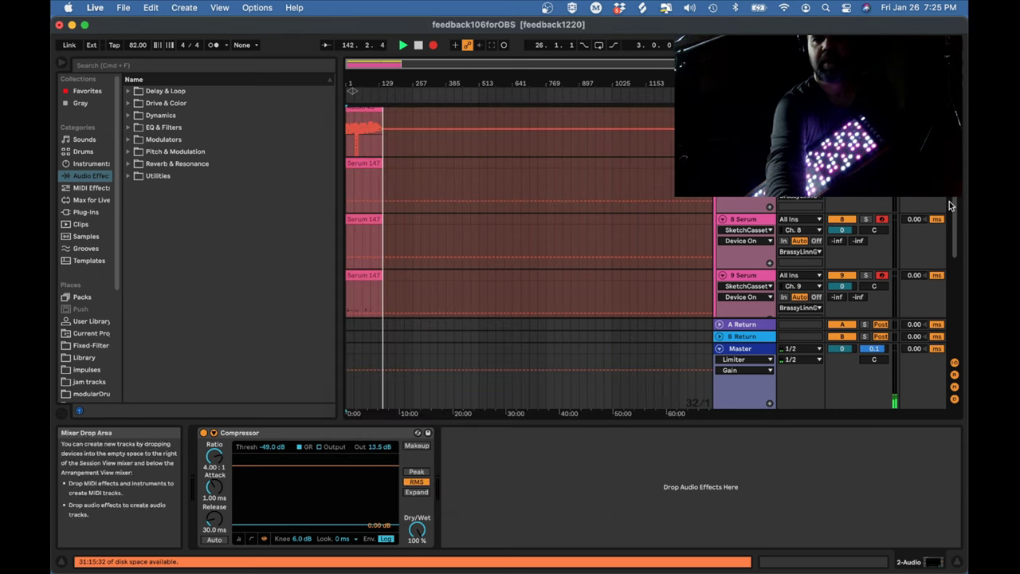
# Step: Show track 10 Serum's Serum device, then open and dismiss its context menu without changes
pyautogui.moveTo(952, 198); pyautogui.dragTo(950, 245)
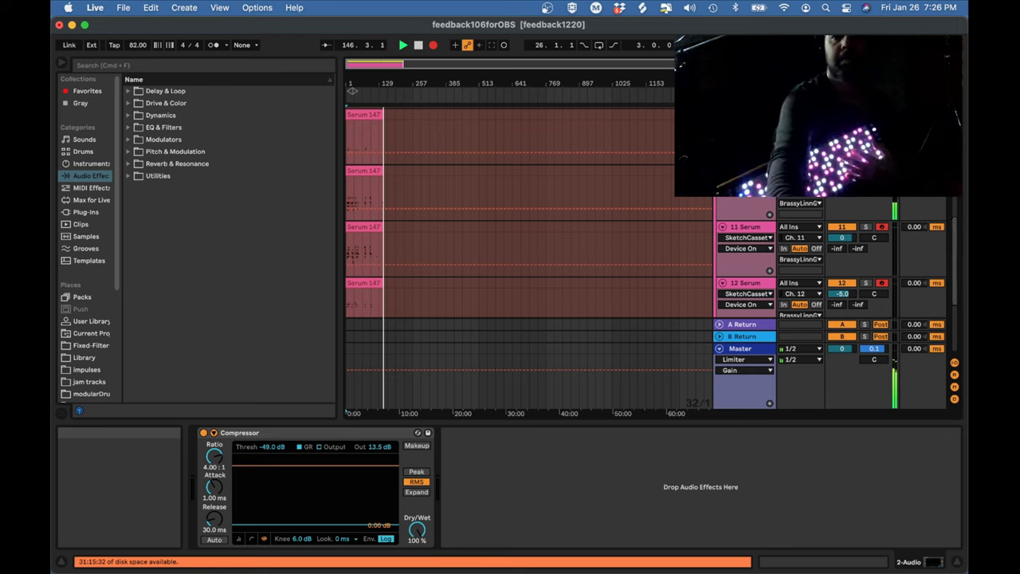
pyautogui.click(745, 171)
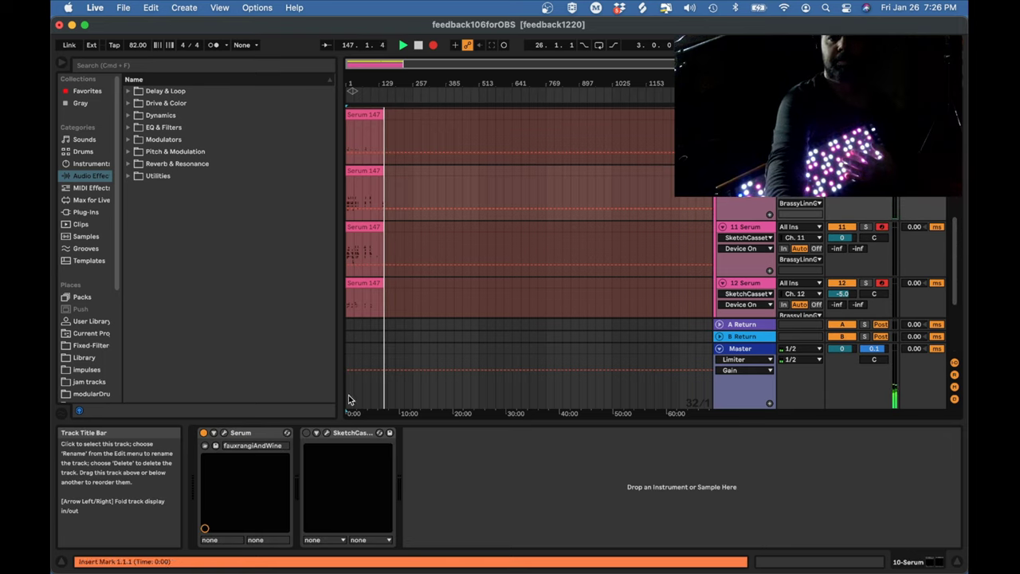
pyautogui.click(252, 434)
pyautogui.rightClick(252, 434)
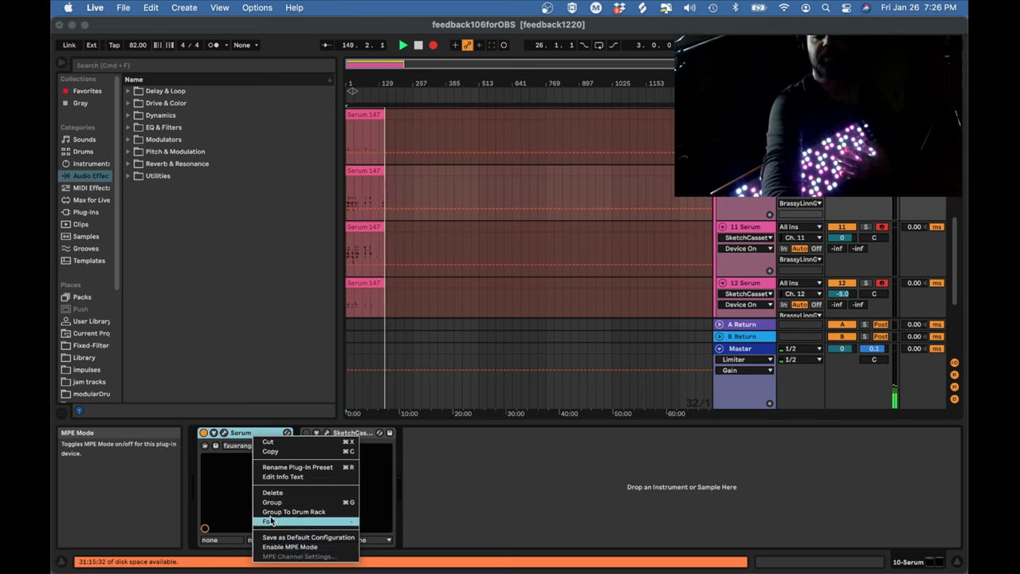
pyautogui.click(237, 435)
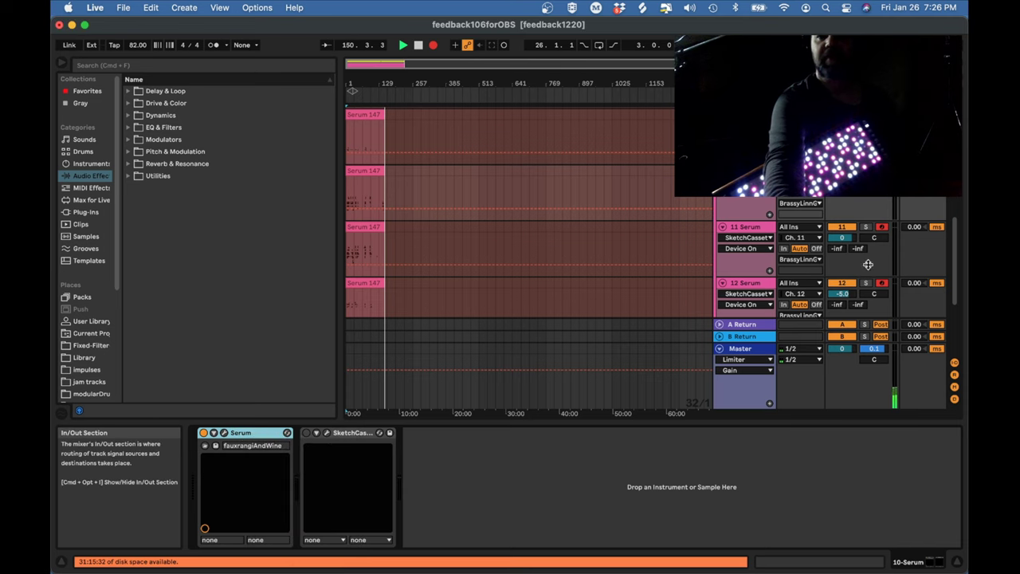
# Step: Scroll down to the last tracks and select track 14 Serum to display its Serum device
pyautogui.moveTo(955, 269); pyautogui.dragTo(947, 290)
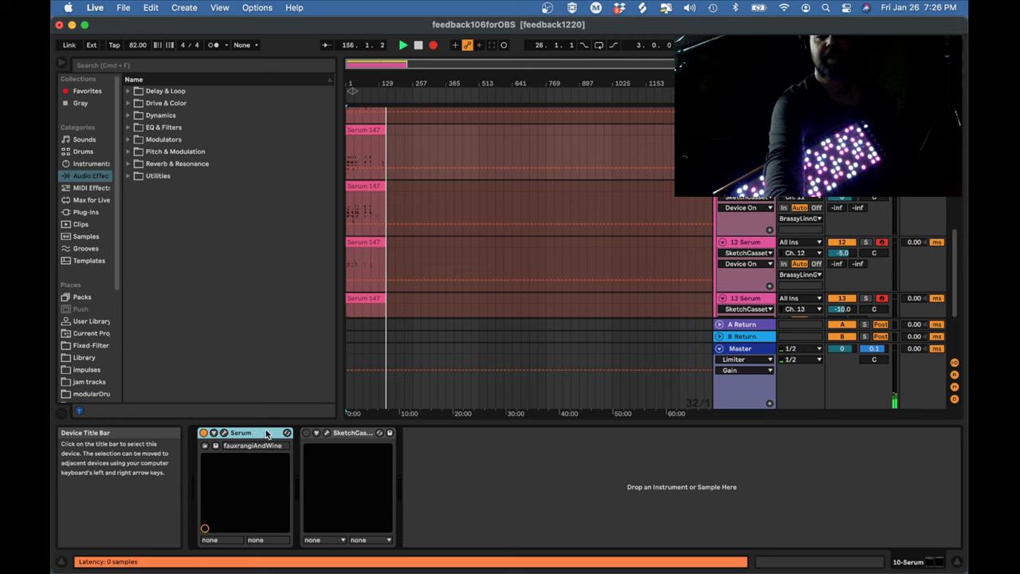
pyautogui.scroll(-2, 955, 245)
pyautogui.moveTo(956, 245); pyautogui.dragTo(957, 285)
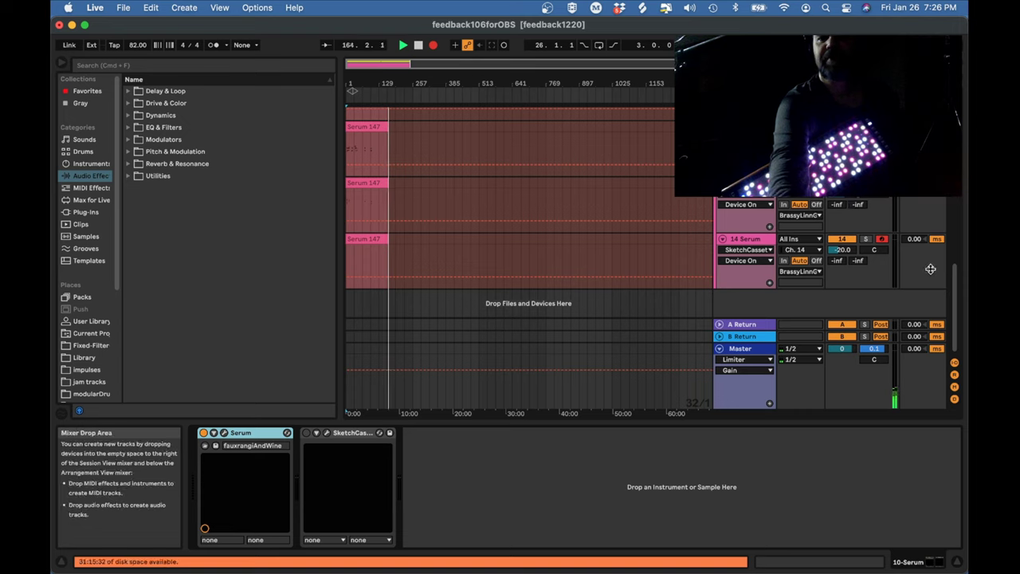
pyautogui.moveTo(951, 287)
pyautogui.mouseDown()
pyautogui.moveTo(951, 267)
pyautogui.moveTo(951, 286)
pyautogui.mouseUp()
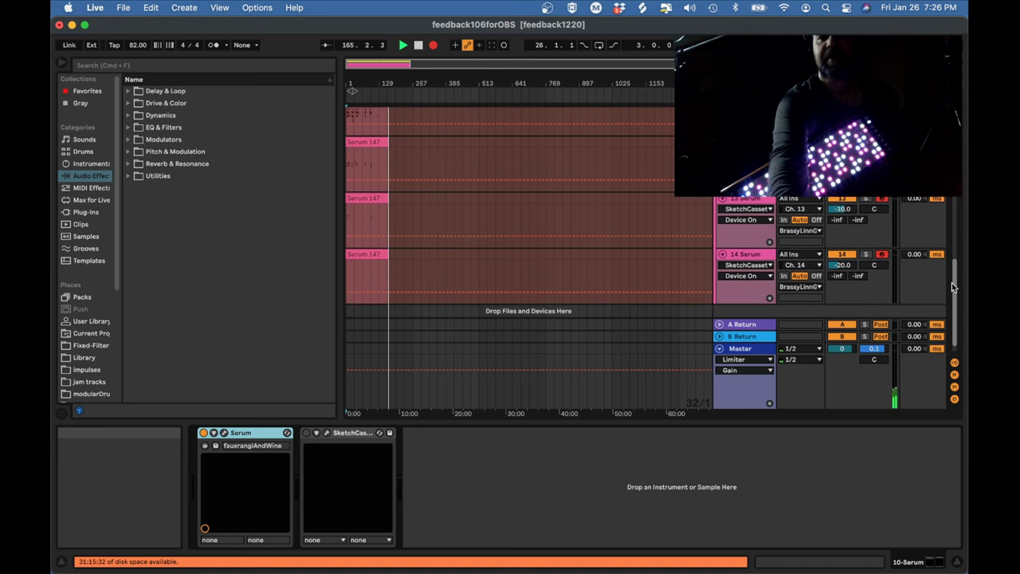
pyautogui.click(739, 253)
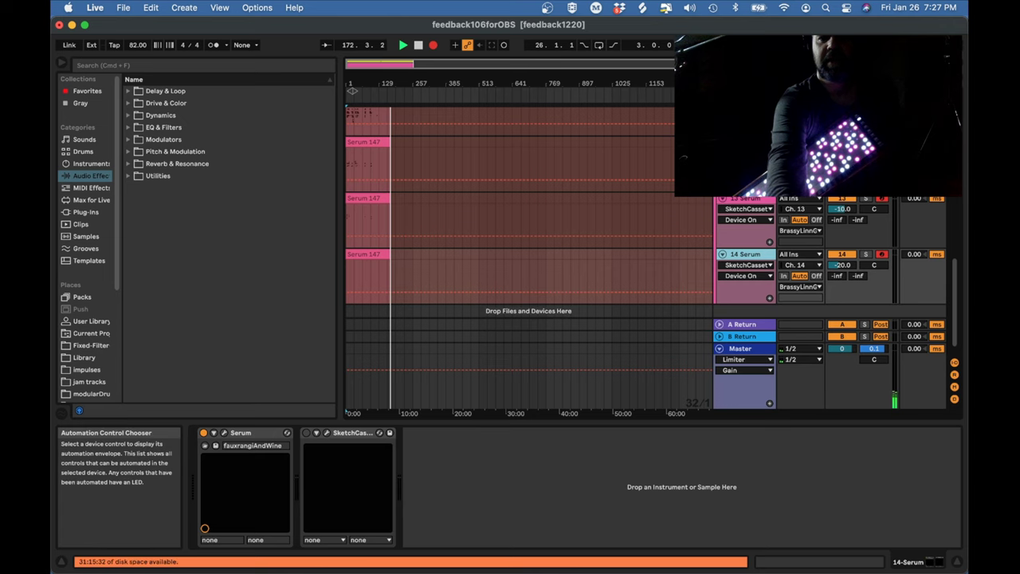
pyautogui.click(226, 434)
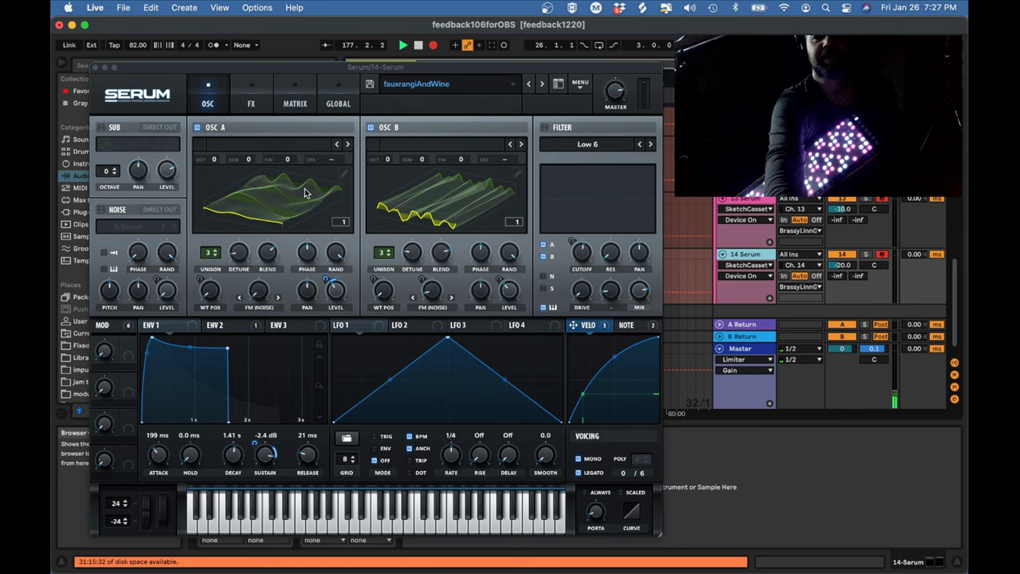
pyautogui.click(344, 174)
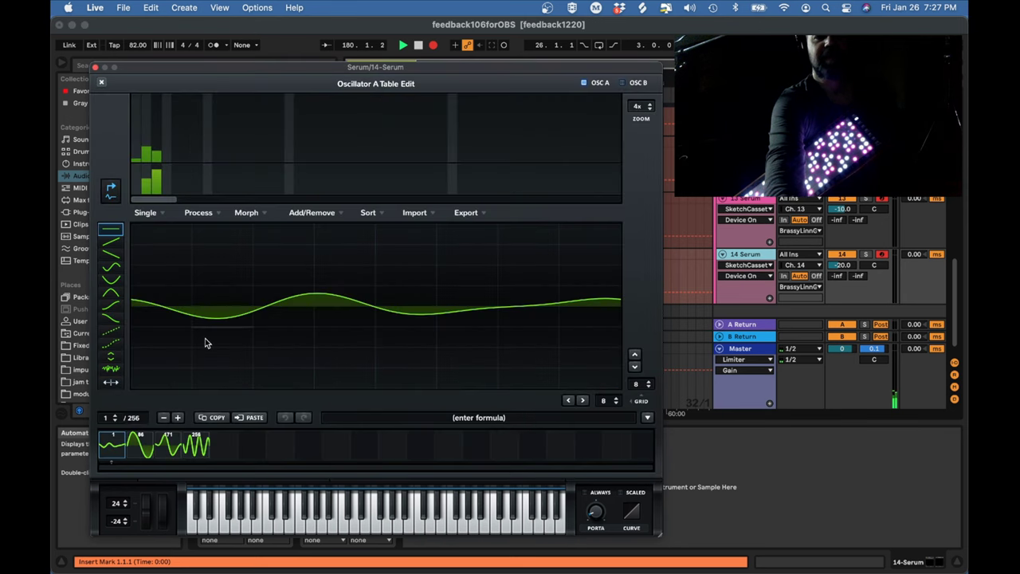
pyautogui.click(195, 445)
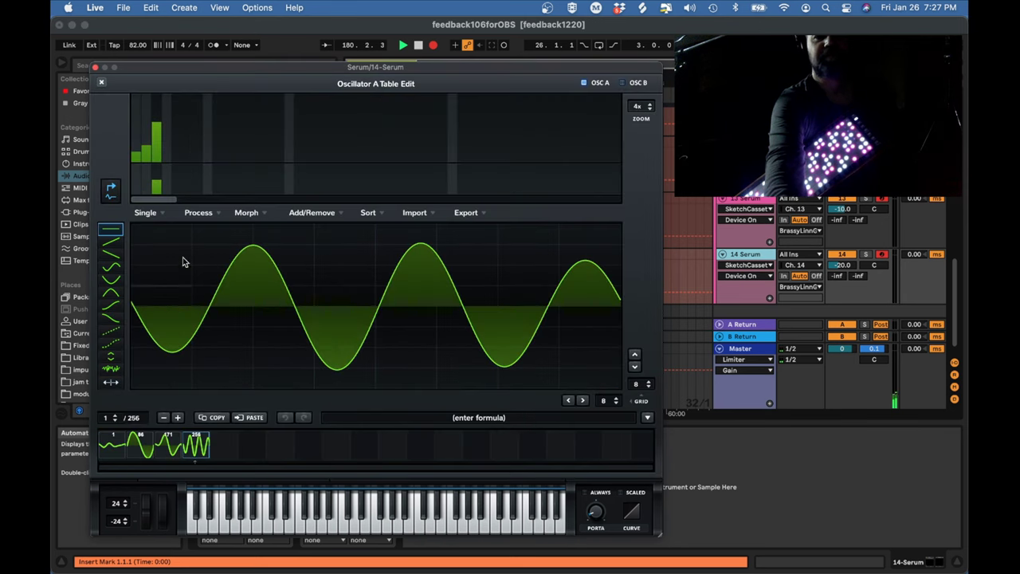
pyautogui.rightClick(171, 141)
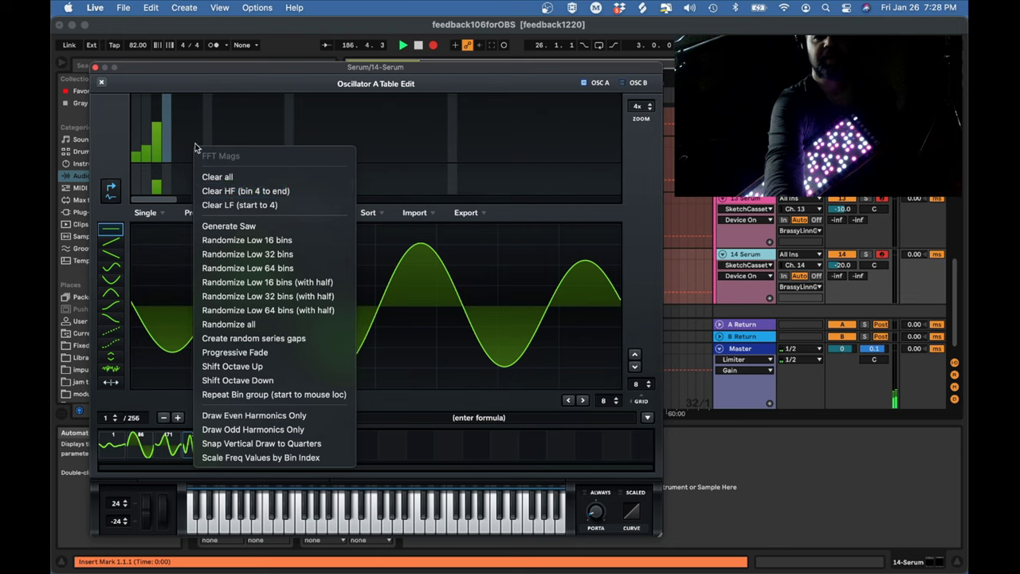
pyautogui.click(173, 122)
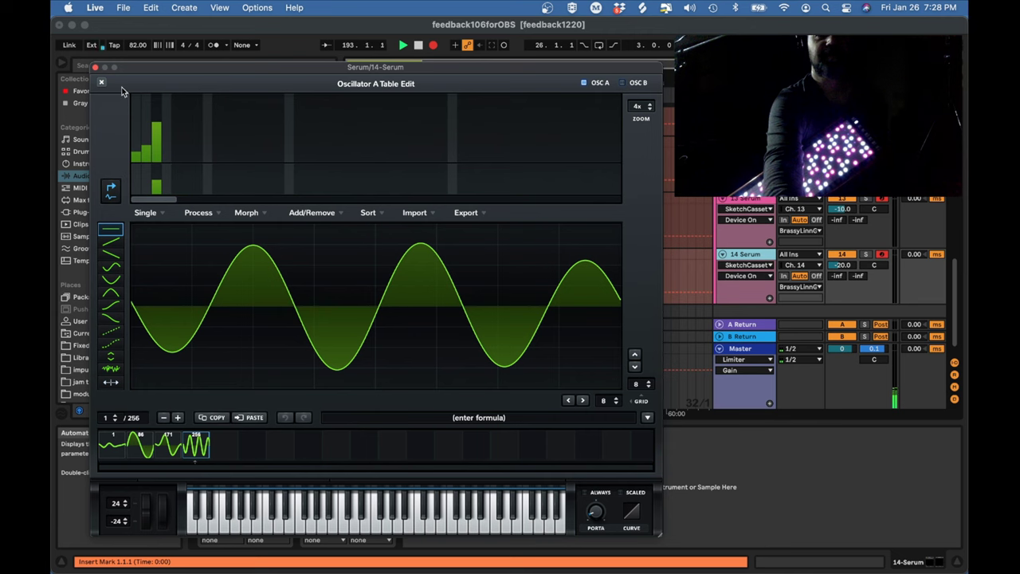
pyautogui.click(95, 68)
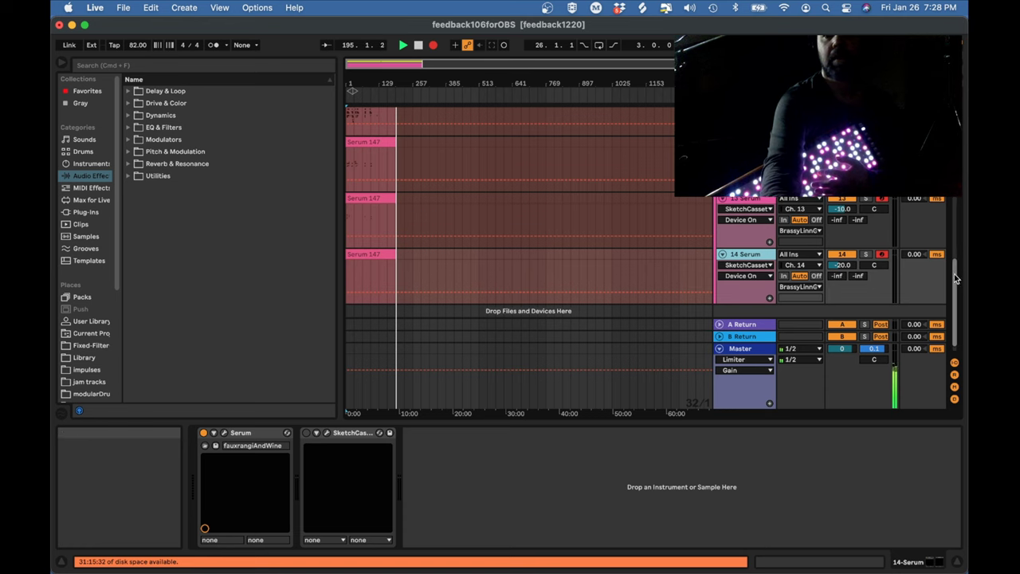
# Step: Open track 11's Serum window and view OSC A wavetable frames 86, 171 and the last
pyautogui.scroll(2, 956, 278)
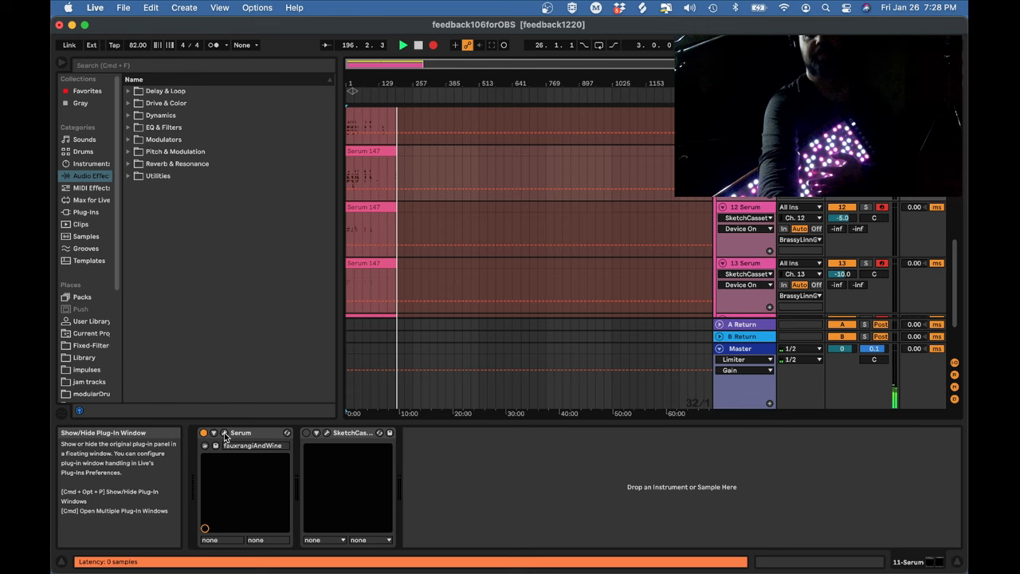
pyautogui.click(225, 435)
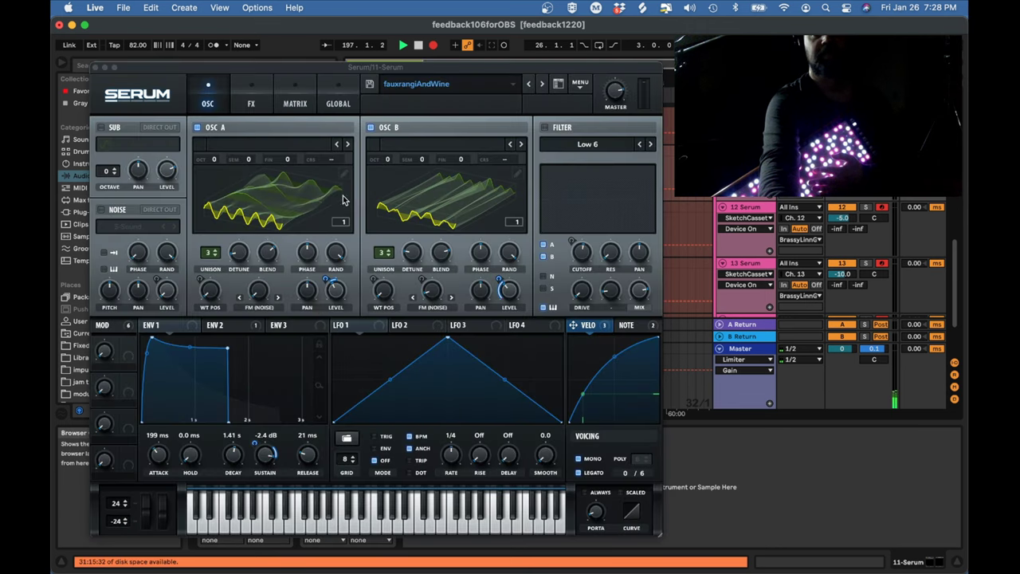
pyautogui.click(343, 172)
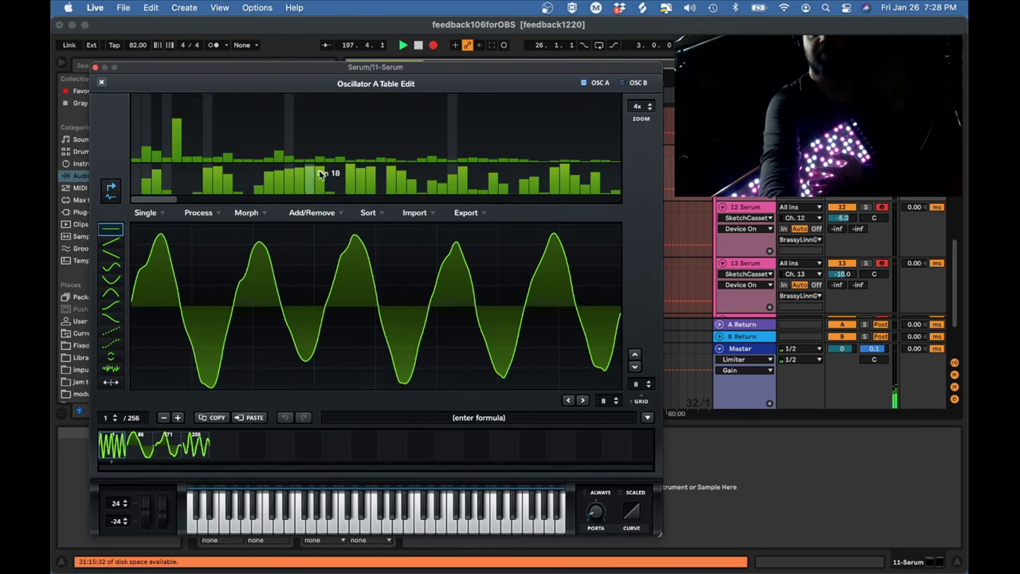
pyautogui.click(143, 446)
pyautogui.click(165, 448)
pyautogui.click(199, 449)
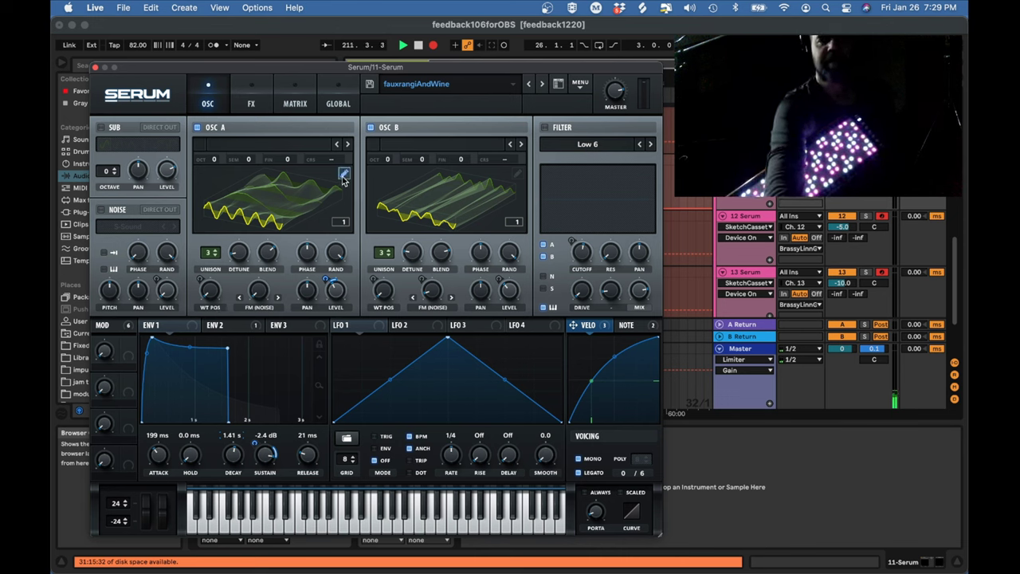
# Step: Close the Serum window and view the audio track's effects chain
pyautogui.click(95, 67)
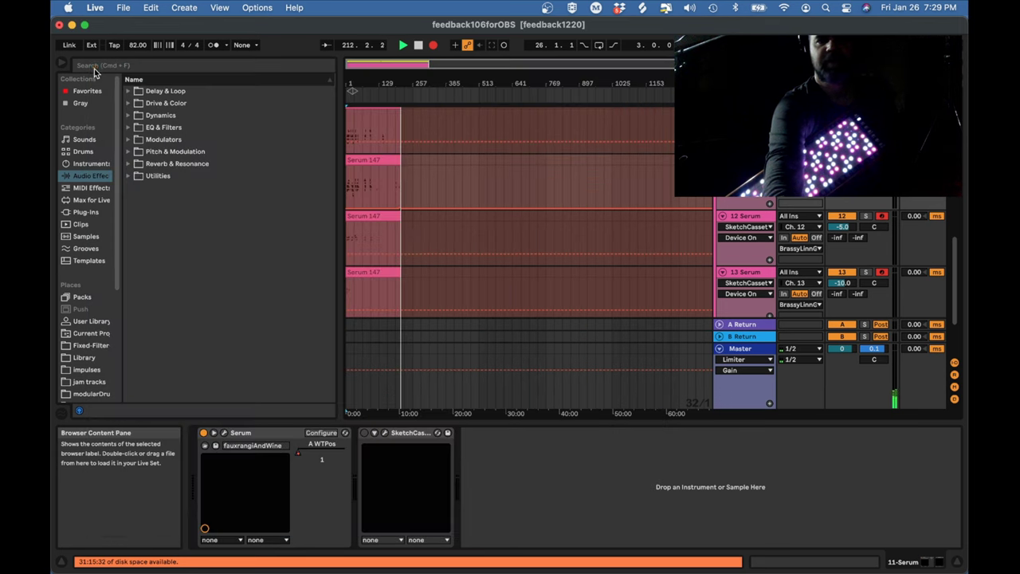
pyautogui.scroll(8, 526, 246)
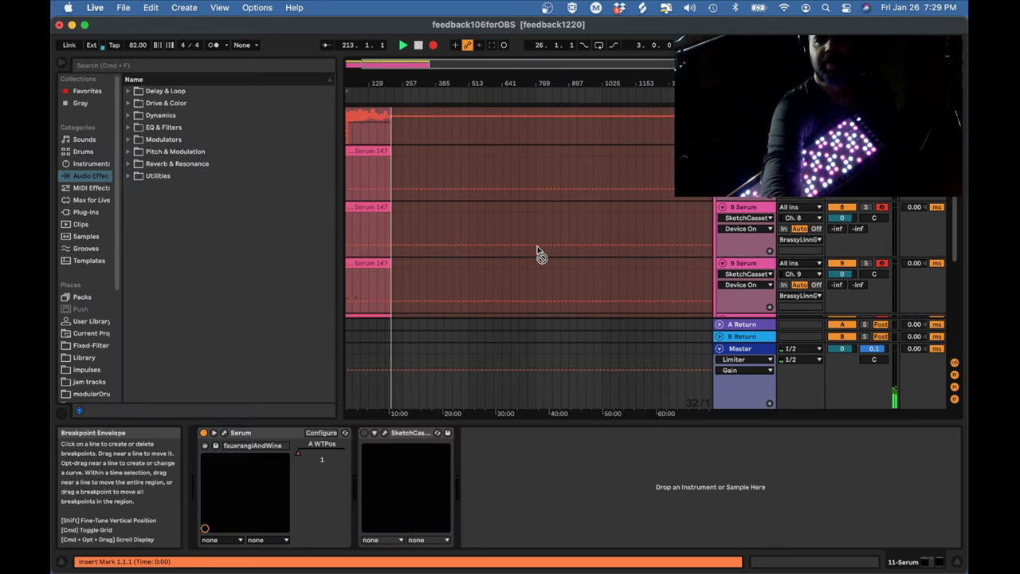
pyautogui.scroll(3, 539, 253)
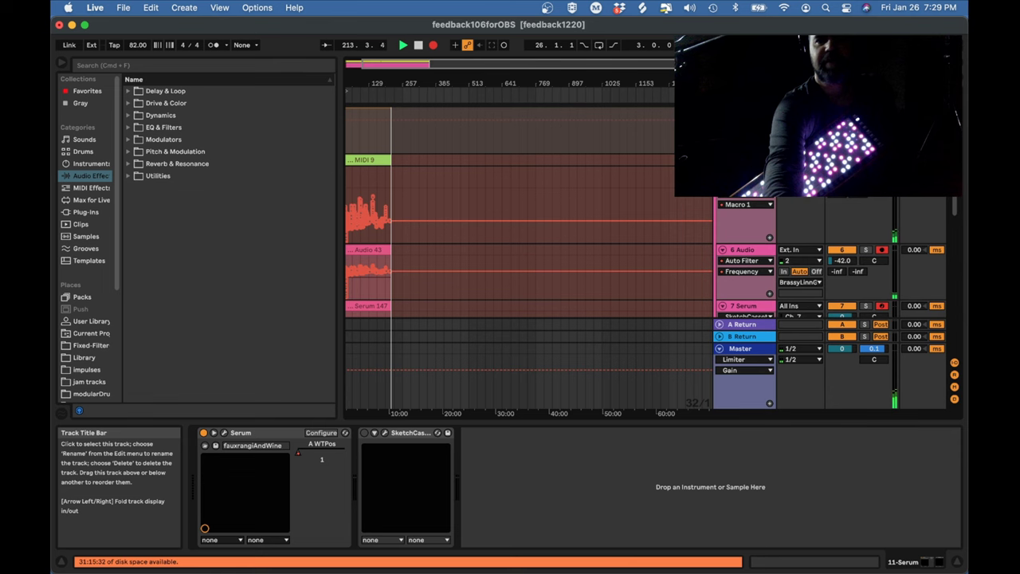
pyautogui.click(641, 284)
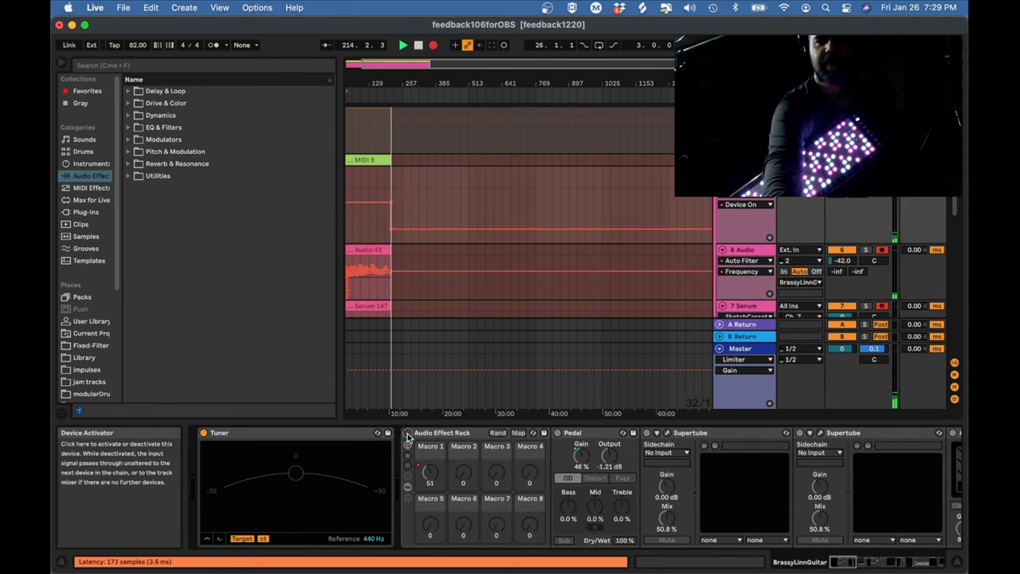
# Step: Scroll down and select the 11 Serum track to show its devices
pyautogui.scroll(-10, 573, 232)
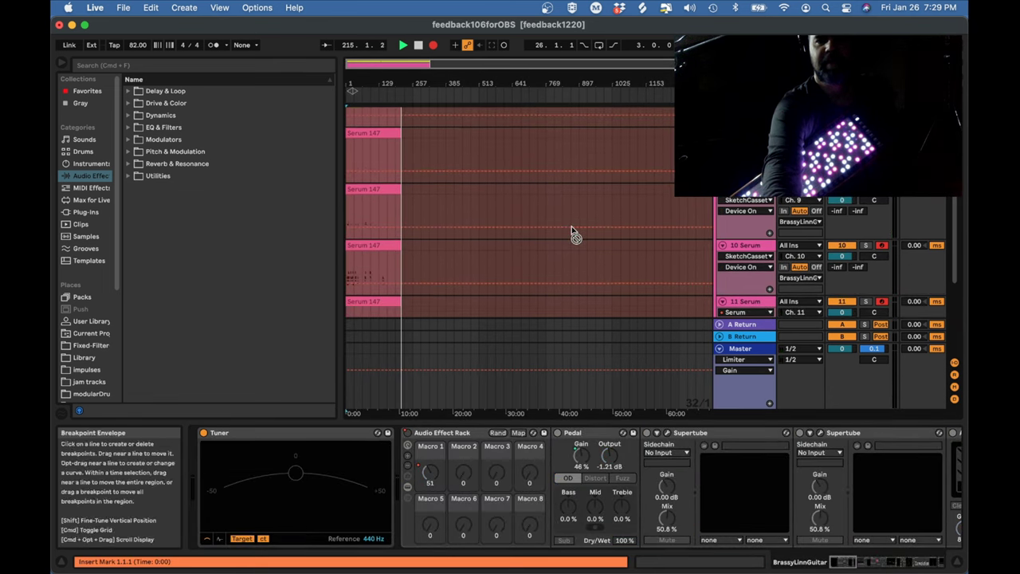
pyautogui.scroll(-2, 573, 233)
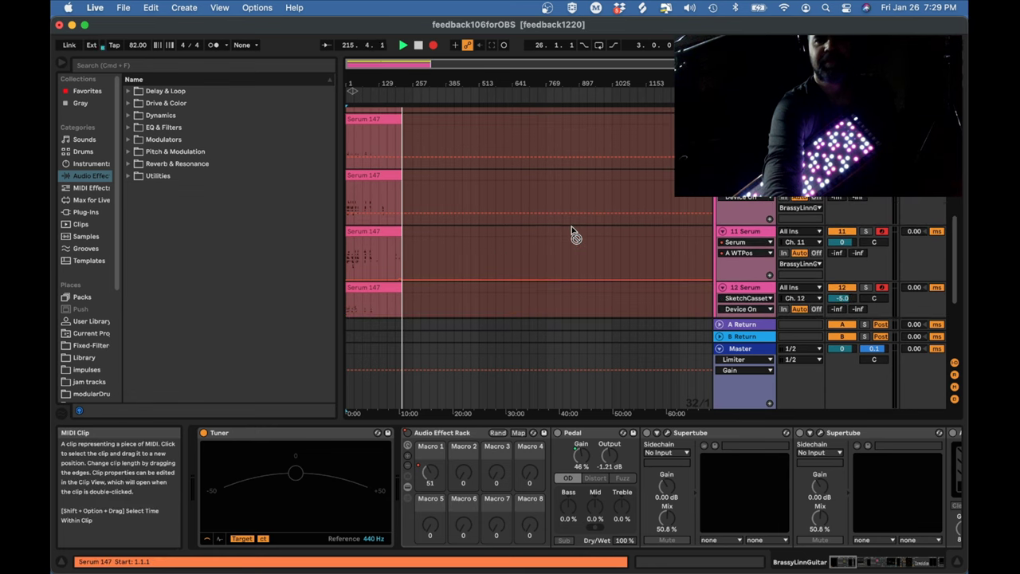
pyautogui.scroll(-1, 574, 233)
pyautogui.click(740, 209)
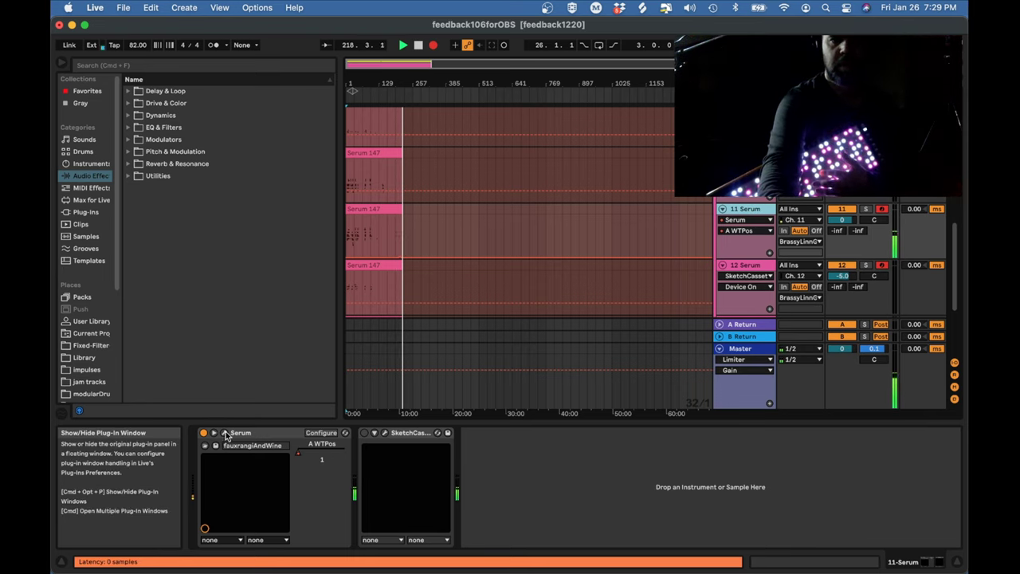
# Step: Open track 11's Serum window and OSC A's wavetable editor, browsing several frames
pyautogui.click(225, 435)
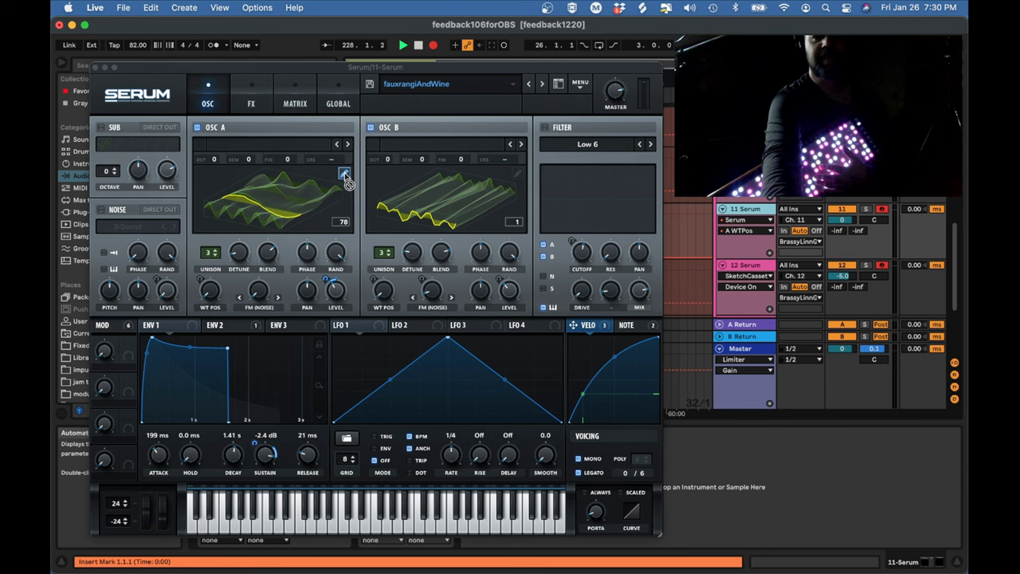
pyautogui.click(344, 173)
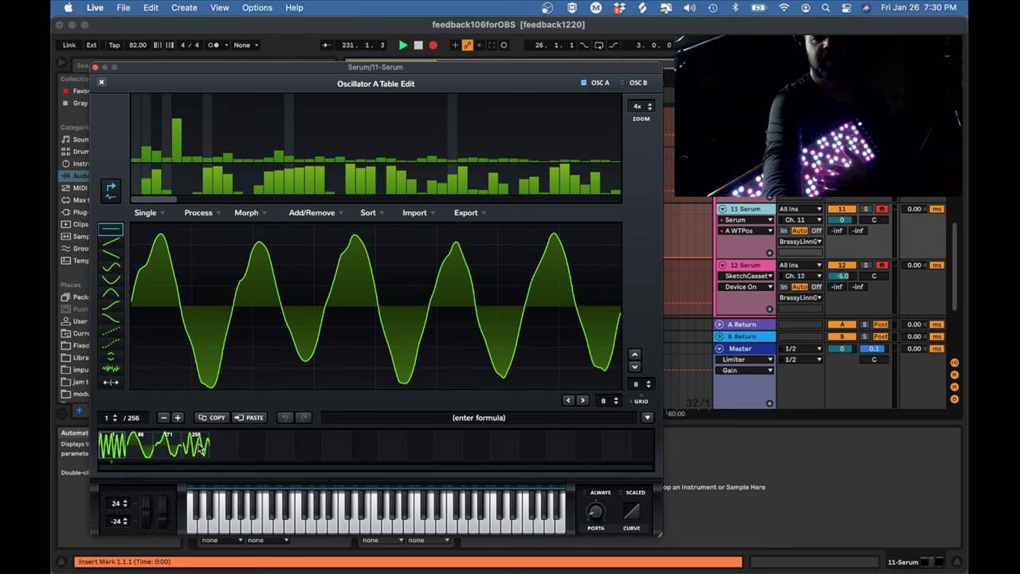
pyautogui.click(146, 446)
pyautogui.click(168, 448)
pyautogui.click(199, 451)
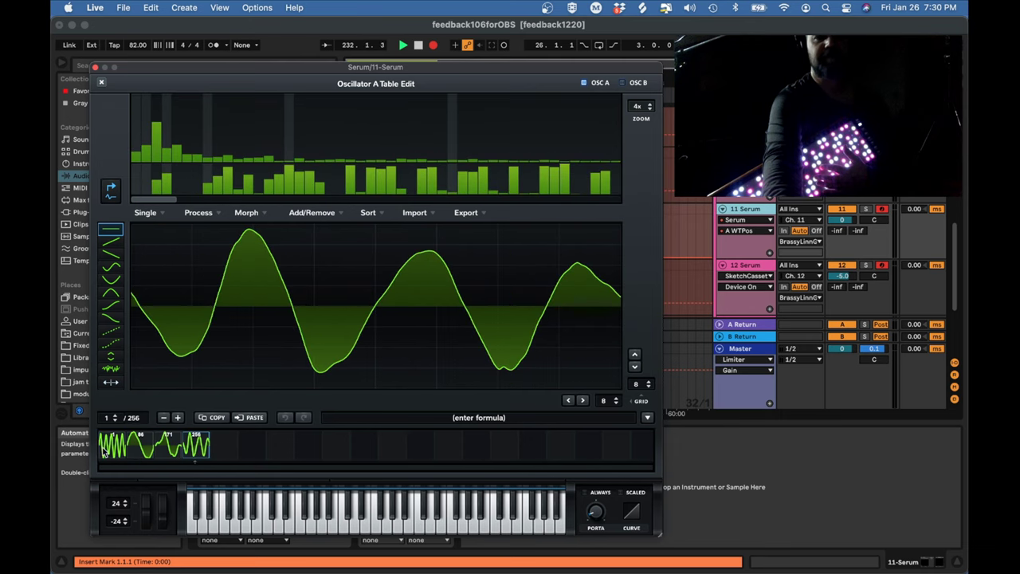
pyautogui.click(112, 452)
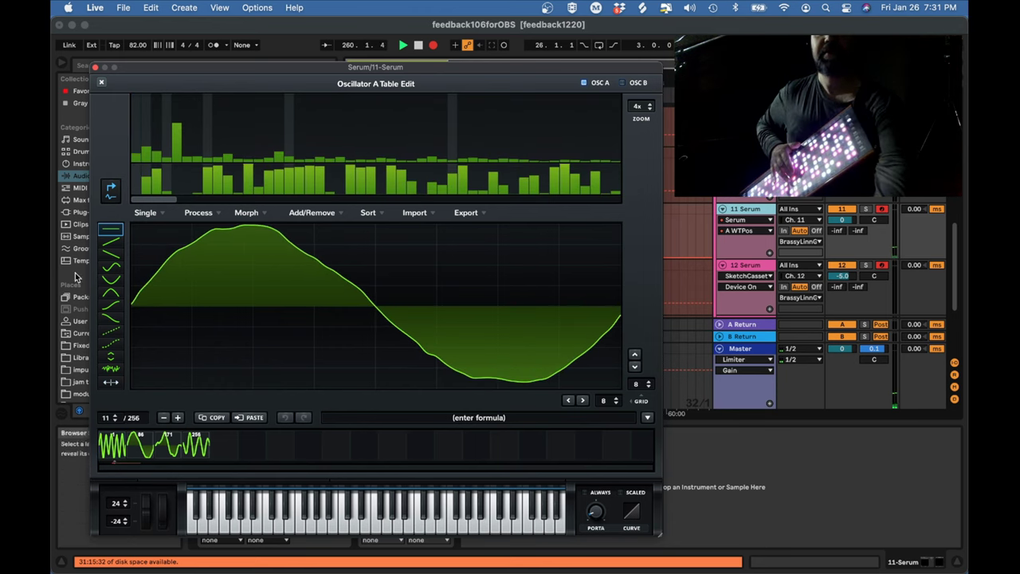
# Step: Jump through OSC A wavetable frames 86, 171 and 256
pyautogui.click(133, 446)
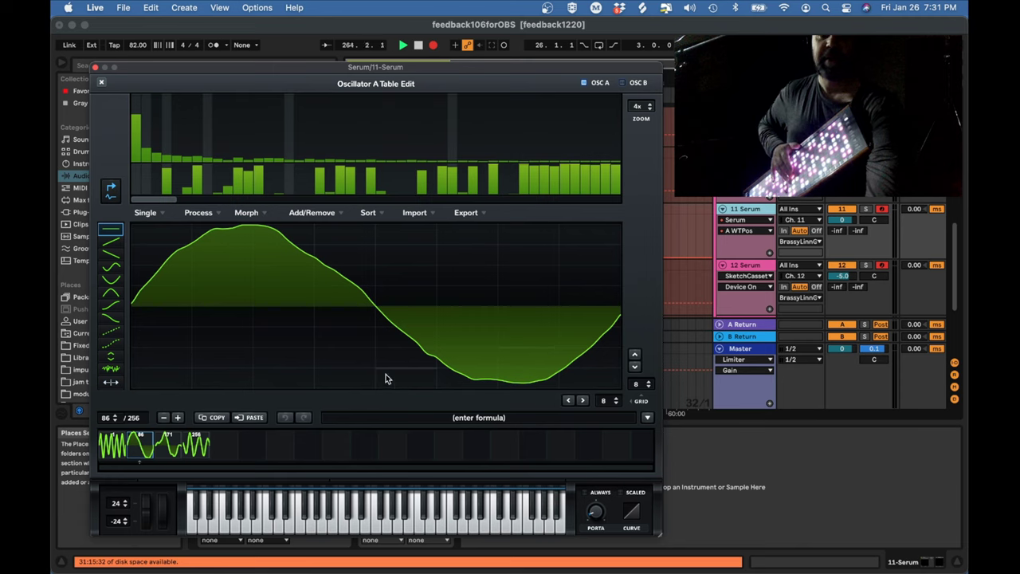
pyautogui.click(165, 447)
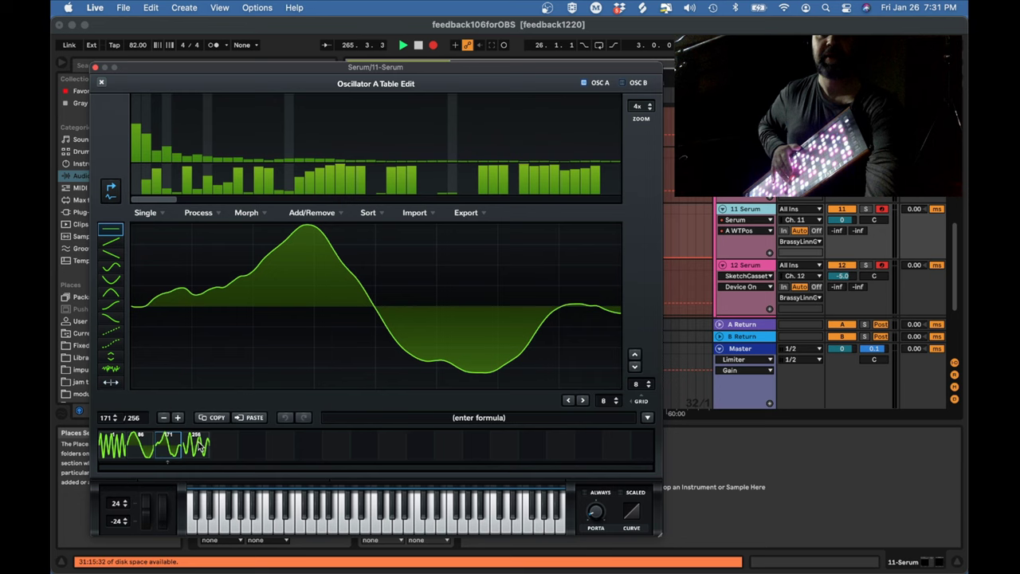
pyautogui.click(200, 448)
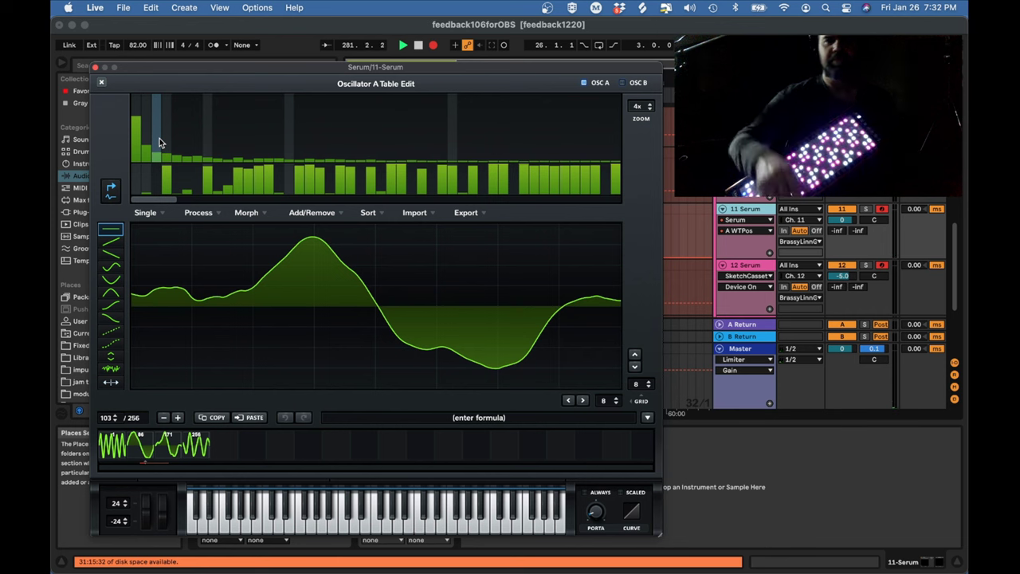
# Step: Close the OSC A editor, switch OSC A off, and browse OSC B's wavetable frames
pyautogui.click(102, 84)
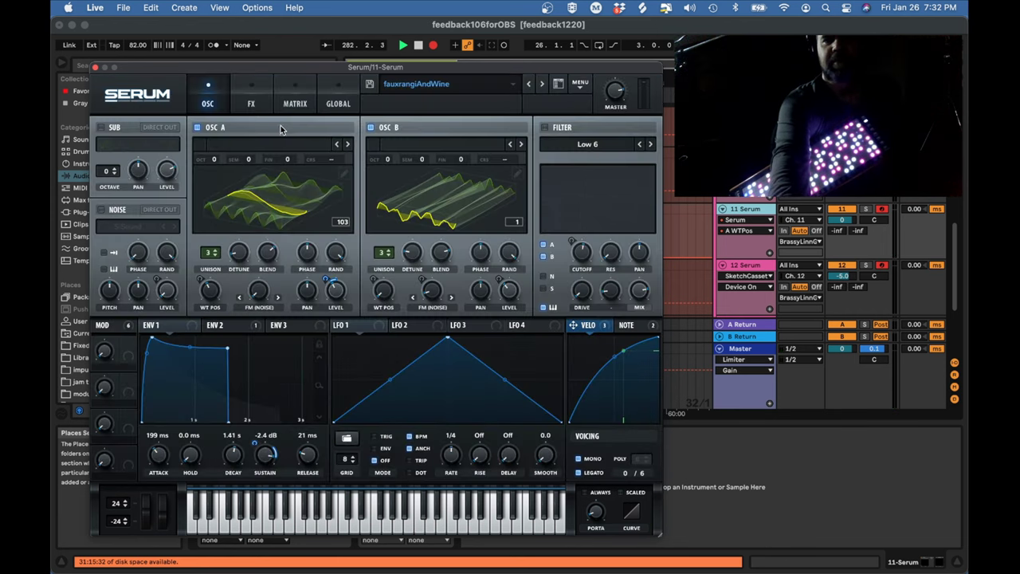
pyautogui.click(198, 128)
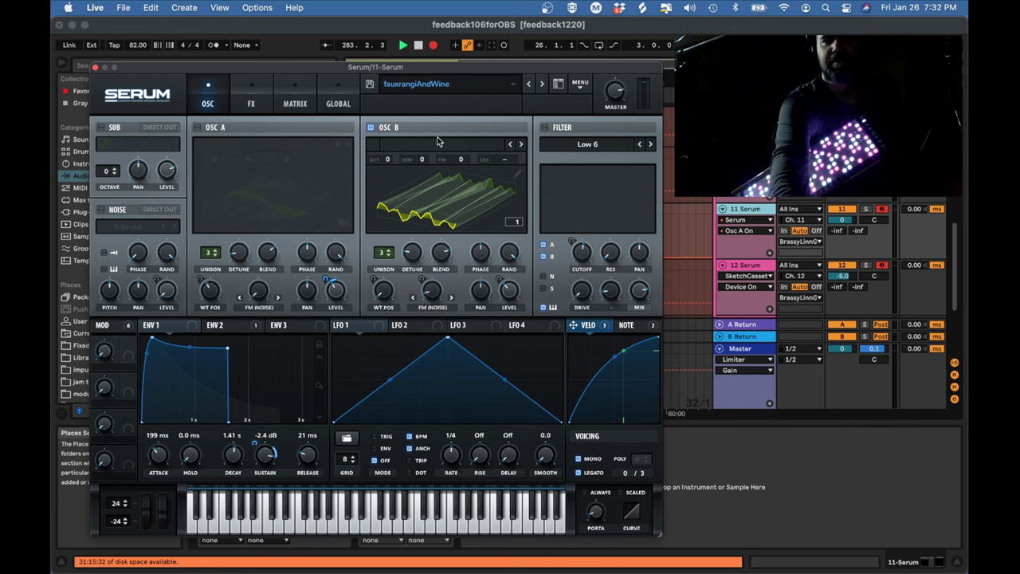
pyautogui.click(516, 173)
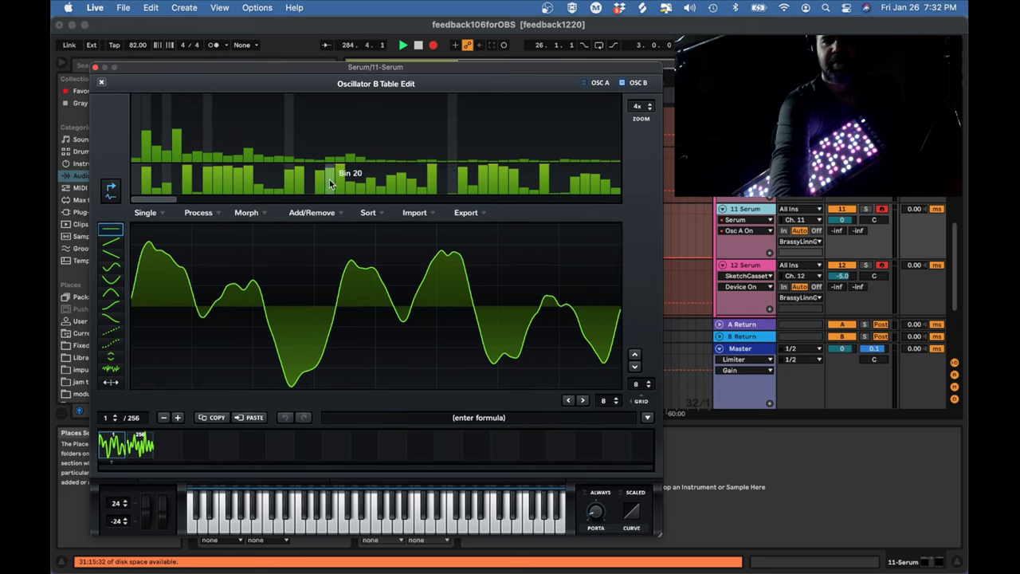
pyautogui.click(140, 443)
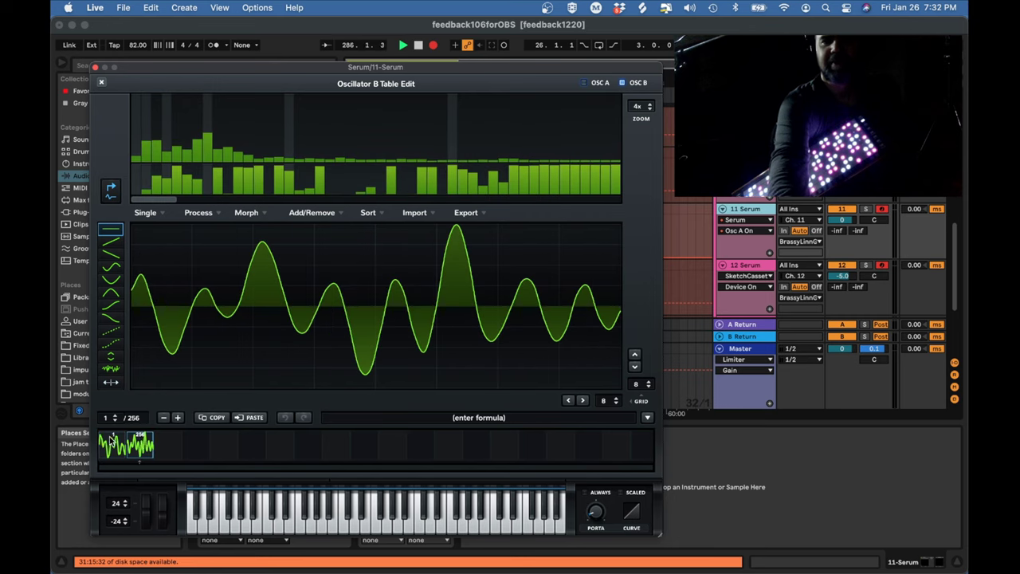
pyautogui.click(114, 437)
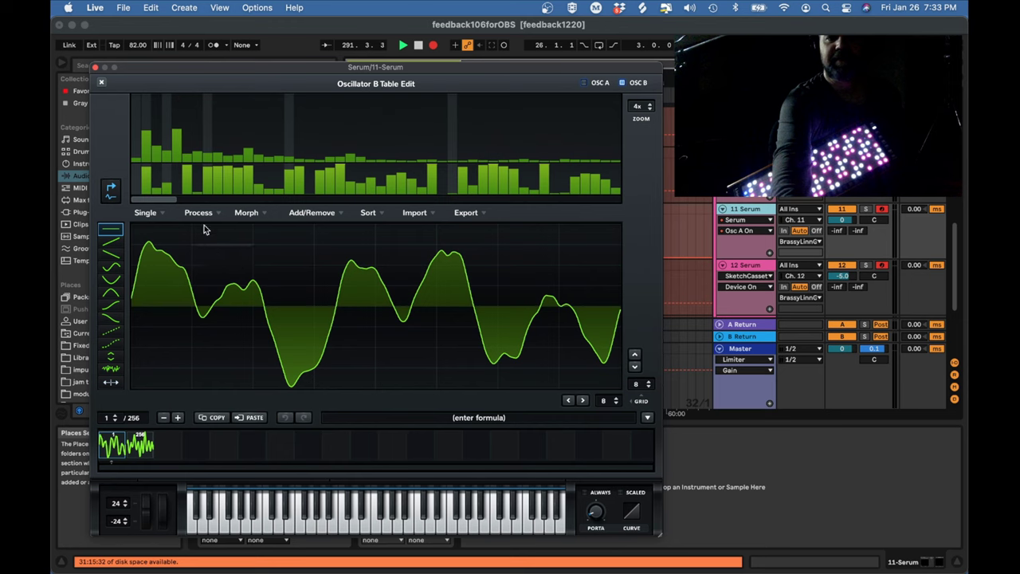
# Step: Close the OSC B editor and review the Matrix routings, like Aftertouch to B WTPos
pyautogui.press('Escape')
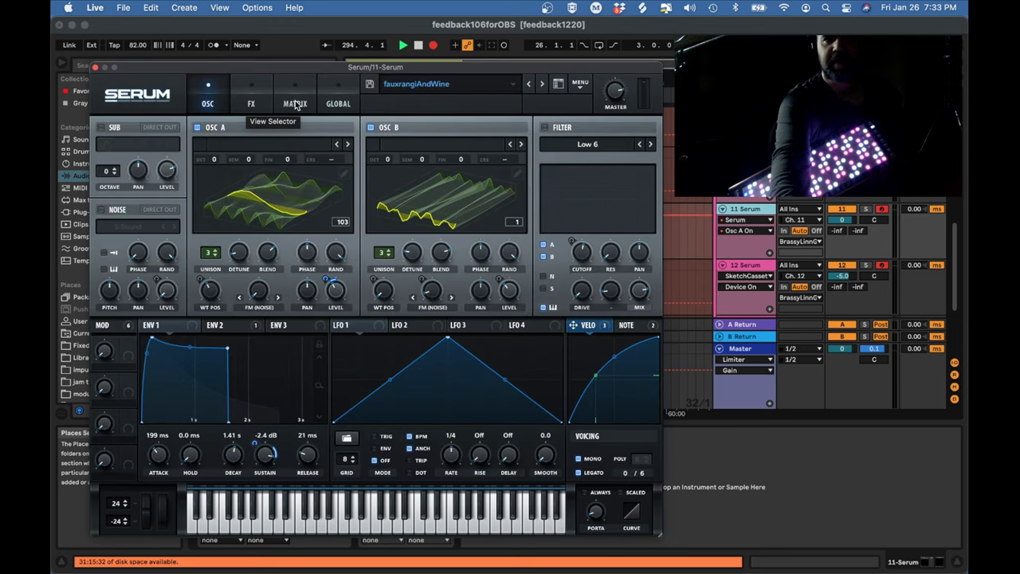
pyautogui.click(296, 105)
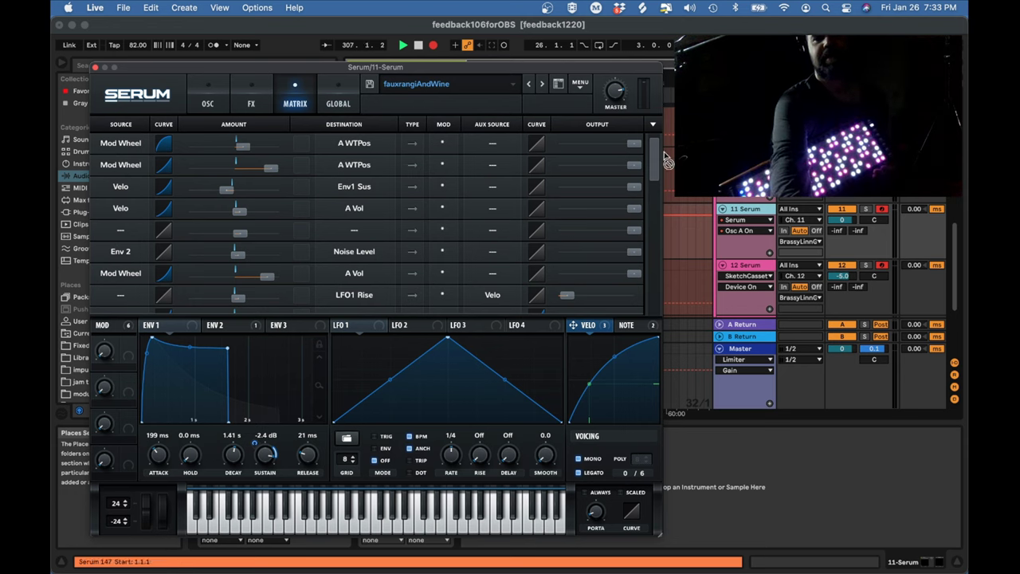
pyautogui.moveTo(653, 151); pyautogui.dragTo(653, 228)
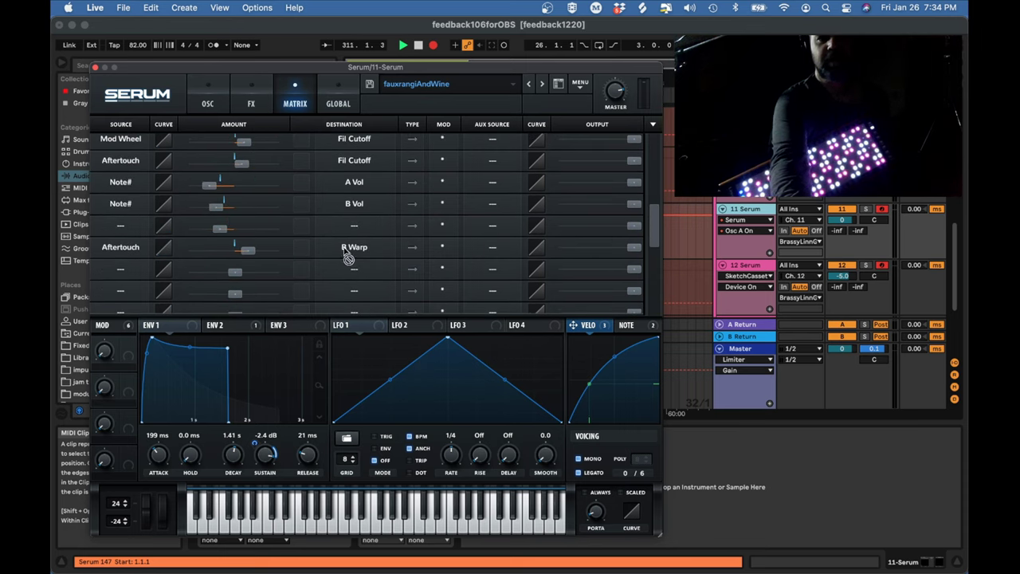
pyautogui.click(210, 106)
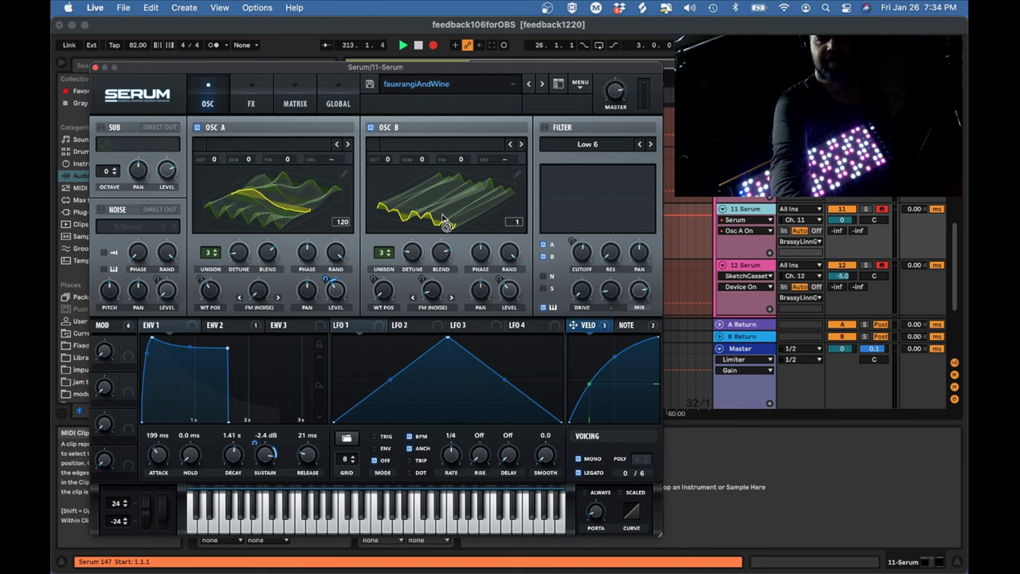
pyautogui.click(289, 103)
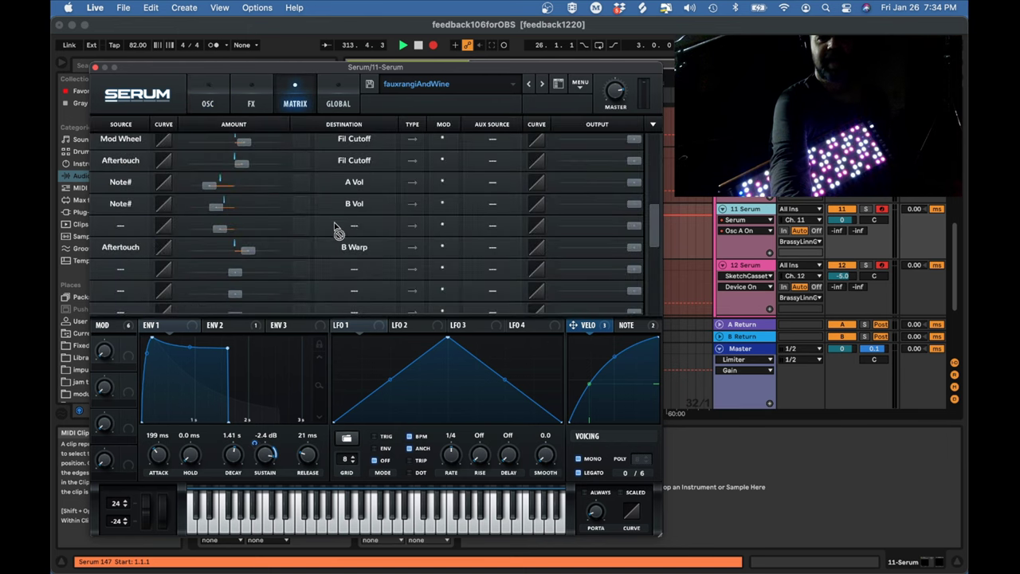
pyautogui.moveTo(650, 219); pyautogui.dragTo(650, 157)
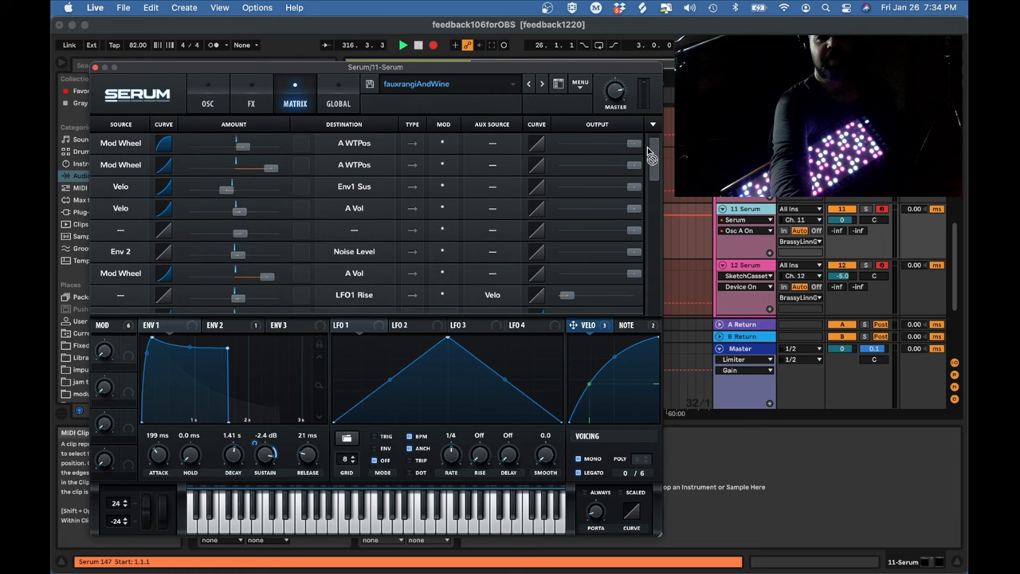
pyautogui.moveTo(647, 147); pyautogui.dragTo(654, 227)
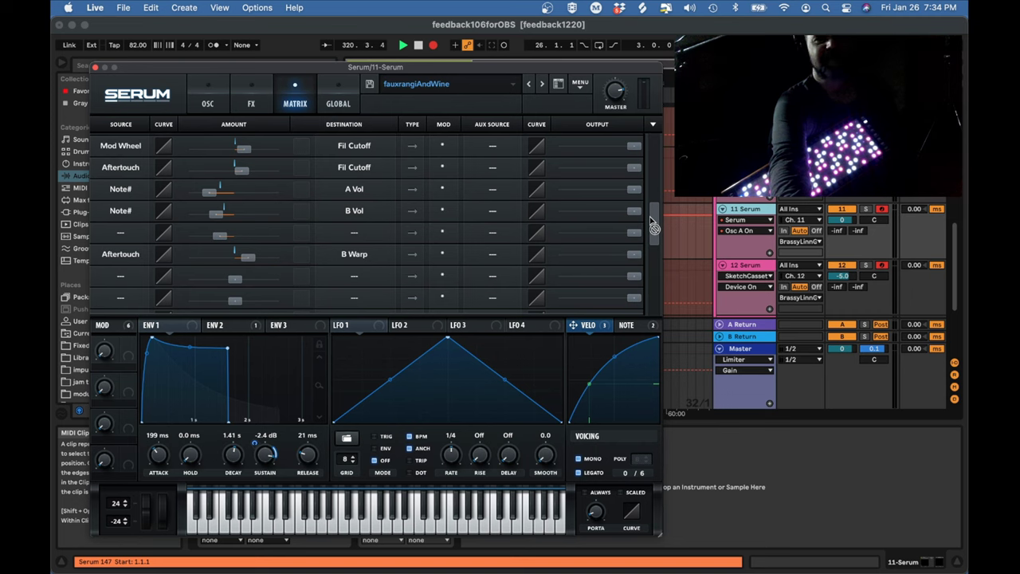
pyautogui.moveTo(650, 217); pyautogui.dragTo(648, 182)
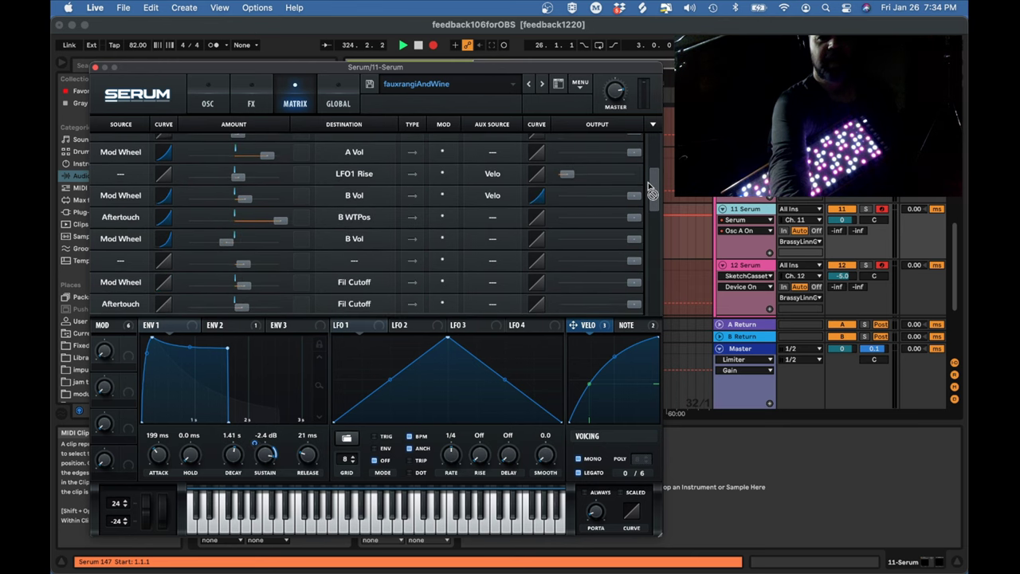
pyautogui.click(95, 68)
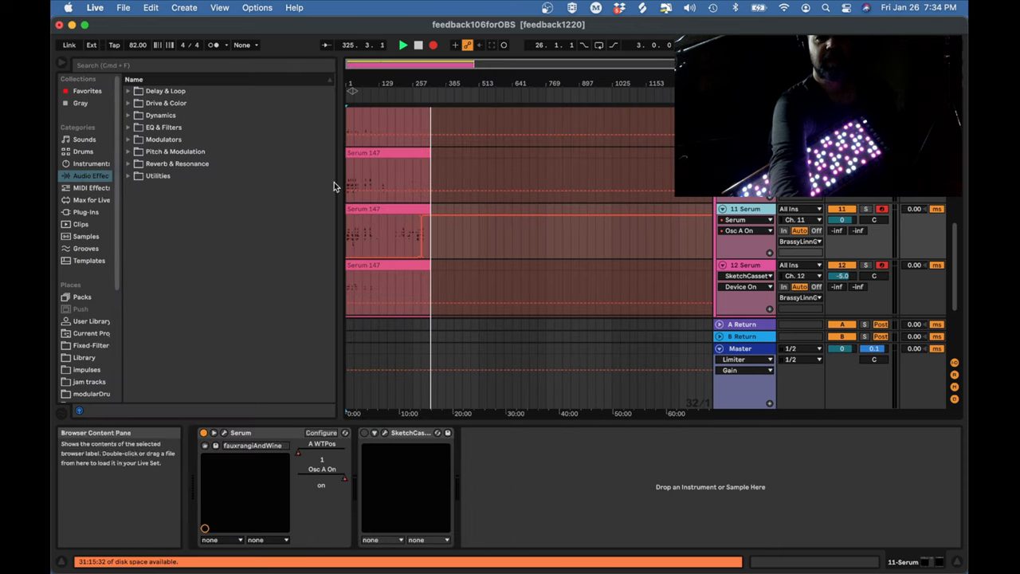
pyautogui.moveTo(954, 250); pyautogui.dragTo(945, 273)
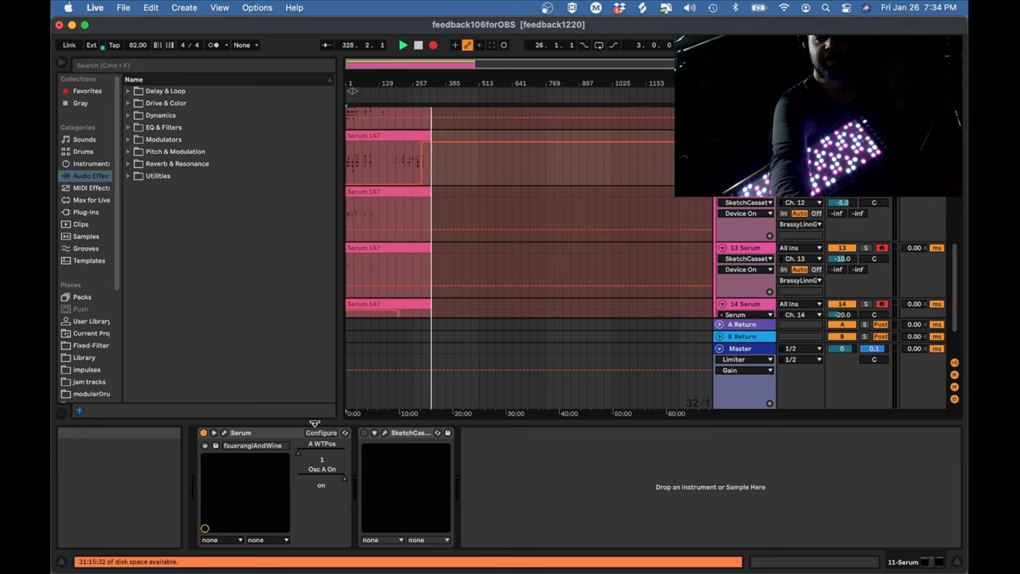
pyautogui.click(414, 434)
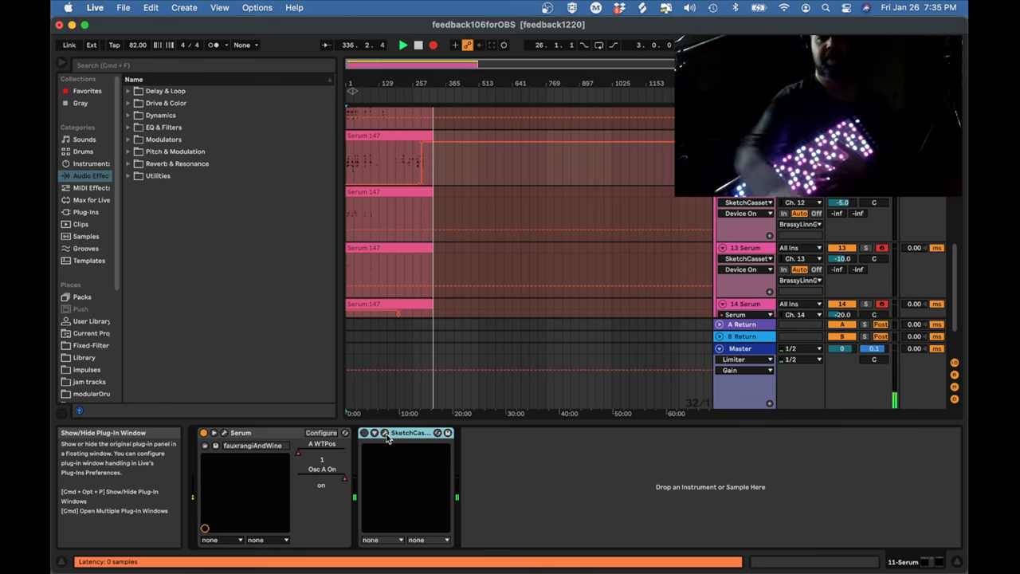
# Step: Open and review track 11's SketchCassette II window at Type IV, then close it
pyautogui.click(386, 433)
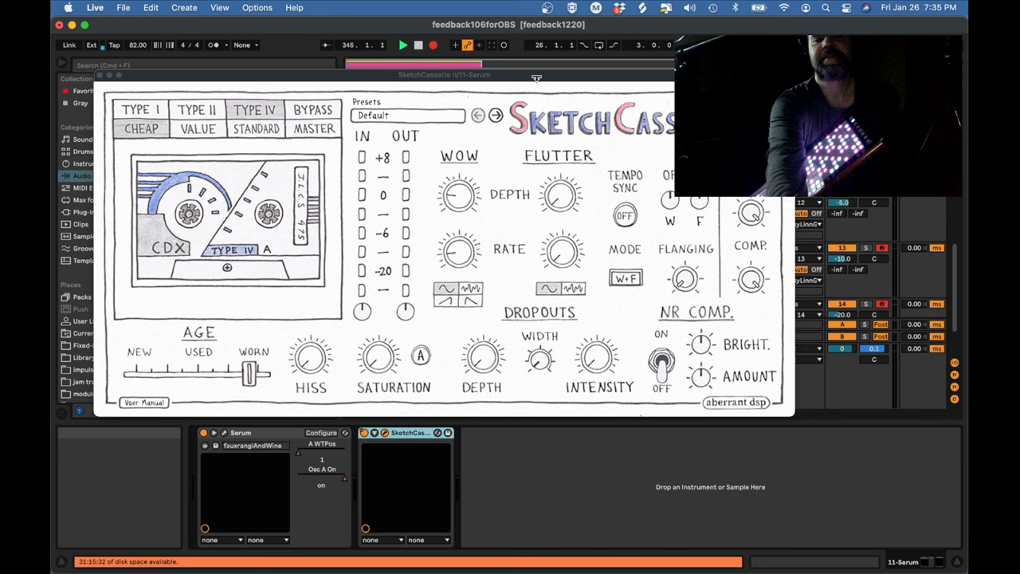
pyautogui.moveTo(536, 77); pyautogui.dragTo(532, 83)
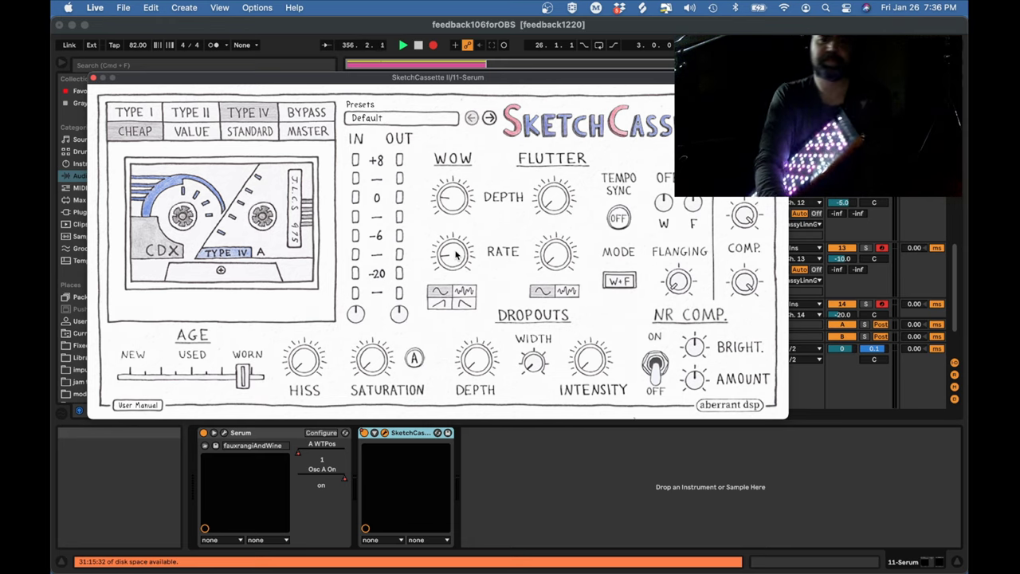
pyautogui.press('super+alt+p')
# Step: Show the BrassyLinnGuitar track's effect chain and switch its Audio Effect Rack on
pyautogui.scroll(8, 579, 245)
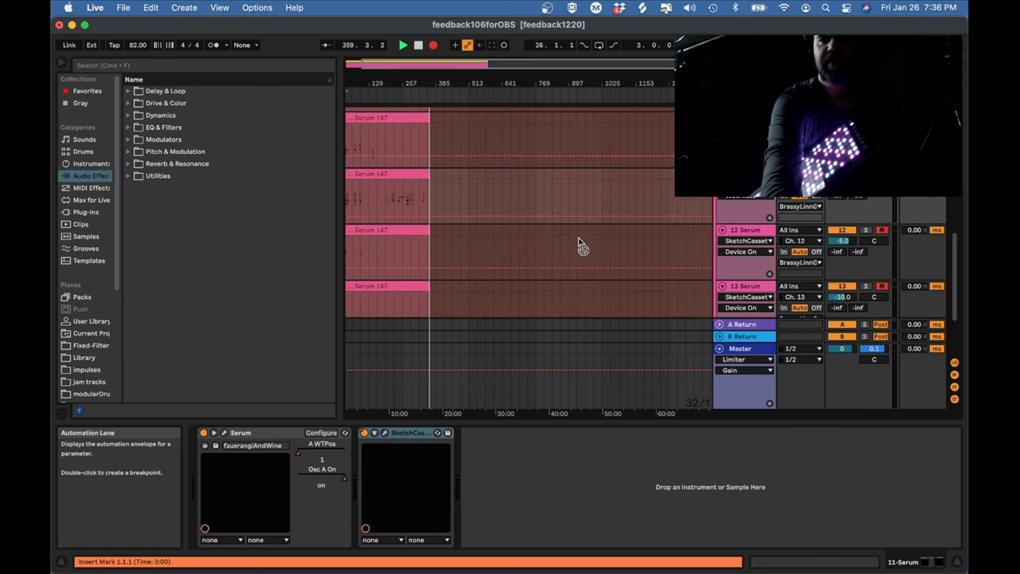
pyautogui.scroll(6, 580, 245)
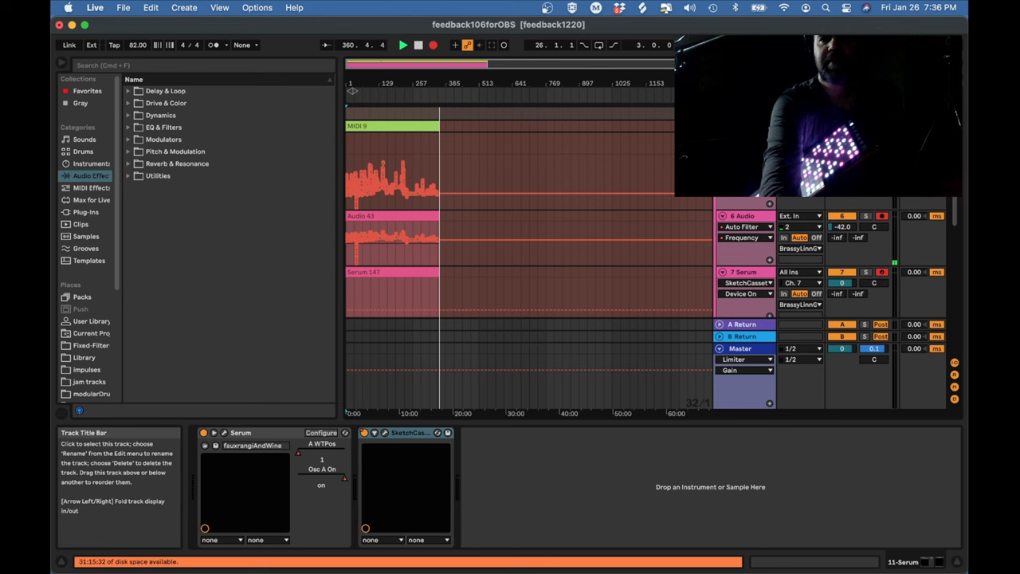
pyautogui.click(565, 385)
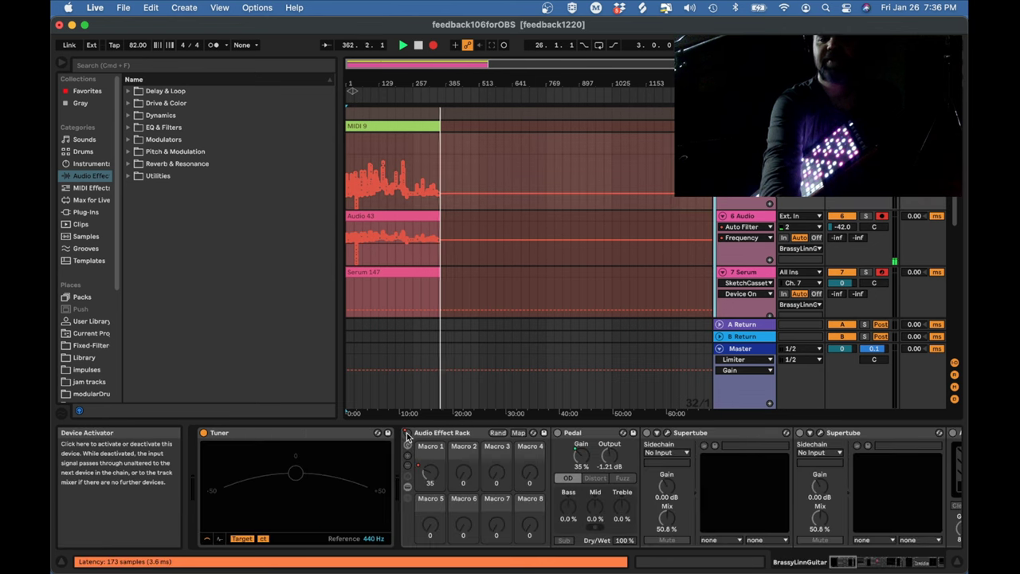
pyautogui.click(407, 434)
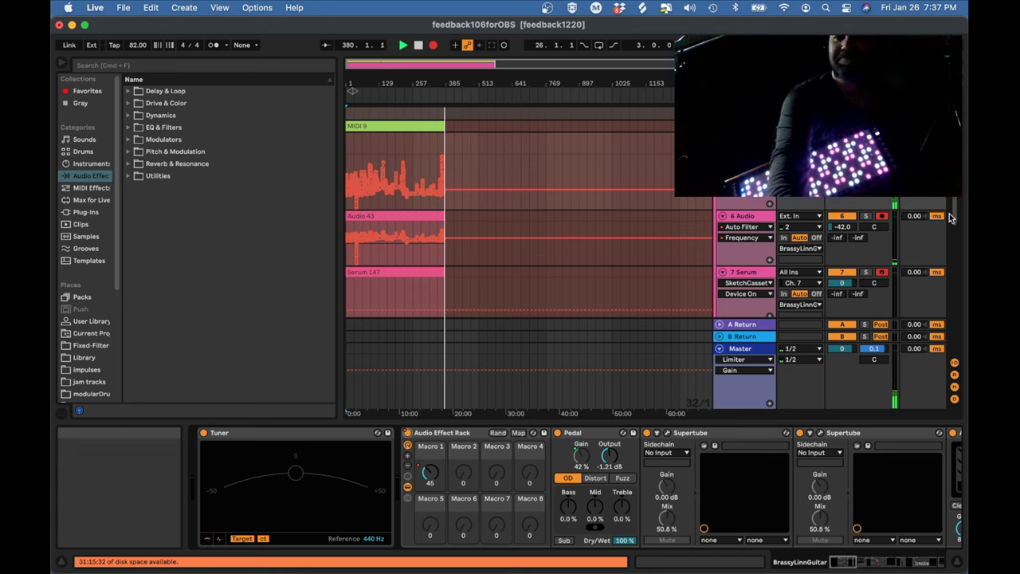
pyautogui.scroll(4, 950, 217)
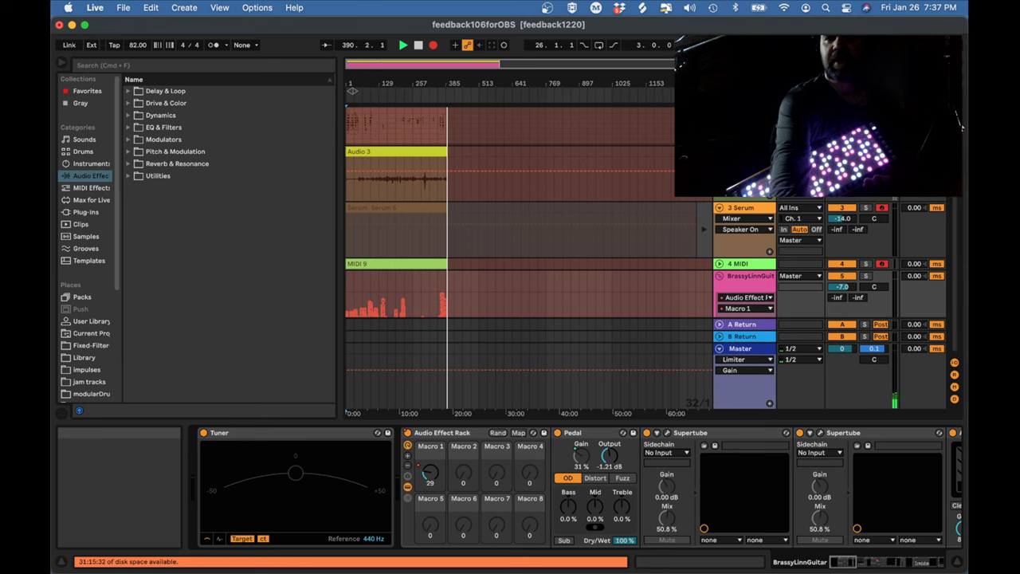
pyautogui.scroll(-1, 526, 239)
pyautogui.scroll(2, 526, 239)
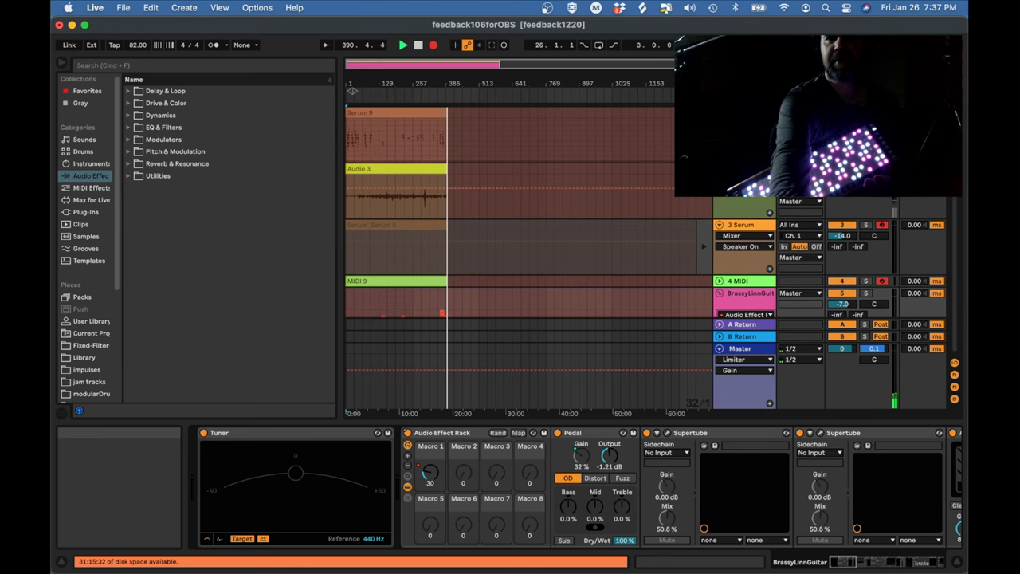
pyautogui.scroll(-2, 526, 239)
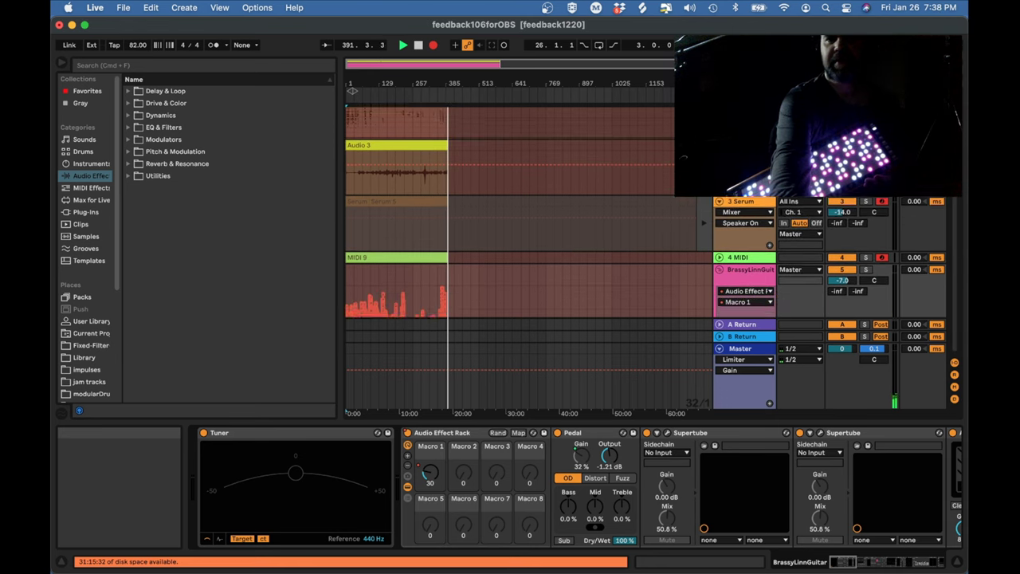
# Step: Inspect the 4 MIDI track's devices, then show the 7 Serum track's Serum and SketchCassette chain
pyautogui.click(744, 229)
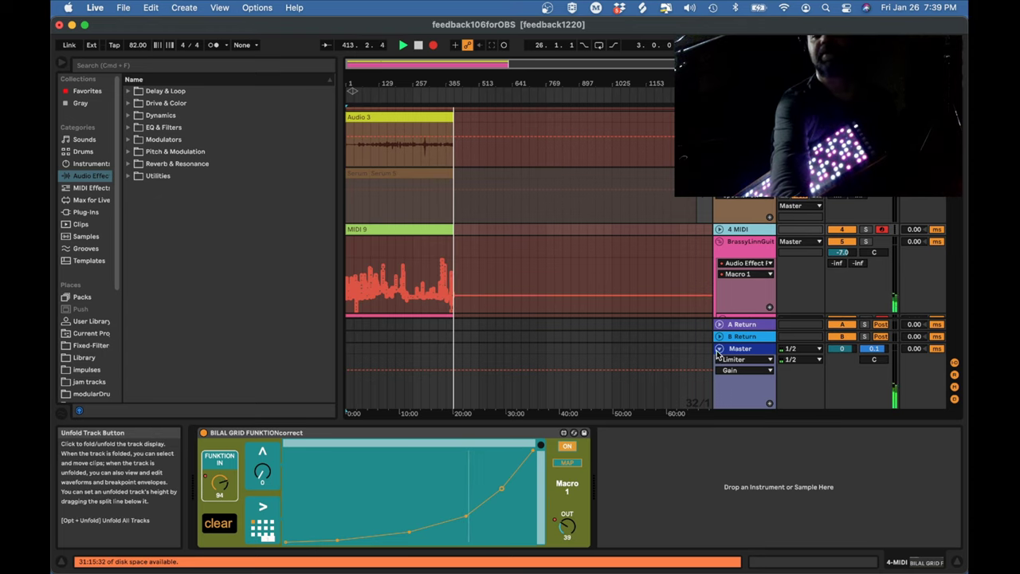
pyautogui.scroll(-10, 770, 222)
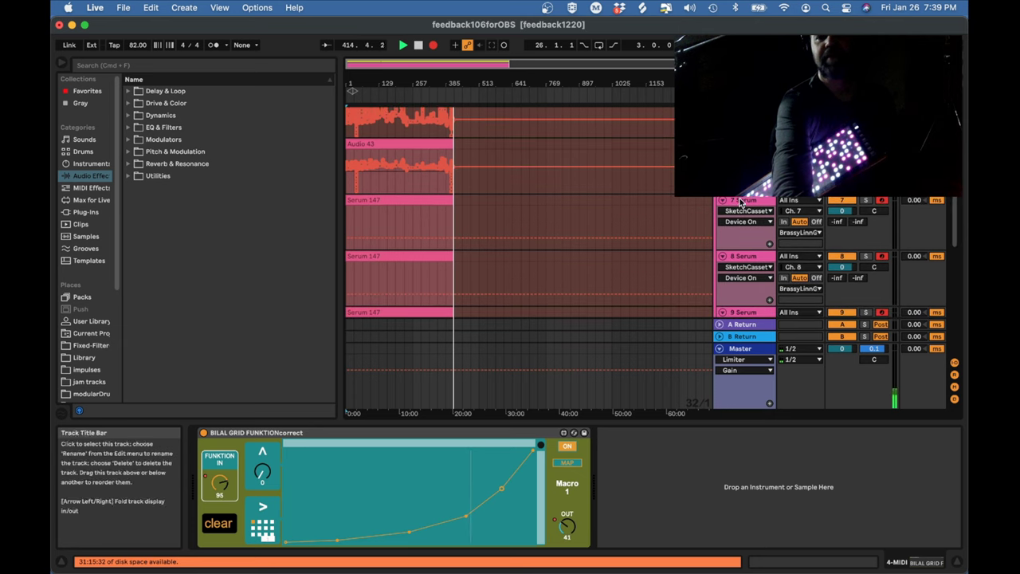
pyautogui.click(745, 200)
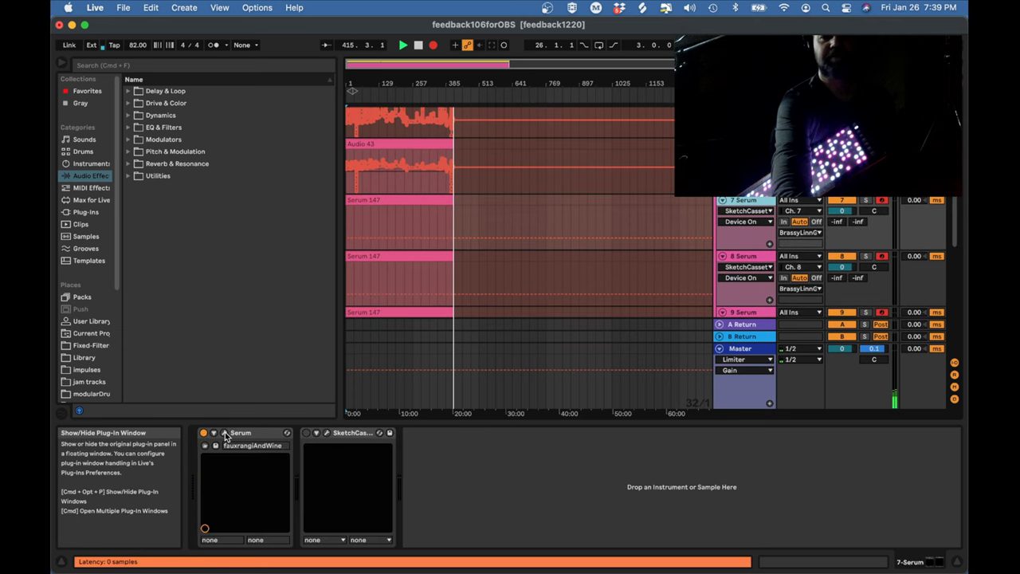
# Step: Open Track 7's Serum window and browse its Matrix routings, such as Mod Wheel to A WTPos
pyautogui.click(226, 433)
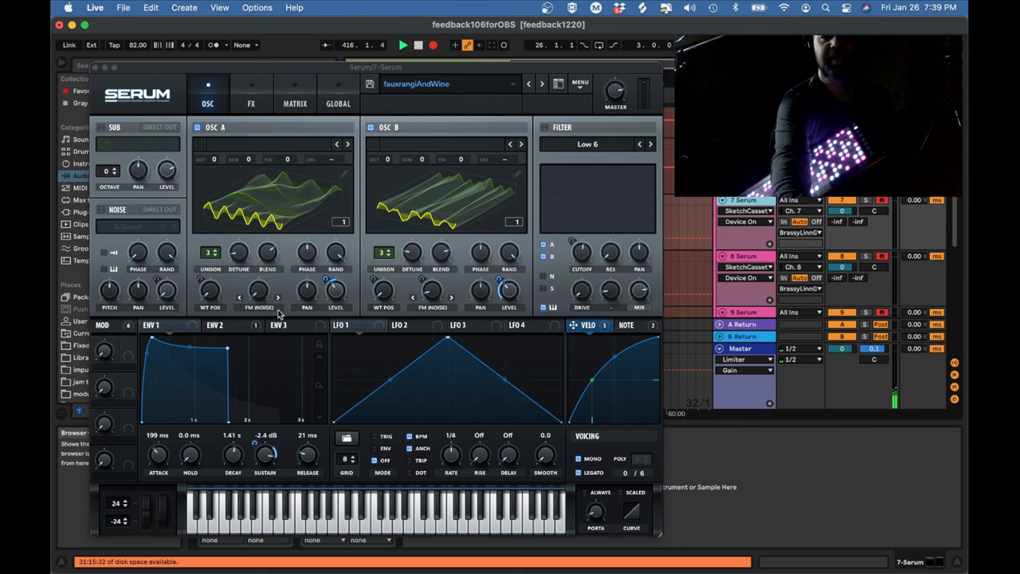
pyautogui.click(297, 105)
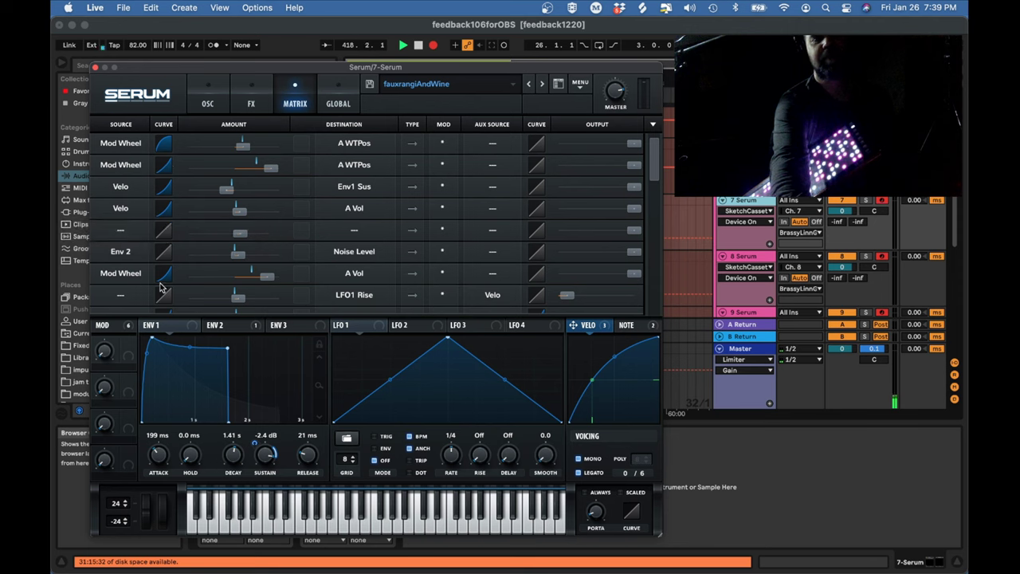
pyautogui.scroll(-5, 165, 271)
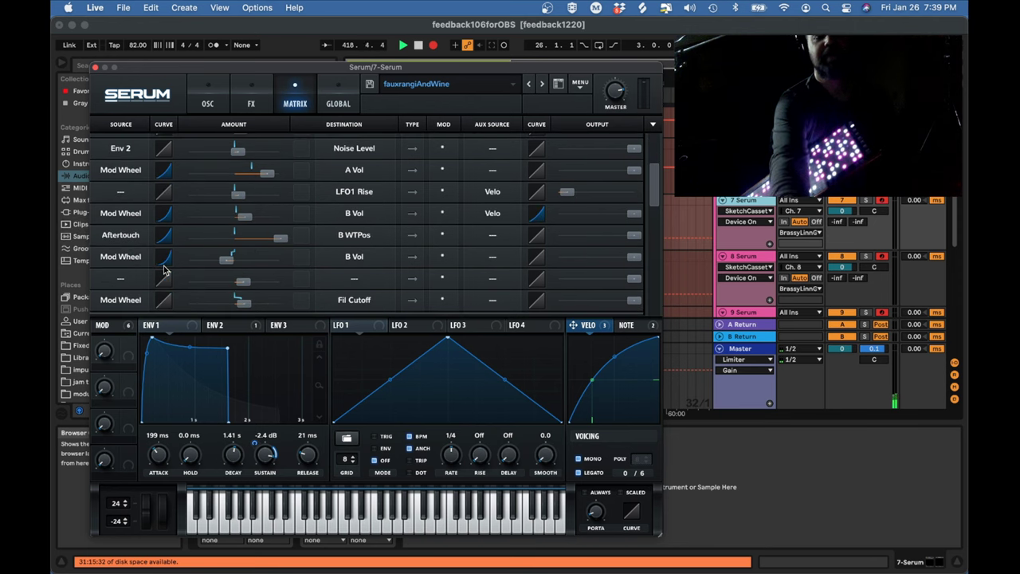
pyautogui.scroll(5, 163, 271)
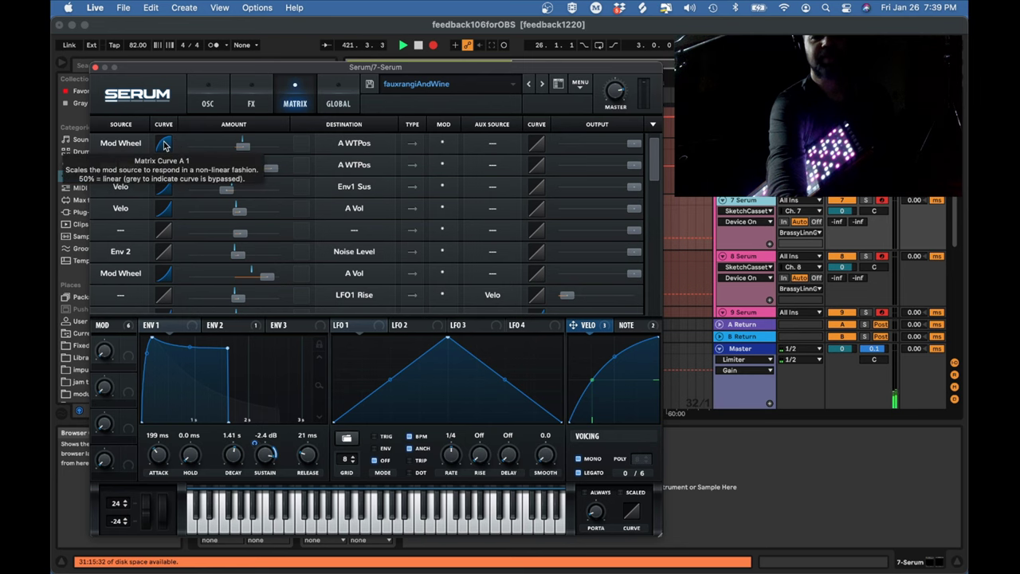
# Step: Close the Serum plug-in window and scroll the arrangement to the guitar track
pyautogui.click(95, 69)
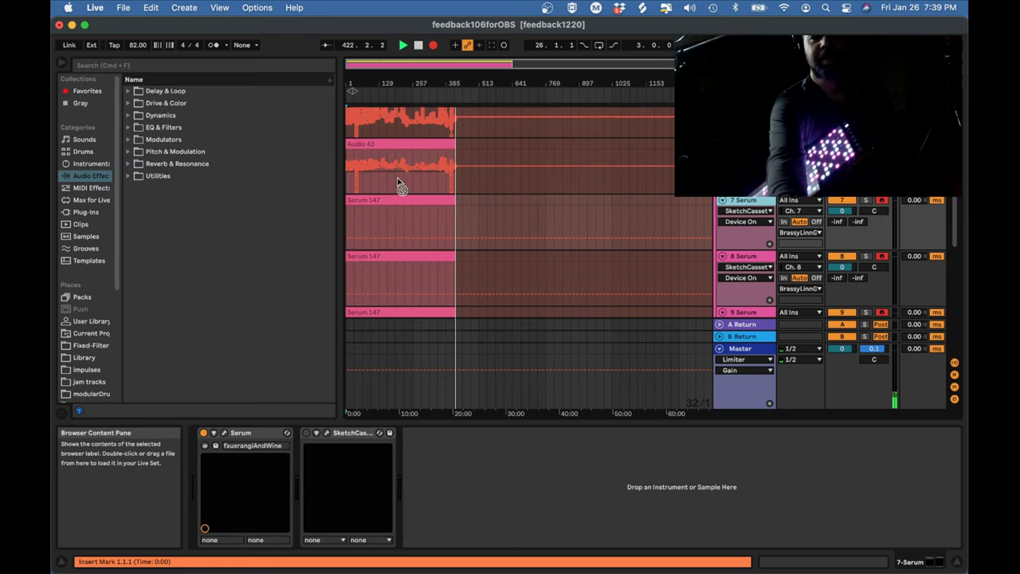
pyautogui.scroll(5, 522, 231)
pyautogui.scroll(3, 523, 231)
pyautogui.scroll(-5, 513, 190)
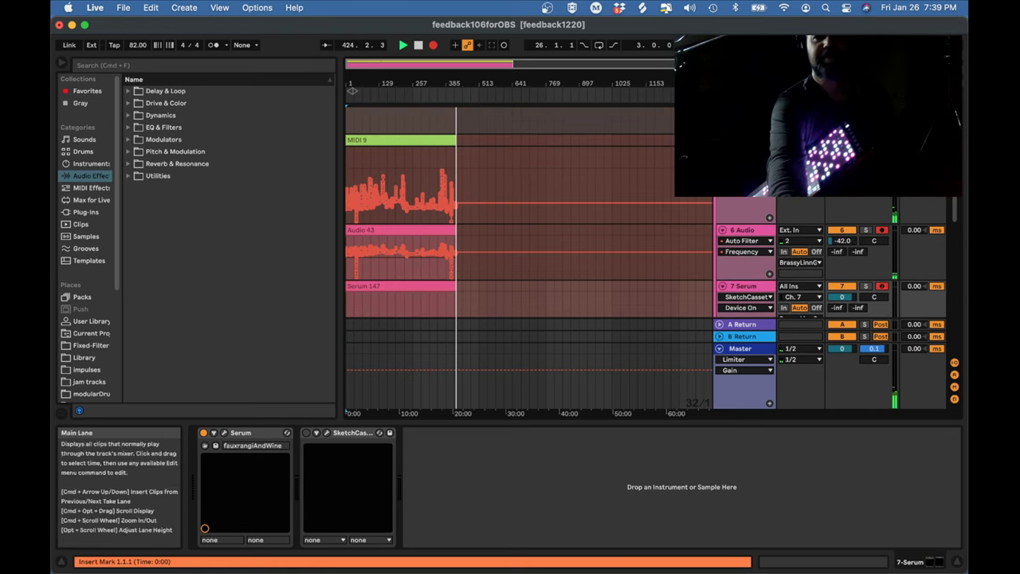
# Step: Show the BrassyLinnGuitar chain, lower rack Macro 1 so Amp Volume reads 5.72, and select the Amp
pyautogui.click(622, 254)
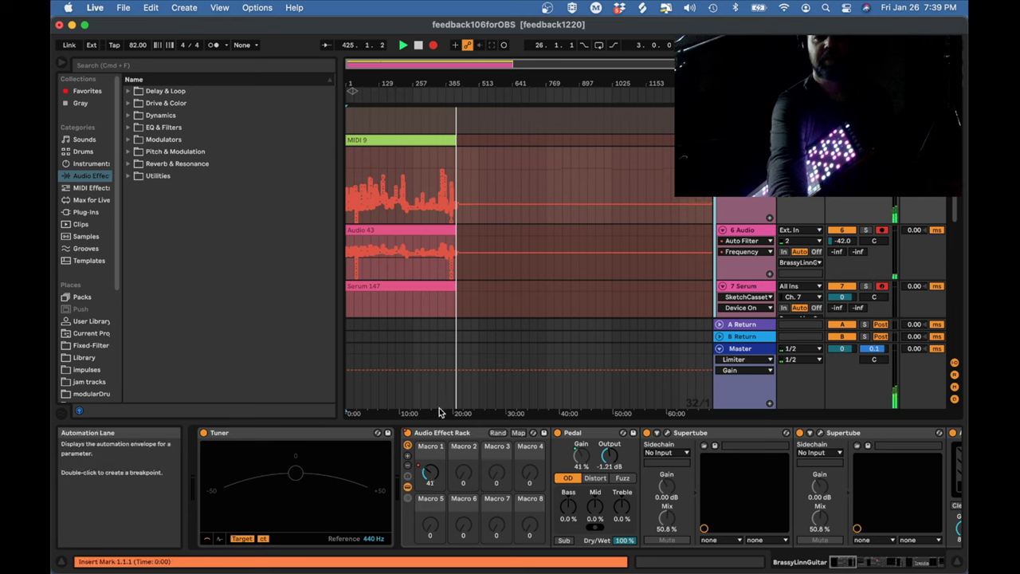
pyautogui.moveTo(430, 472); pyautogui.dragTo(431, 470)
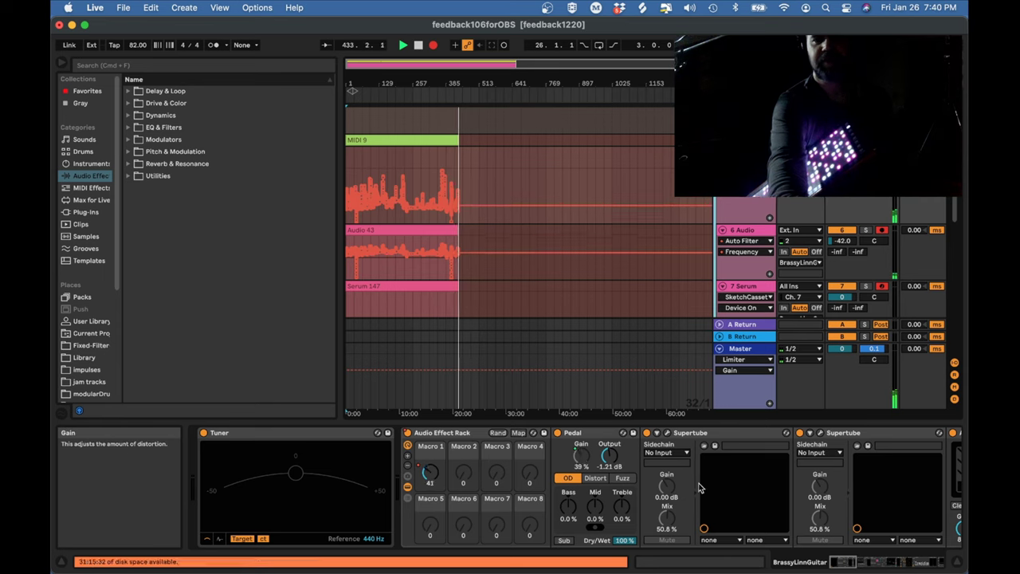
pyautogui.moveTo(834, 564); pyautogui.dragTo(848, 563)
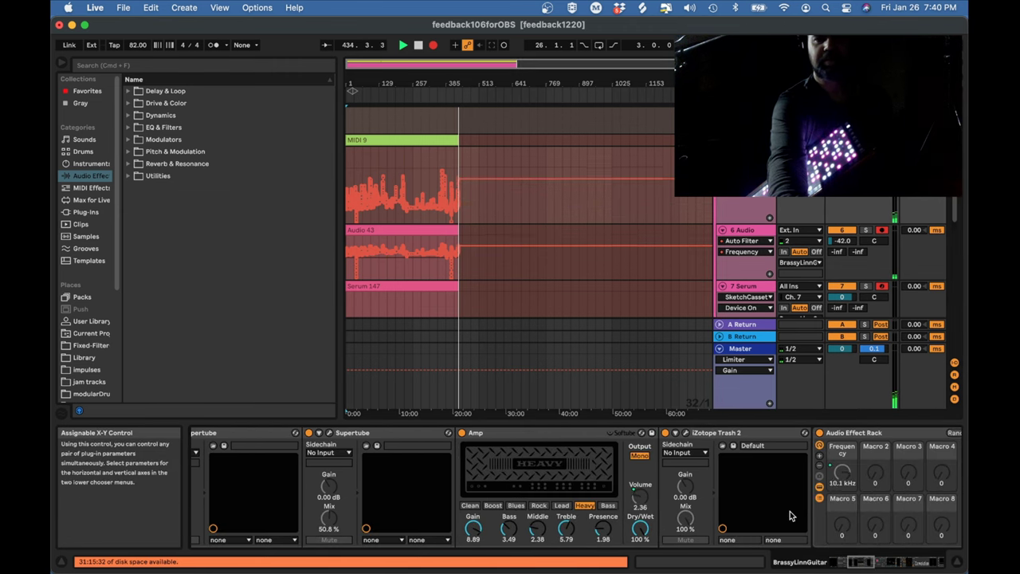
pyautogui.click(582, 430)
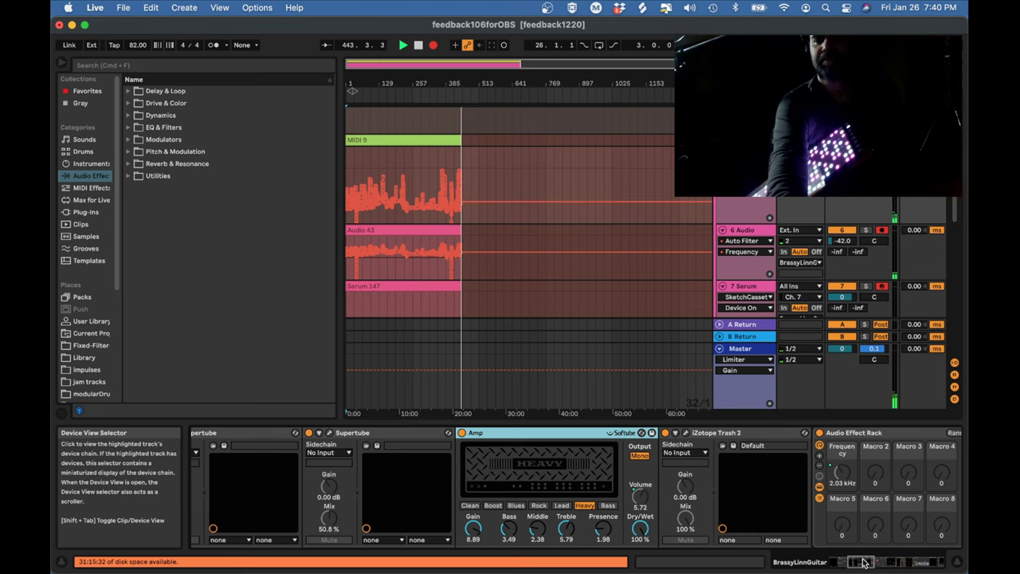
# Step: Show the rack's Auto Filter chain with Macro 1 at 38 (Pedal Gain 36 %), then scroll the arrangement
pyautogui.moveTo(864, 561); pyautogui.dragTo(872, 563)
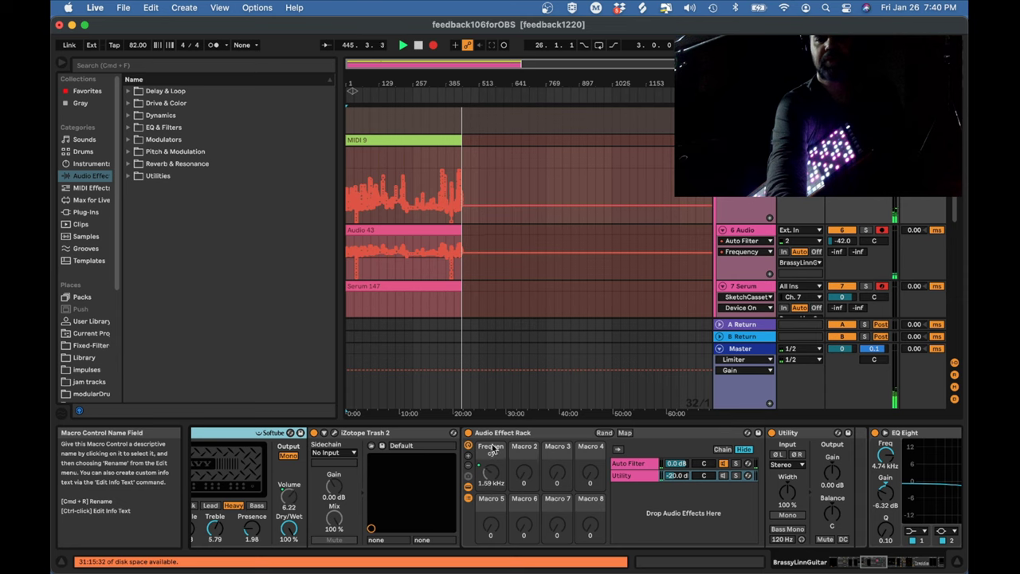
pyautogui.click(626, 465)
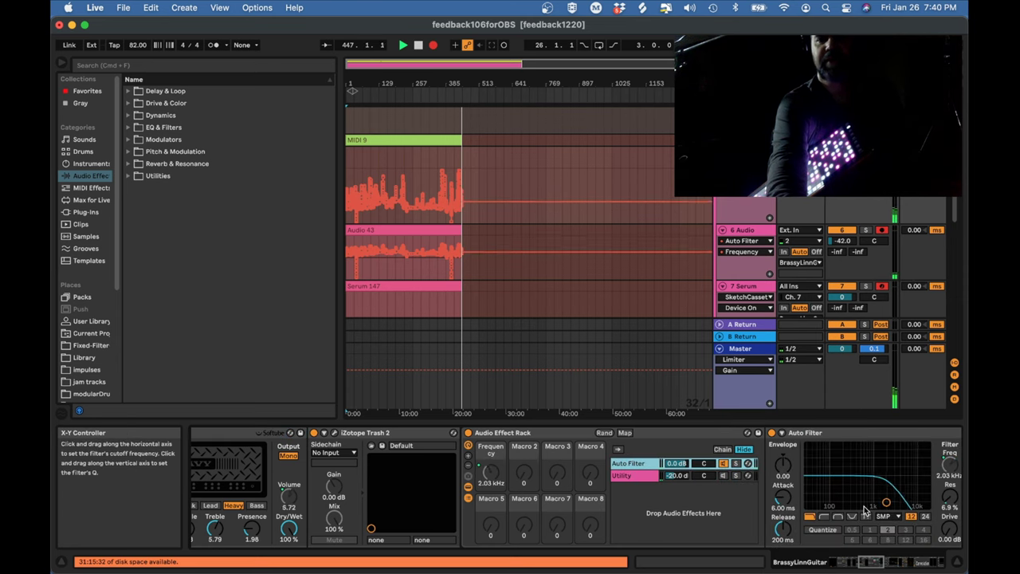
pyautogui.moveTo(868, 564); pyautogui.dragTo(880, 564)
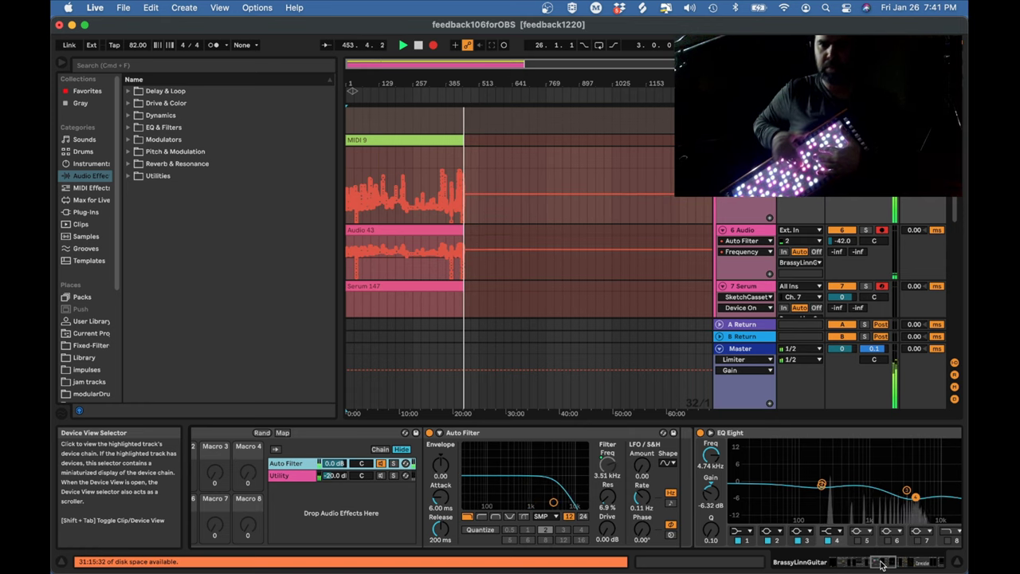
pyautogui.moveTo(880, 564)
pyautogui.mouseDown()
pyautogui.moveTo(932, 562)
pyautogui.moveTo(844, 560)
pyautogui.mouseUp()
pyautogui.moveTo(955, 205); pyautogui.dragTo(956, 236)
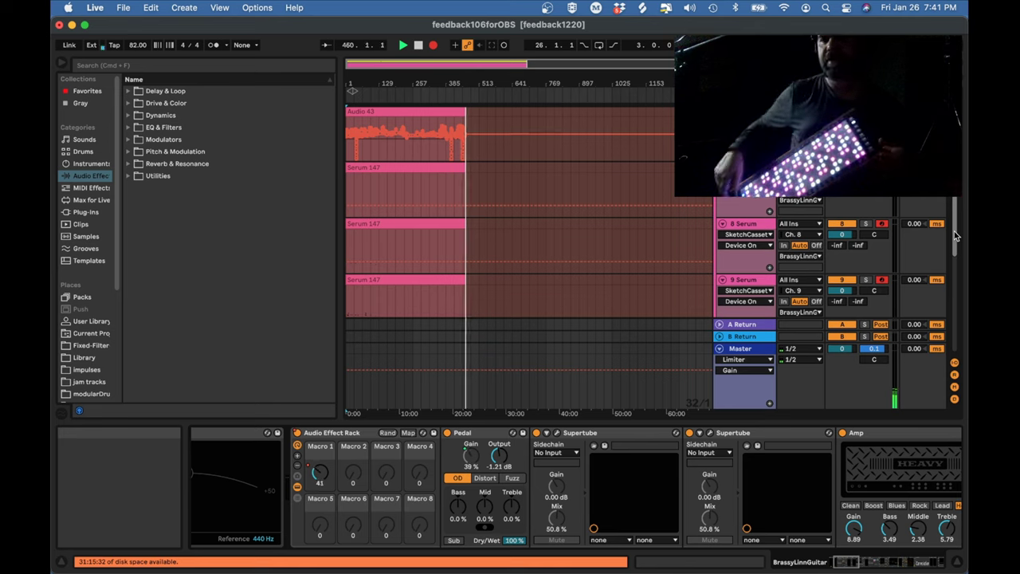
pyautogui.moveTo(954, 231); pyautogui.dragTo(952, 212)
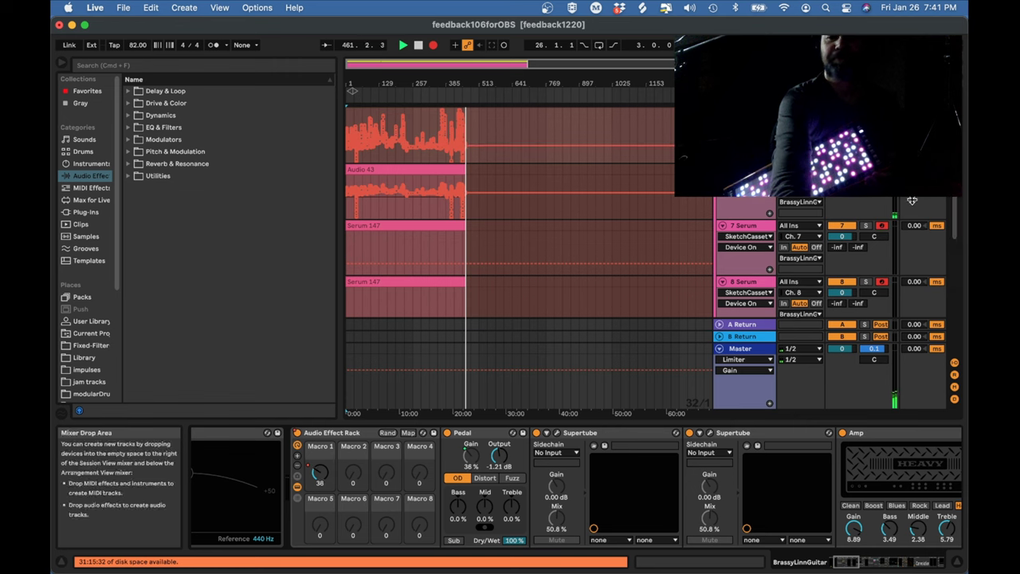
# Step: Select the 6 Audio track to show its rack, Auto Filter, Resonators and Limiter chain
pyautogui.click(932, 209)
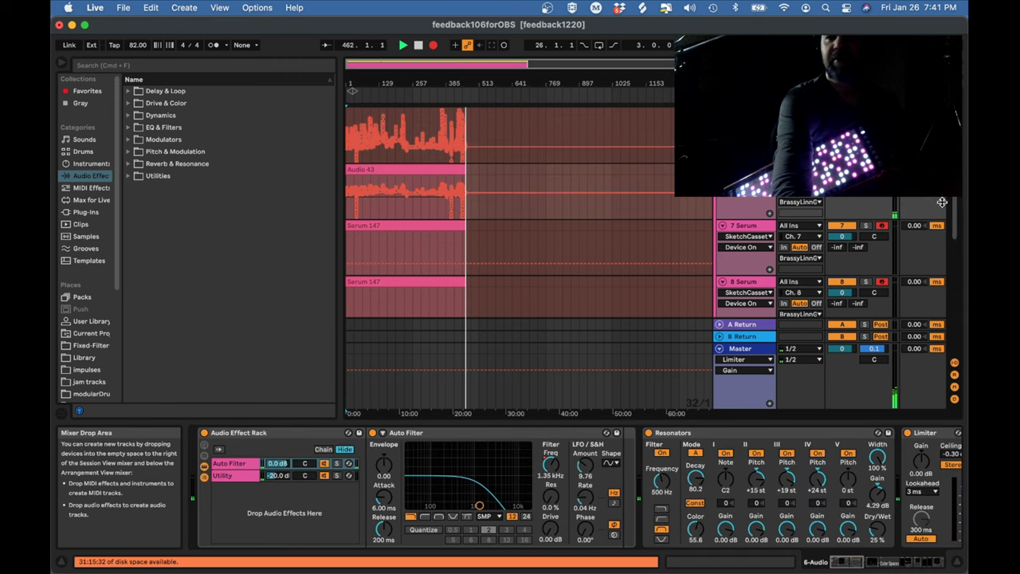
pyautogui.scroll(2, 950, 214)
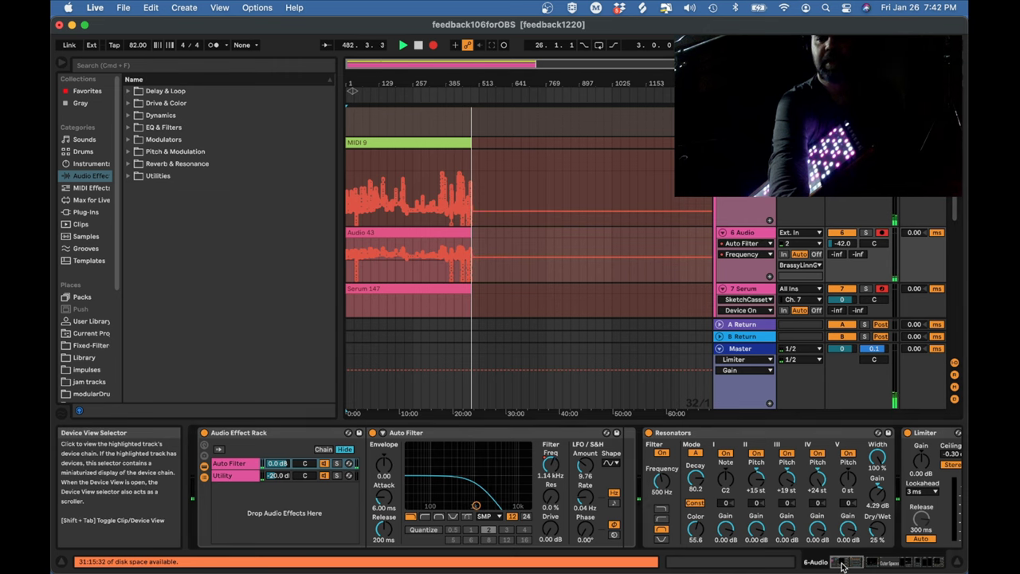
pyautogui.moveTo(842, 560); pyautogui.dragTo(851, 560)
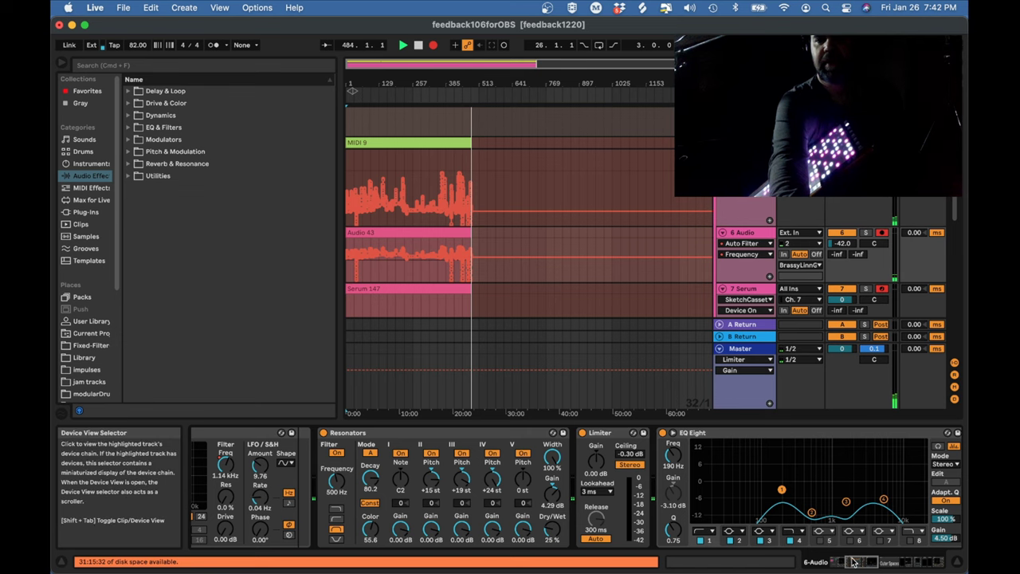
pyautogui.moveTo(853, 562); pyautogui.dragTo(865, 562)
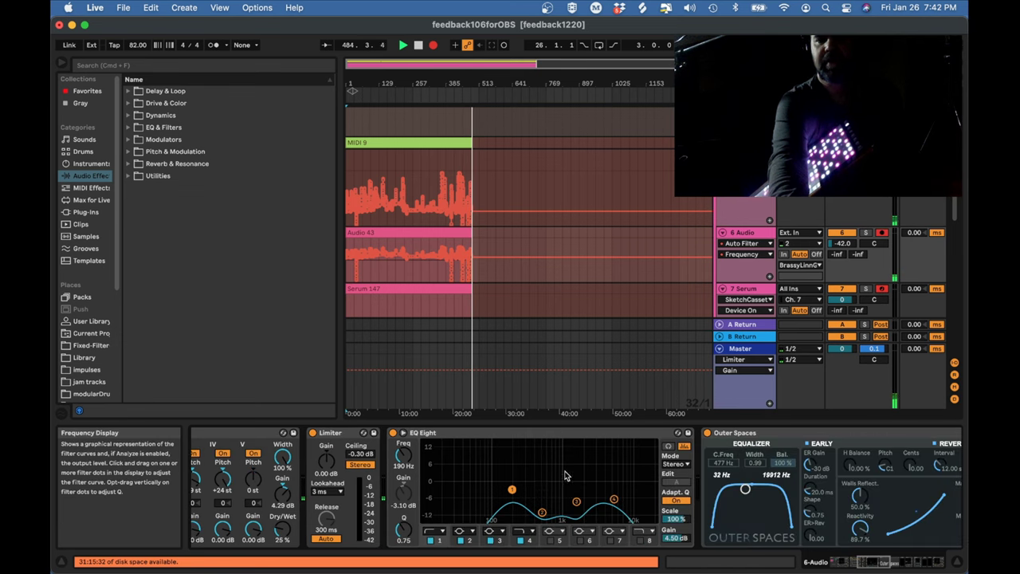
pyautogui.moveTo(867, 562); pyautogui.dragTo(889, 562)
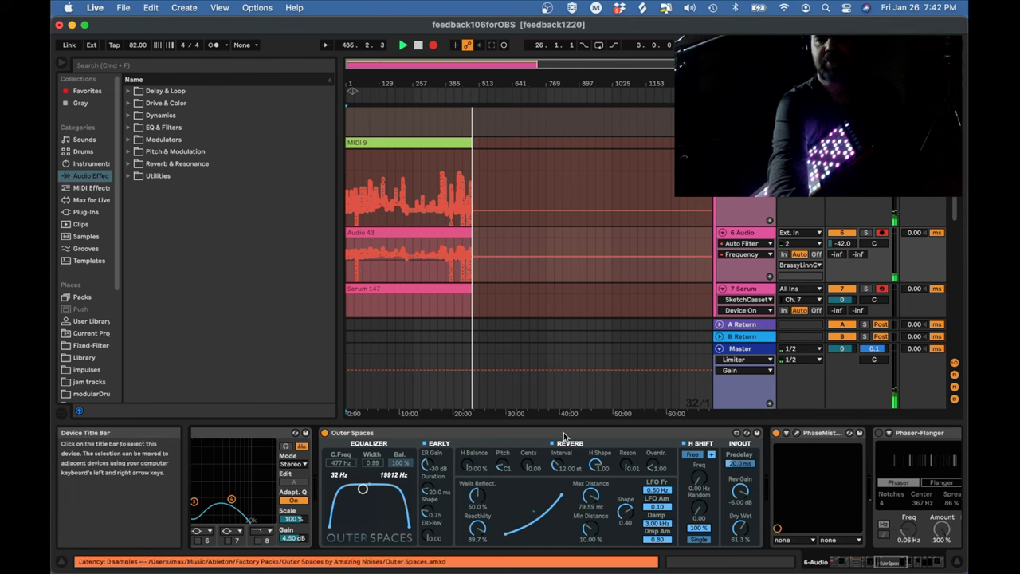
pyautogui.click(820, 435)
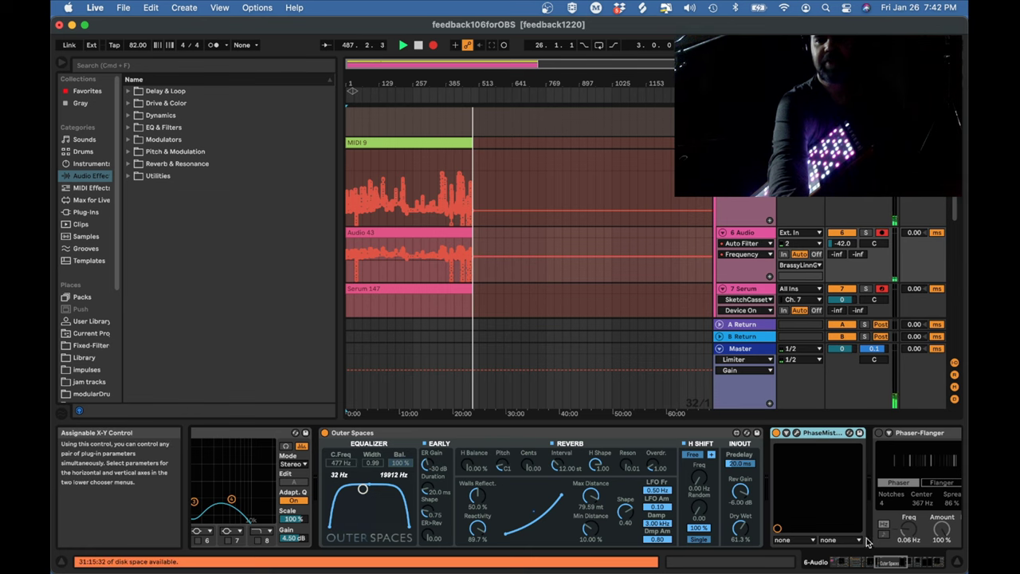
pyautogui.moveTo(888, 562); pyautogui.dragTo(930, 558)
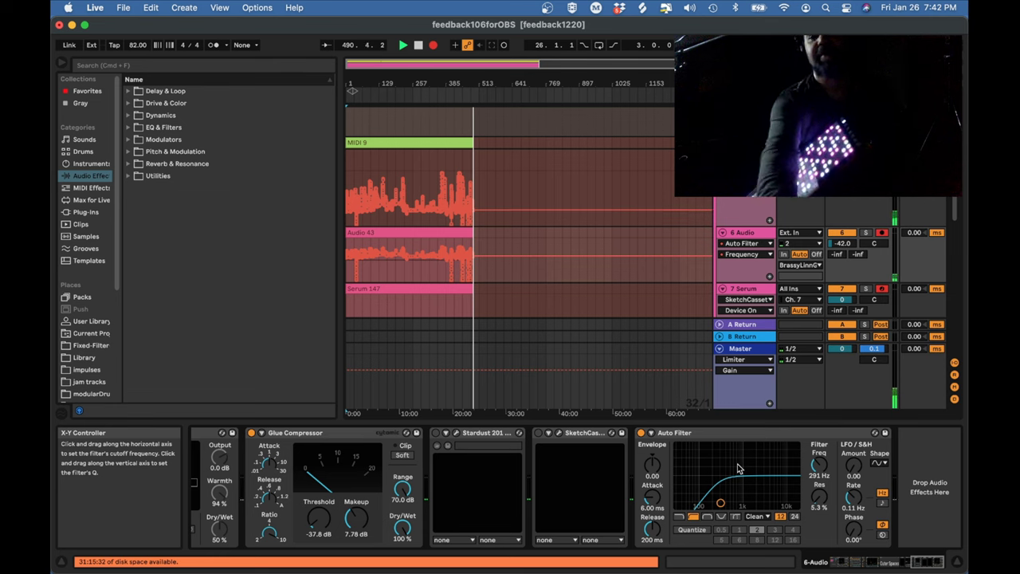
pyautogui.click(911, 561)
pyautogui.moveTo(910, 563); pyautogui.dragTo(836, 562)
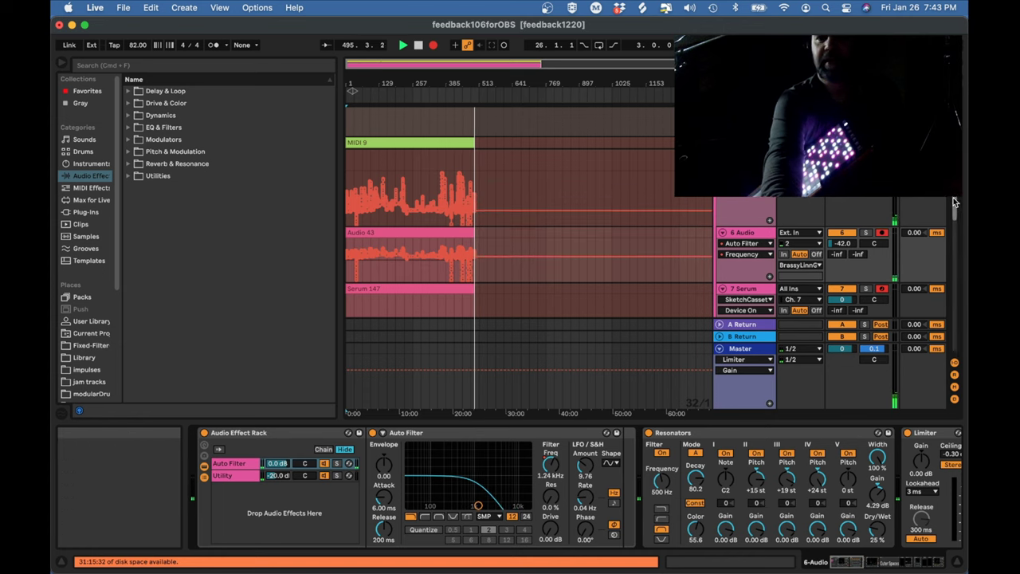
pyautogui.scroll(1, 955, 203)
# Step: Select the BrassyLinnGuitar track and scroll its chain to the Pedal effect
pyautogui.click(745, 190)
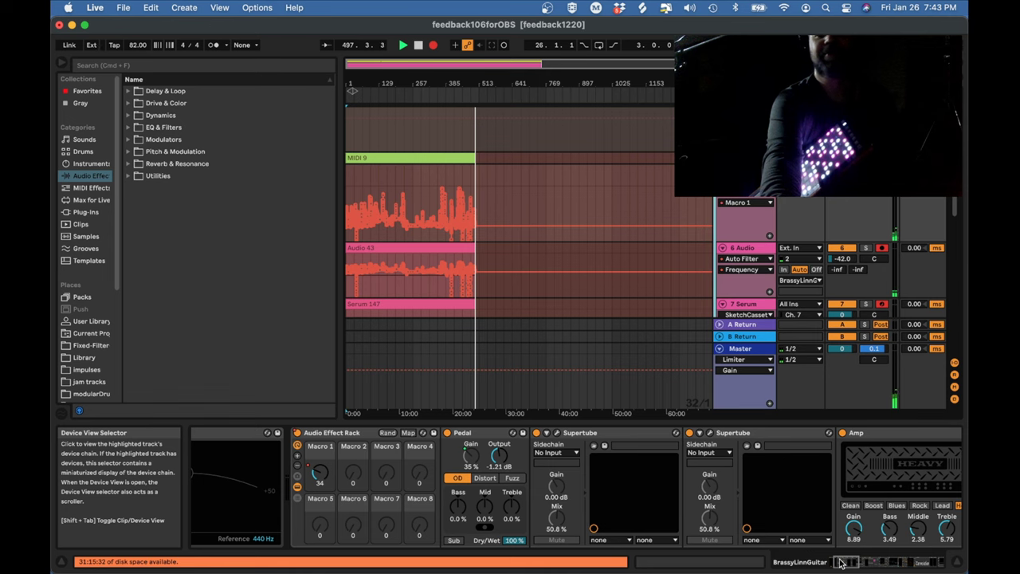
pyautogui.moveTo(840, 562); pyautogui.dragTo(848, 563)
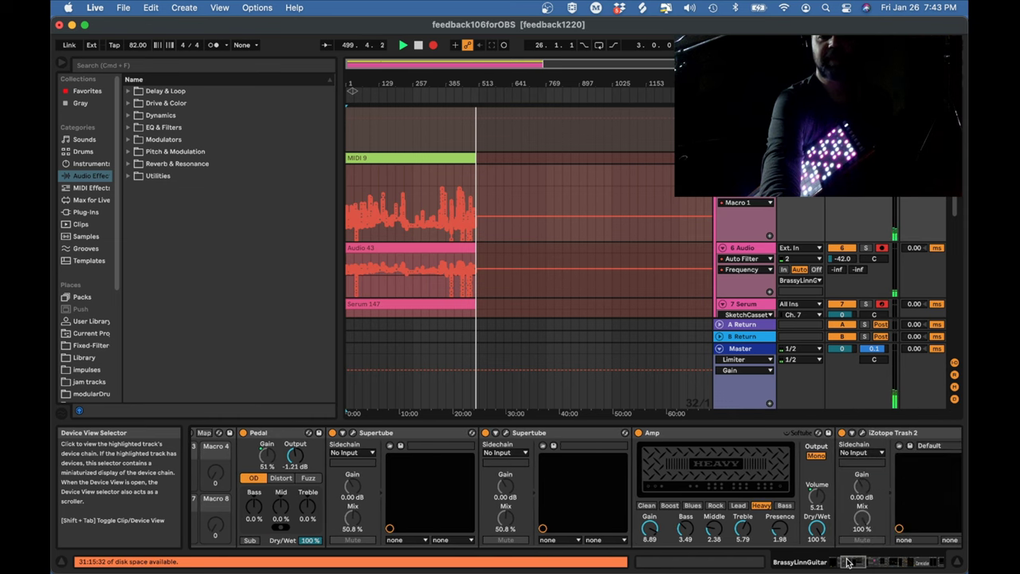
pyautogui.click(277, 434)
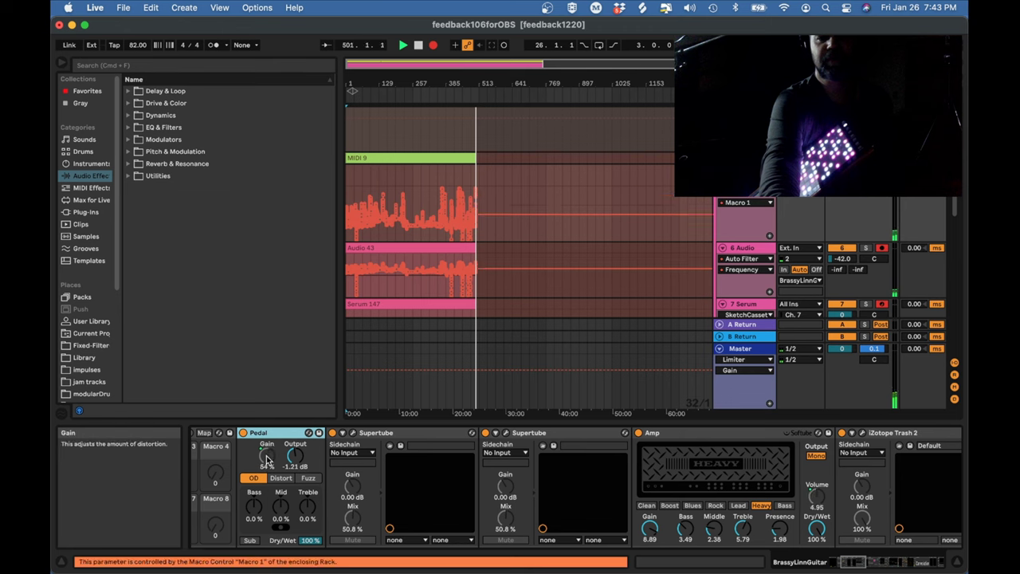
# Step: Open and close the first Supertube's plug-in window, then select the second Supertube
pyautogui.click(354, 434)
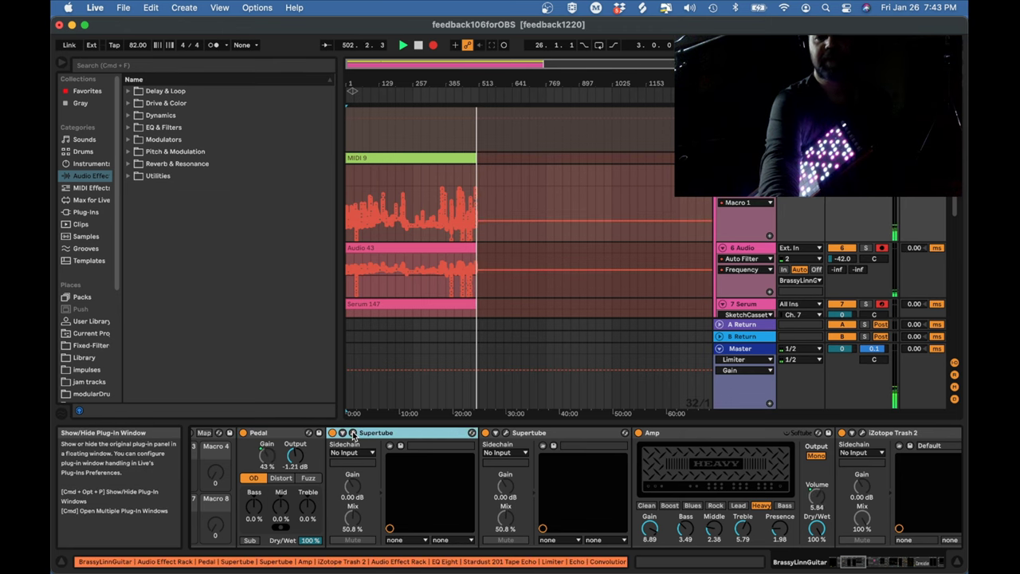
pyautogui.click(353, 433)
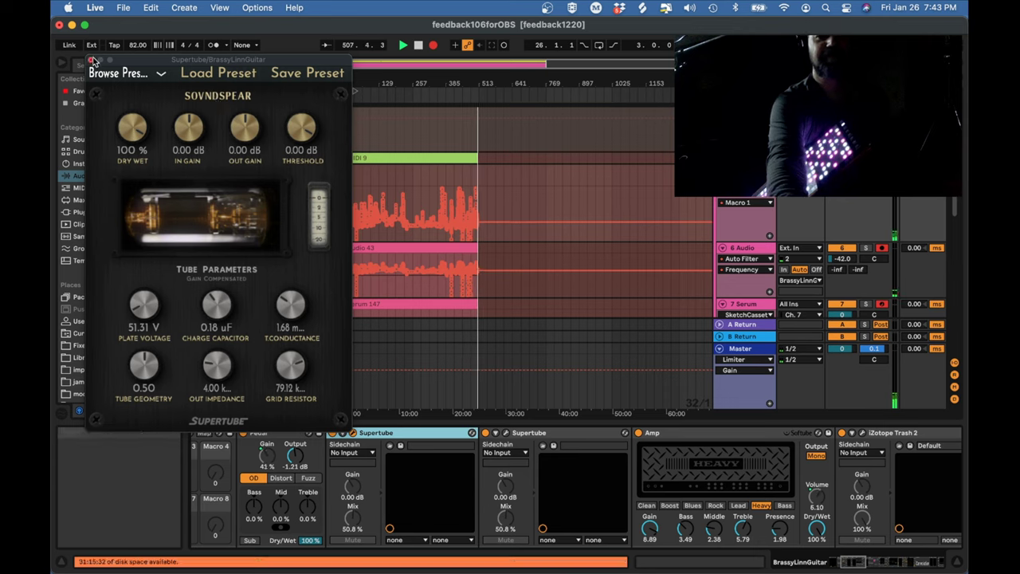
pyautogui.click(91, 60)
pyautogui.click(529, 434)
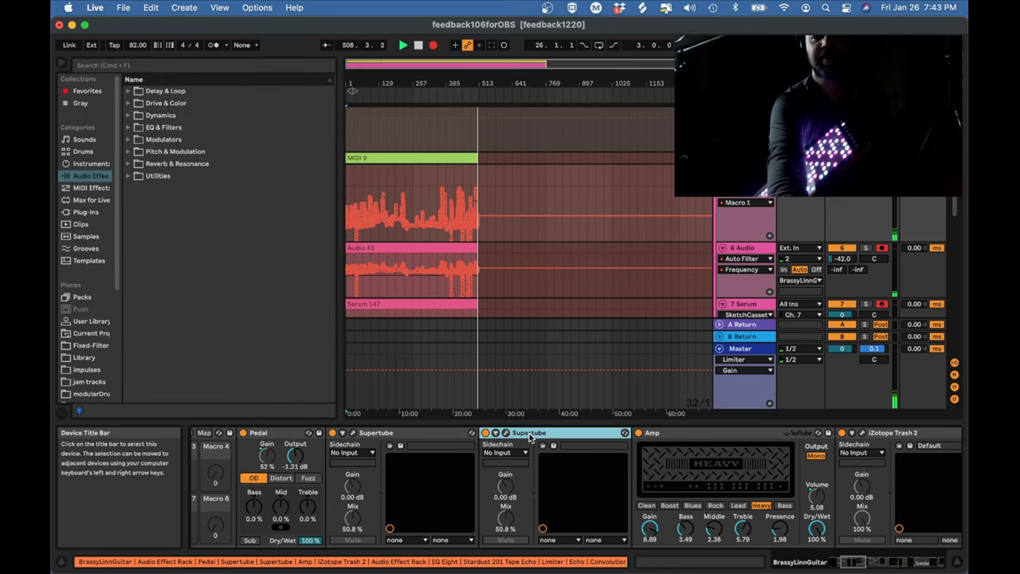
pyautogui.click(858, 563)
# Step: Select the Amp, then iZotope Trash 2, and open Trash 2's window showing its filter curve
pyautogui.click(859, 563)
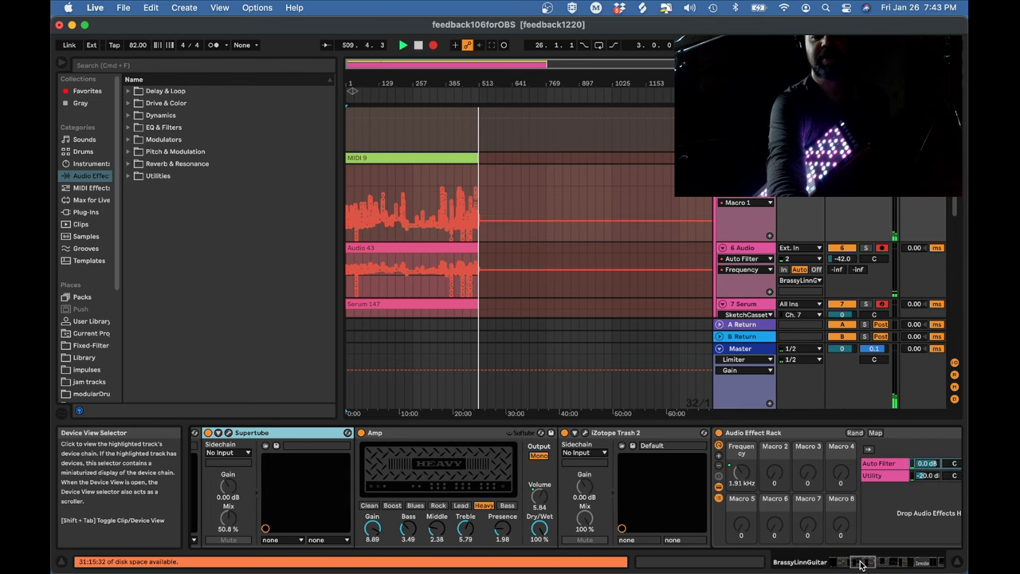
pyautogui.click(447, 433)
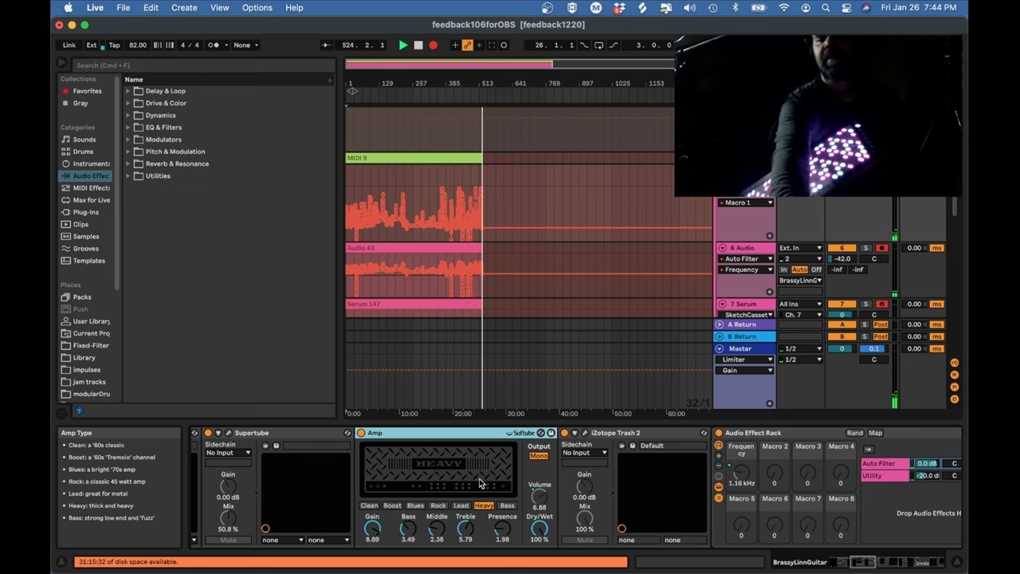
pyautogui.click(610, 433)
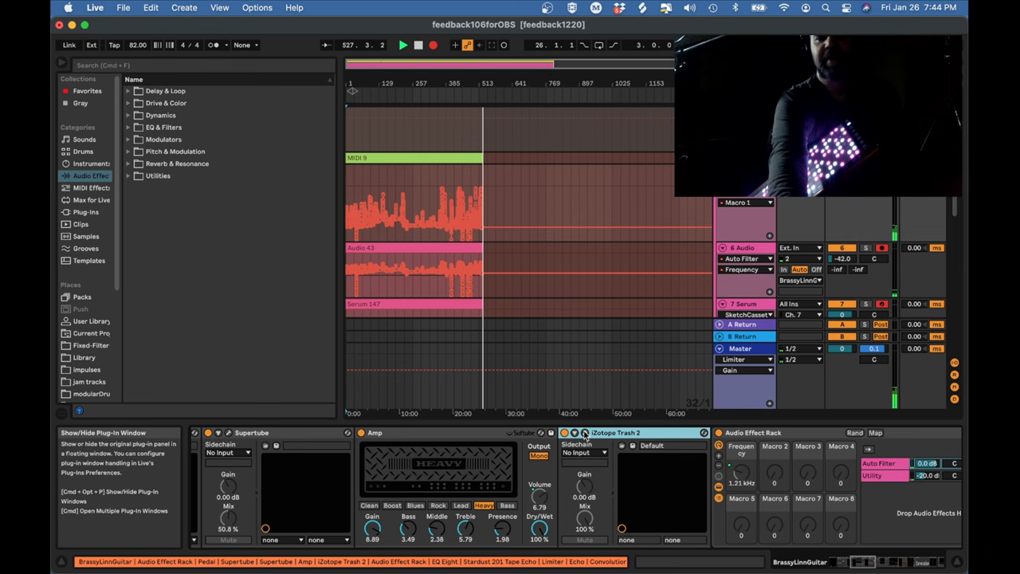
pyautogui.click(585, 432)
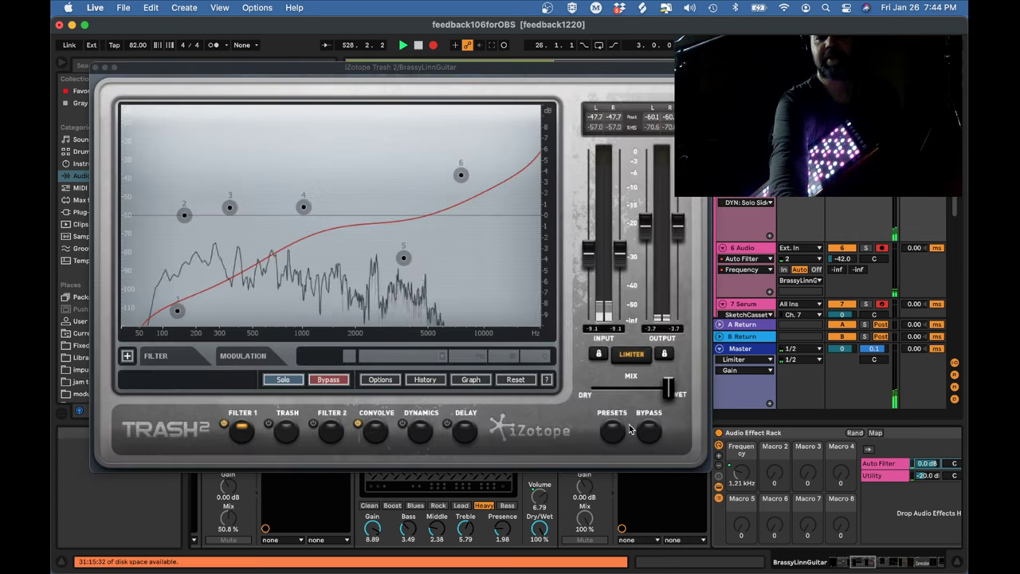
# Step: Switch Trash 2 to its Convolve module and pick the GK09 -marshall 421-03 impulse
pyautogui.click(376, 431)
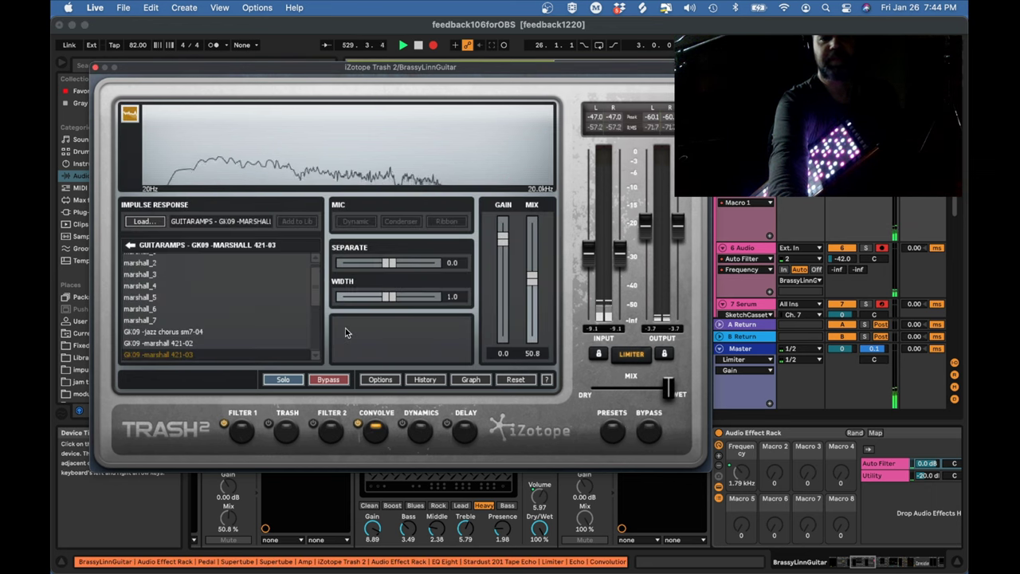
pyautogui.moveTo(314, 281); pyautogui.dragTo(261, 301)
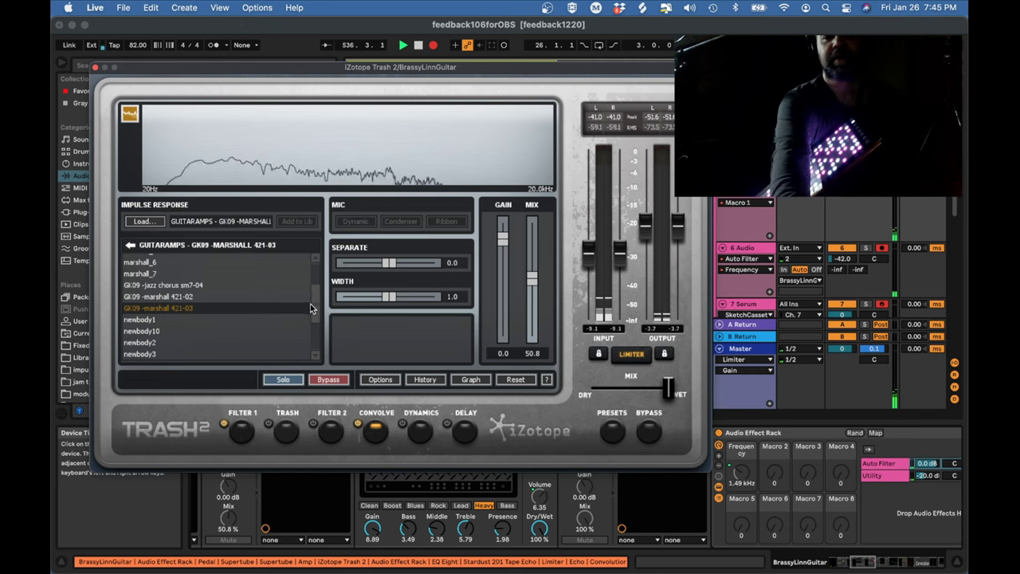
pyautogui.moveTo(311, 304)
pyautogui.mouseDown()
pyautogui.moveTo(310, 278)
pyautogui.moveTo(311, 312)
pyautogui.mouseUp()
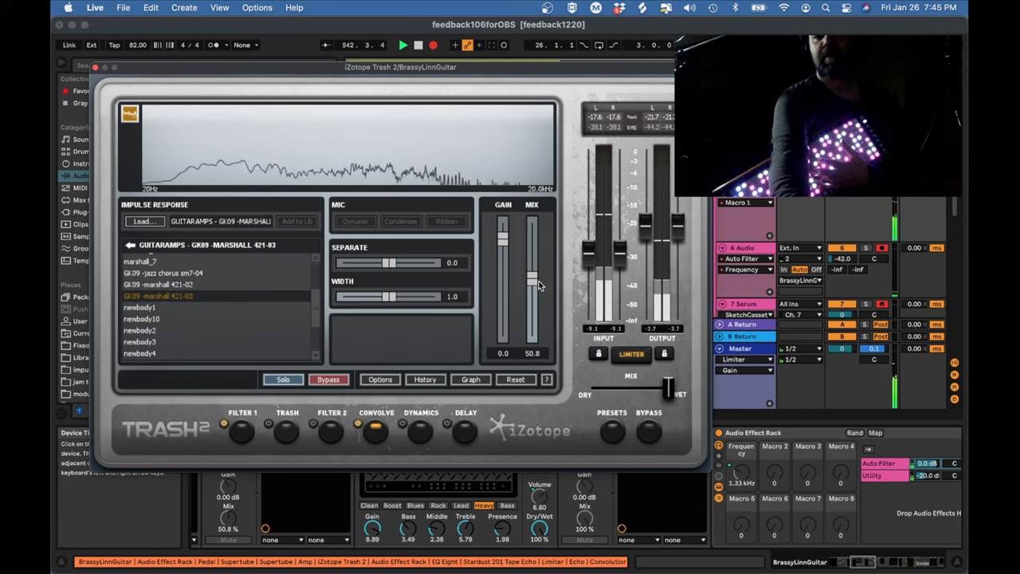
# Step: Sweep the convolution mix down, up to 100, and settle it at 57.6
pyautogui.moveTo(532, 277); pyautogui.dragTo(526, 402)
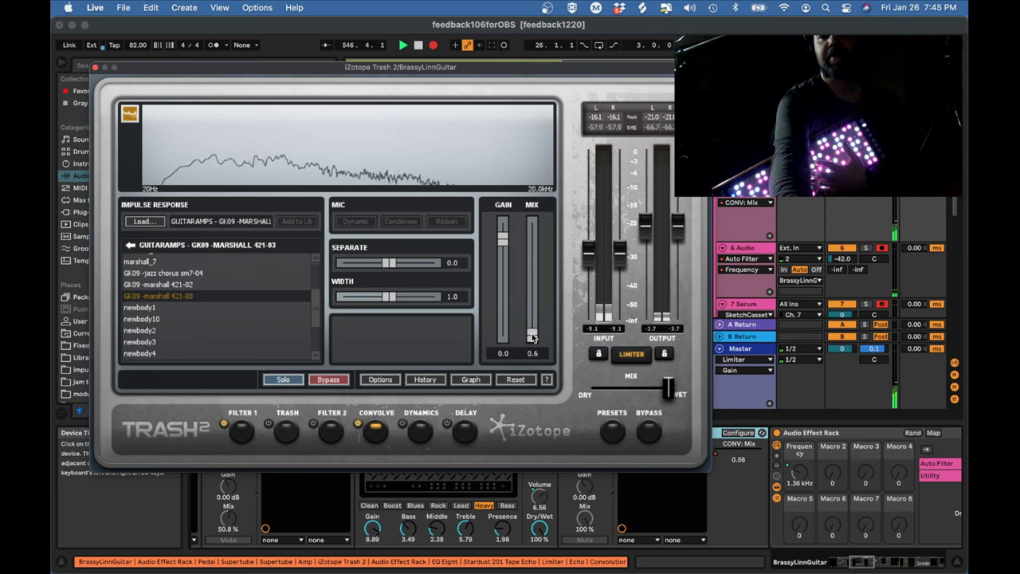
pyautogui.moveTo(532, 330); pyautogui.dragTo(539, 208)
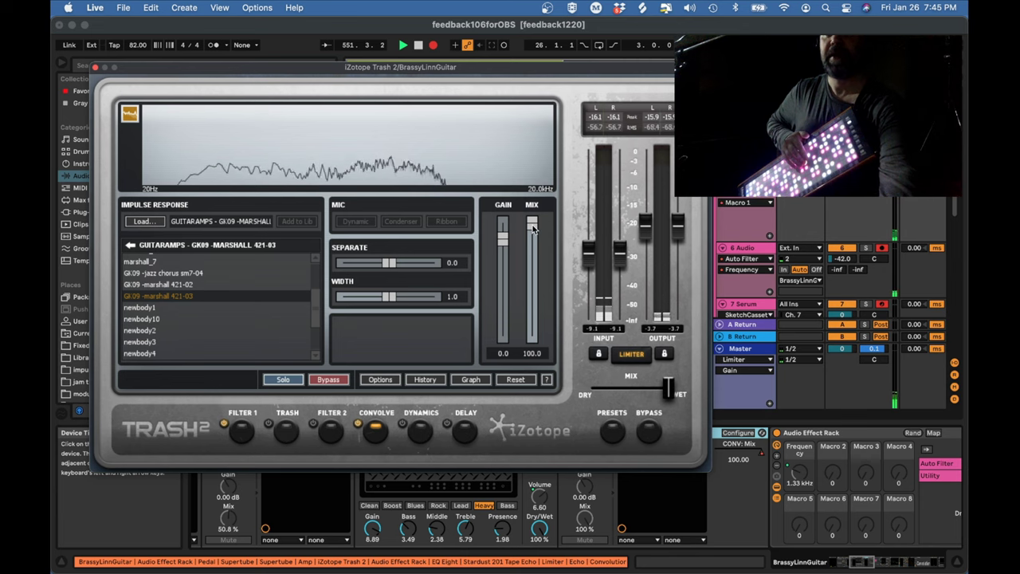
pyautogui.moveTo(535, 230); pyautogui.dragTo(535, 276)
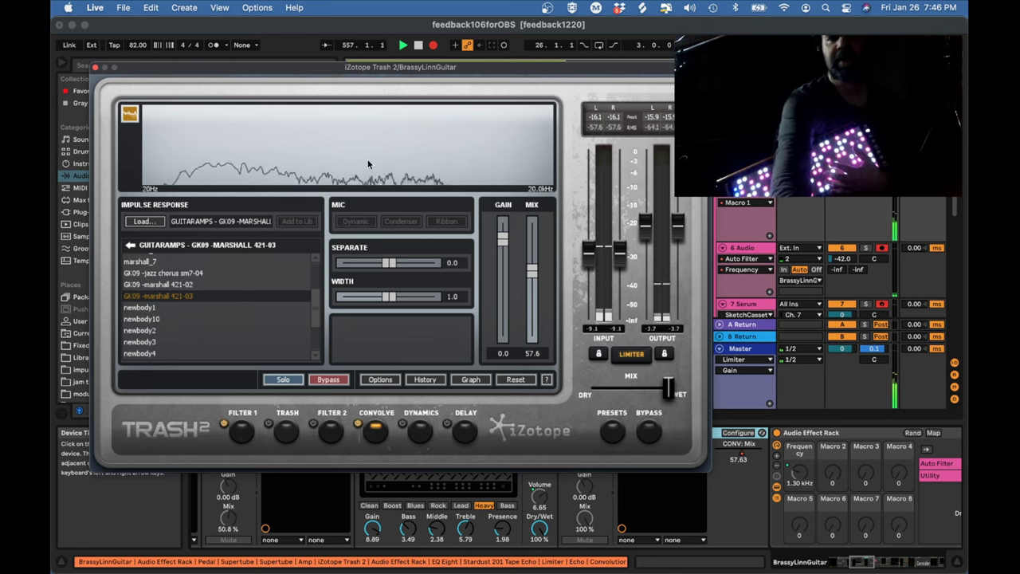
# Step: Close Trash 2 and view the rack's Utility chain, then its Auto Filter chain at 1.02 kHz
pyautogui.click(95, 67)
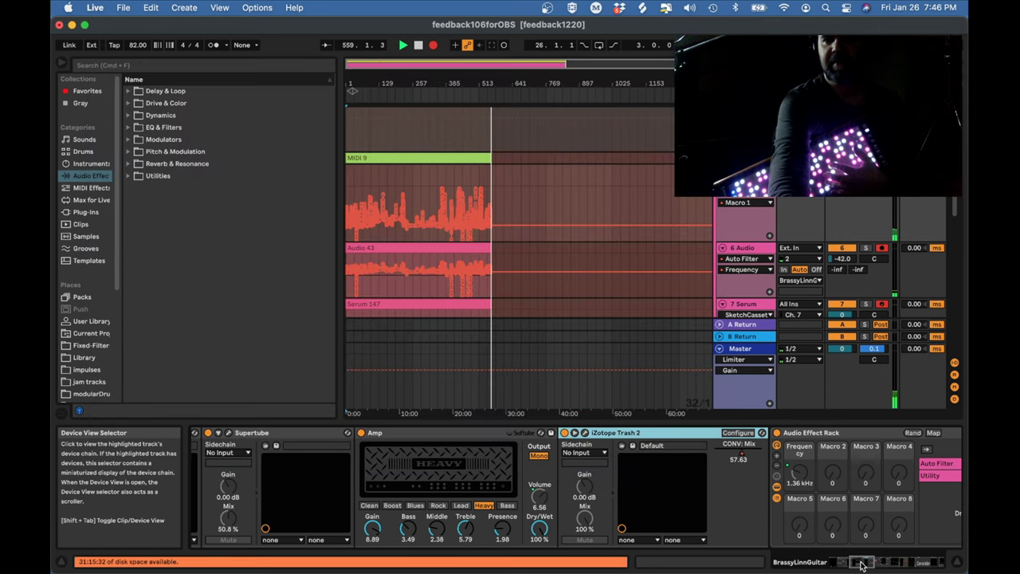
pyautogui.moveTo(863, 556); pyautogui.dragTo(892, 558)
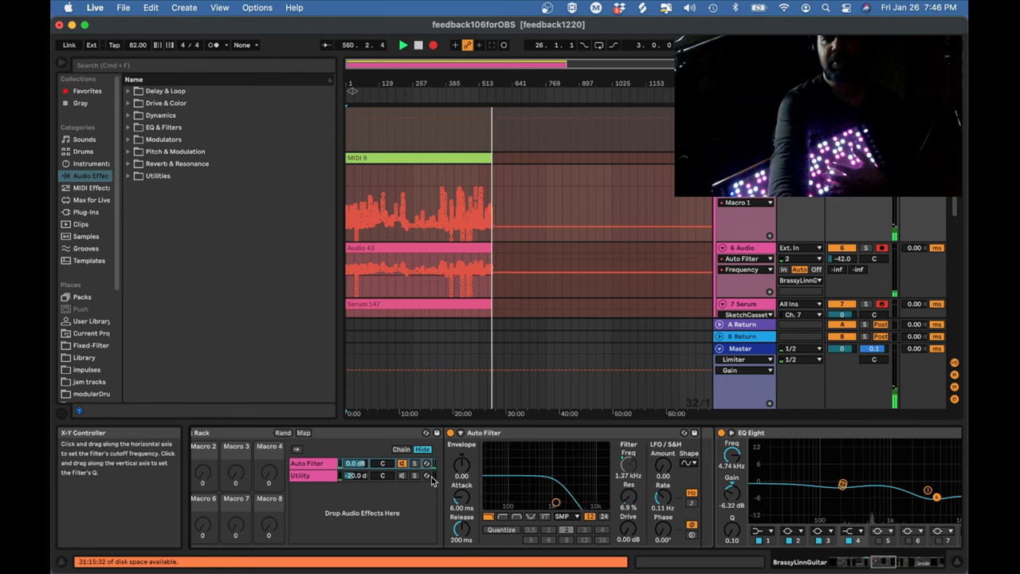
pyautogui.click(307, 475)
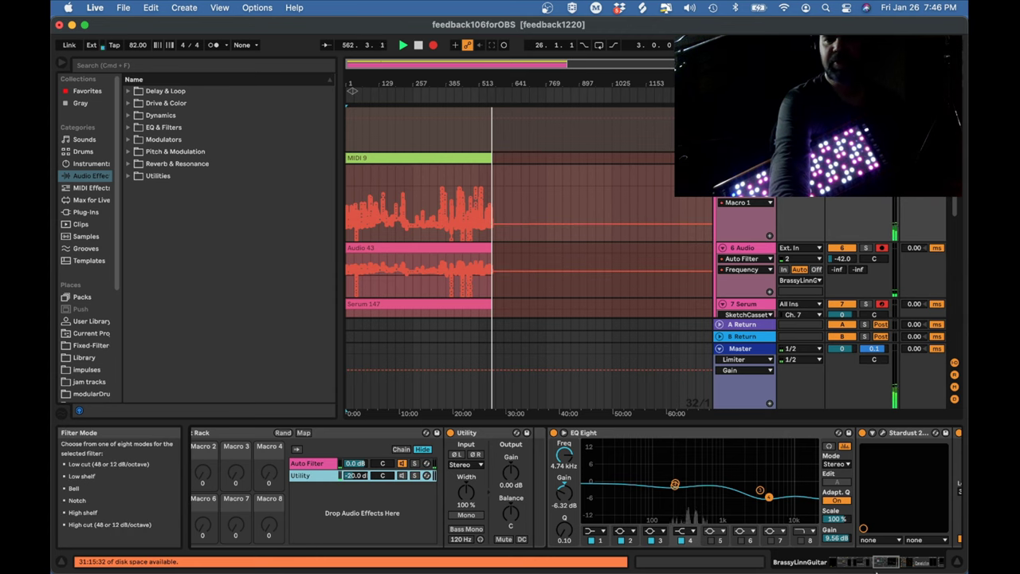
pyautogui.click(882, 564)
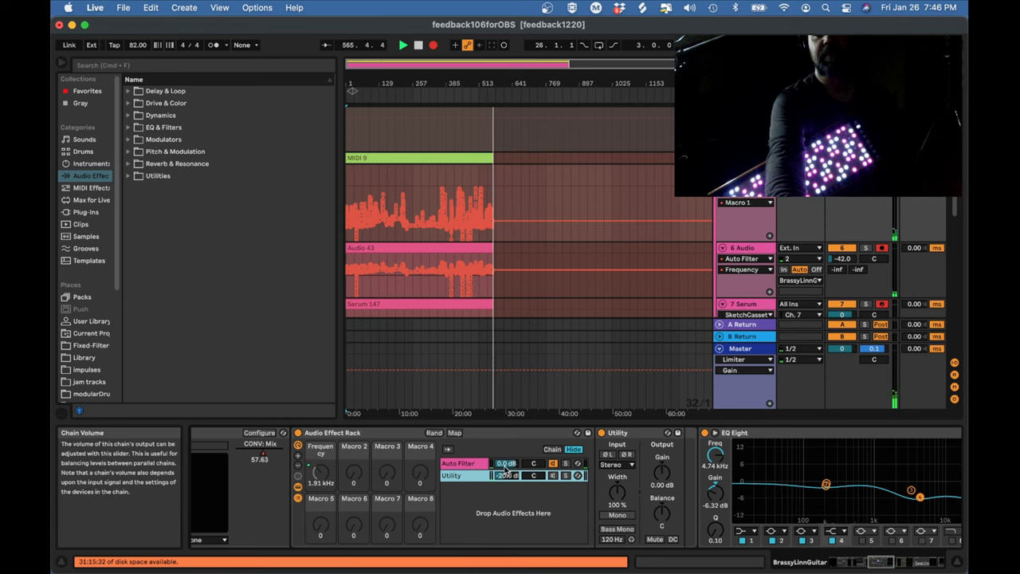
pyautogui.click(467, 464)
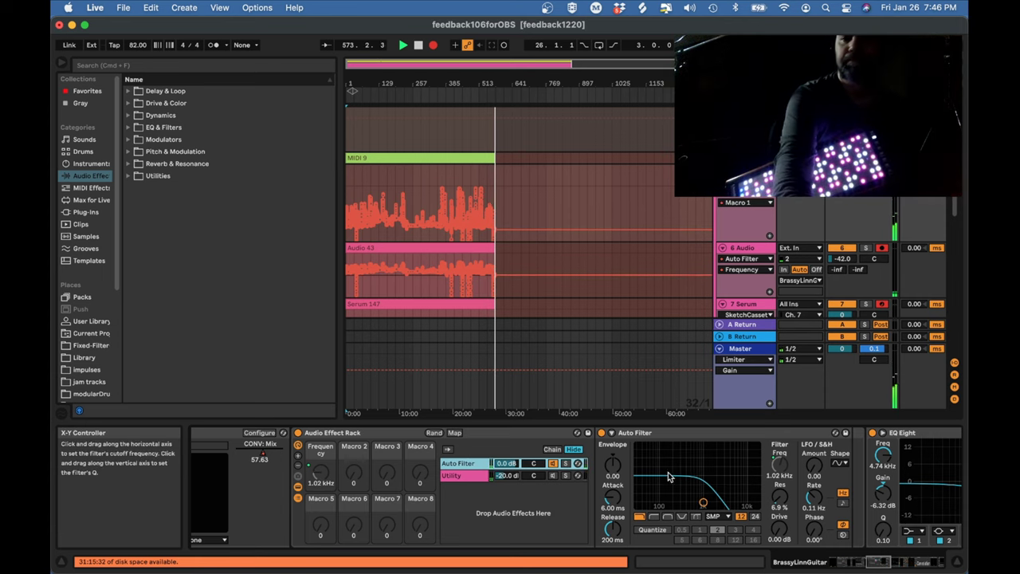
# Step: Scroll the chain past Auto Filter and EQ Eight and open the Stardust 201 Tape Echo editor
pyautogui.click(885, 562)
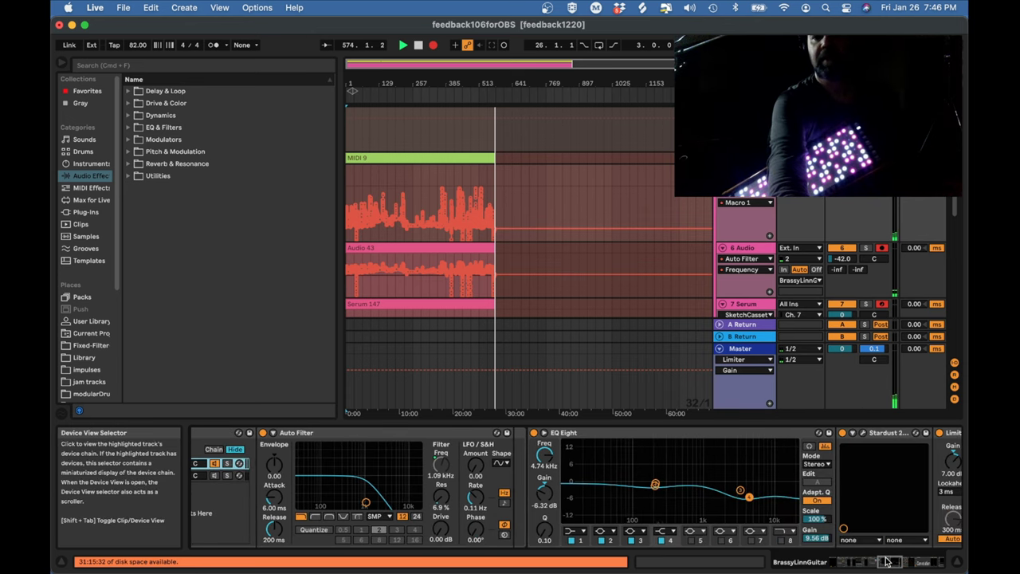
pyautogui.moveTo(886, 562); pyautogui.dragTo(890, 561)
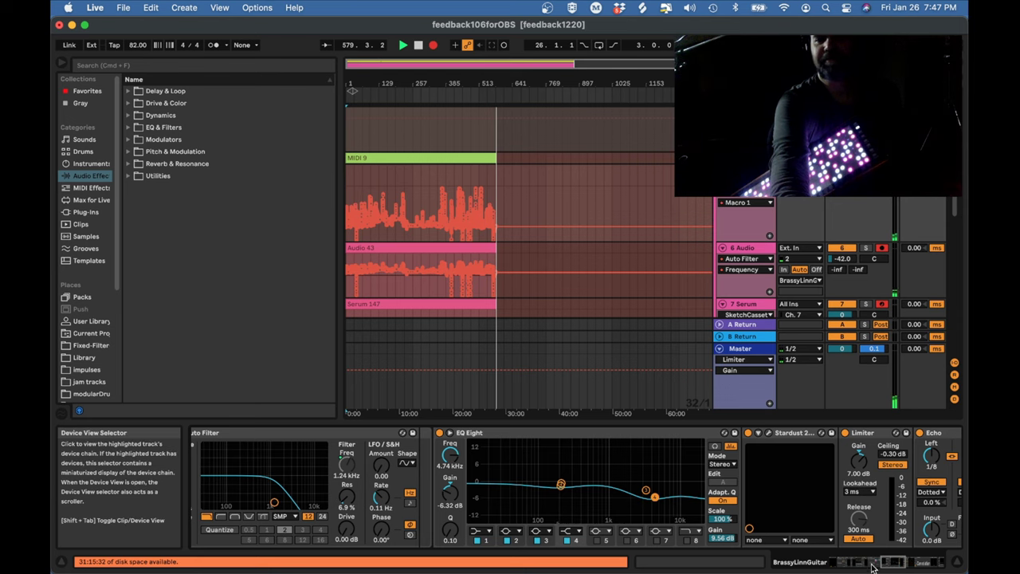
pyautogui.moveTo(885, 565); pyautogui.dragTo(894, 562)
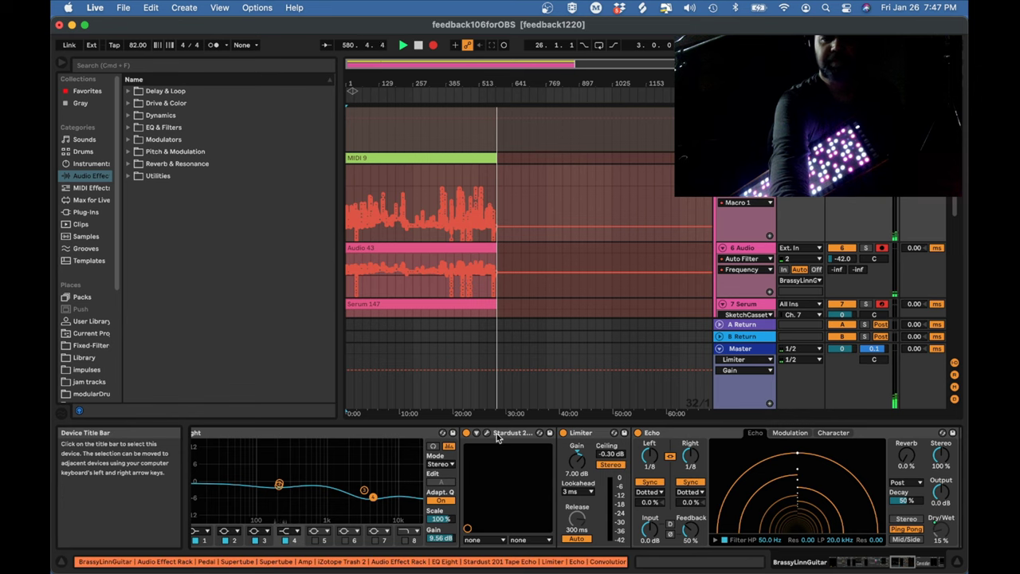
pyautogui.click(487, 433)
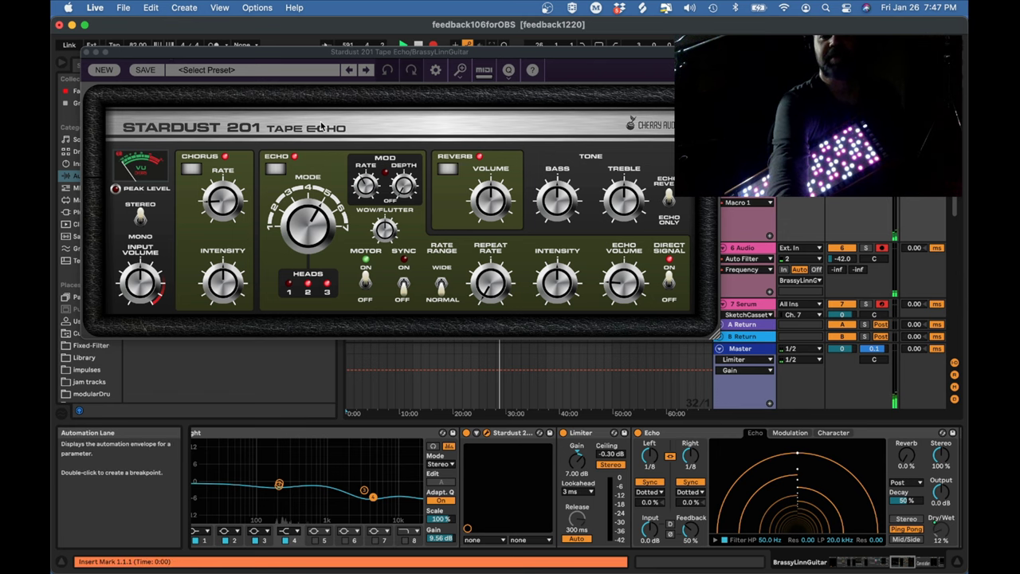
# Step: Close Stardust 201, briefly toggle its power, and scroll the chain to Convolution Reverb Pro
pyautogui.click(87, 53)
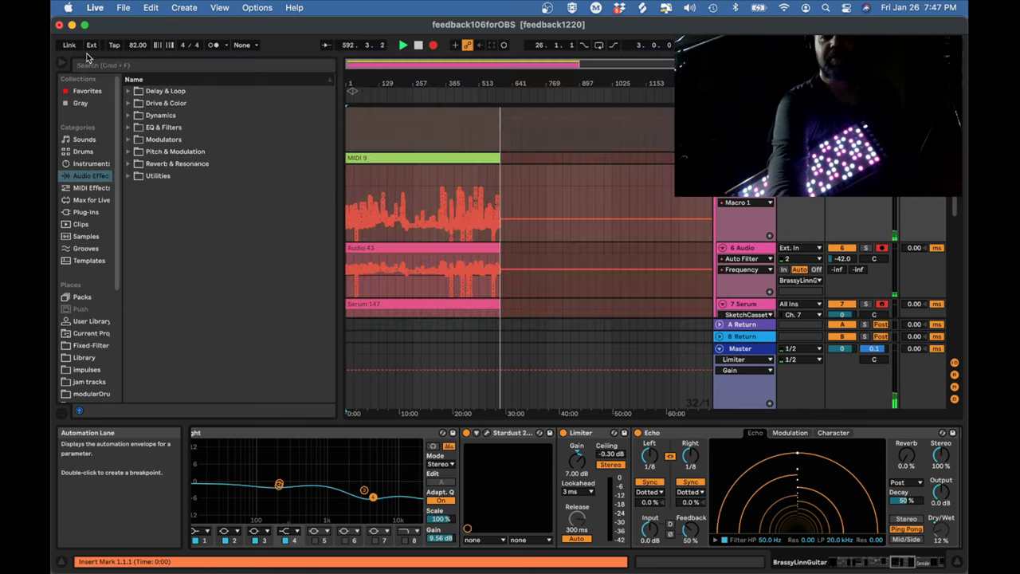
pyautogui.click(466, 433)
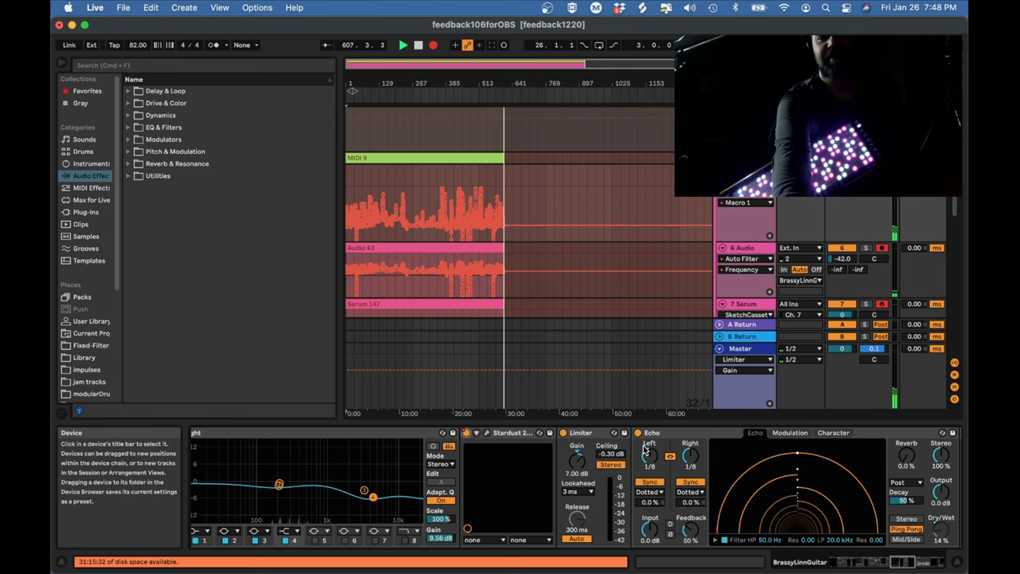
pyautogui.click(903, 564)
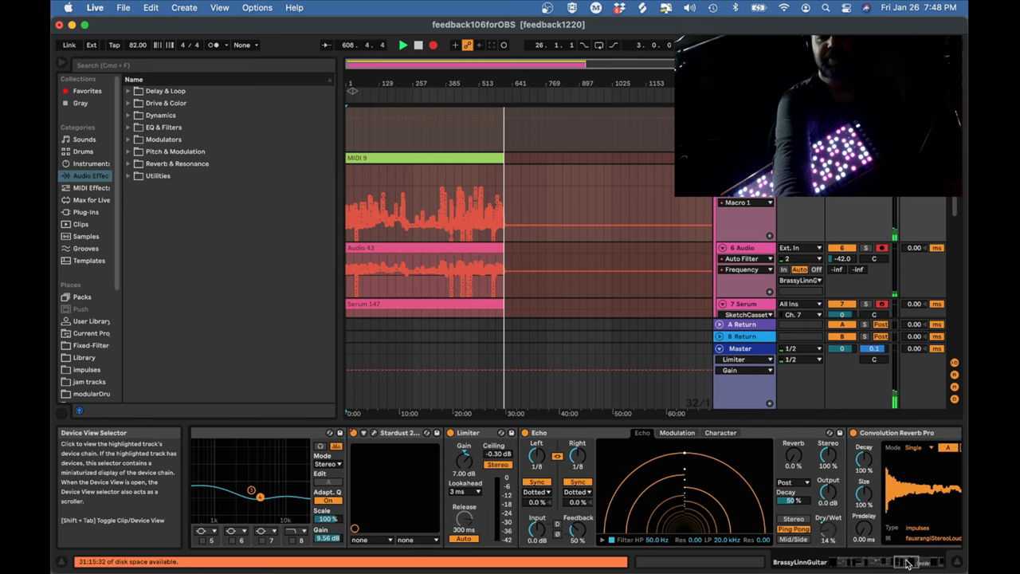
# Step: Select the Echo device and set its Dry/Wet to 14%
pyautogui.click(905, 564)
pyautogui.click(904, 564)
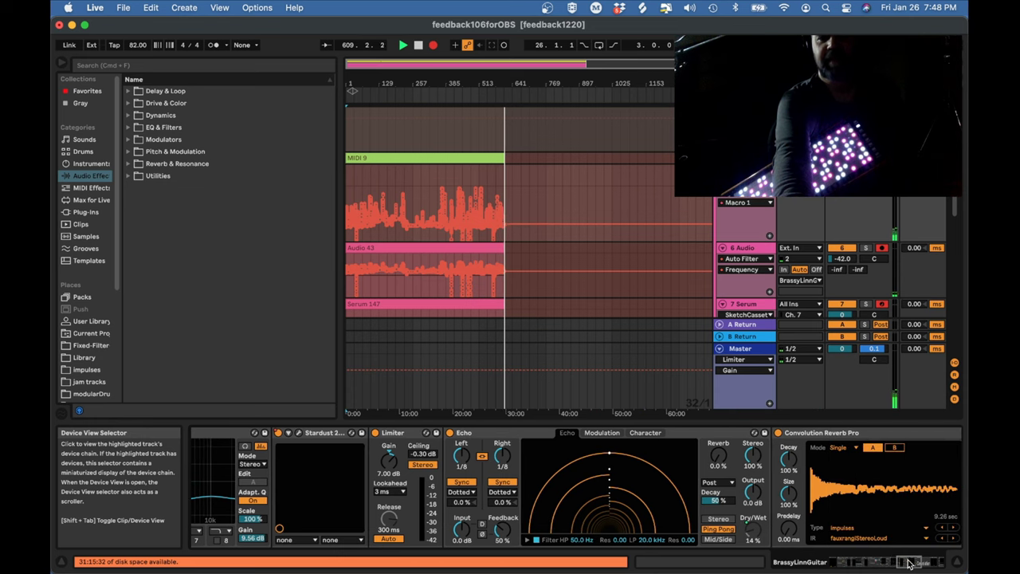
pyautogui.click(492, 435)
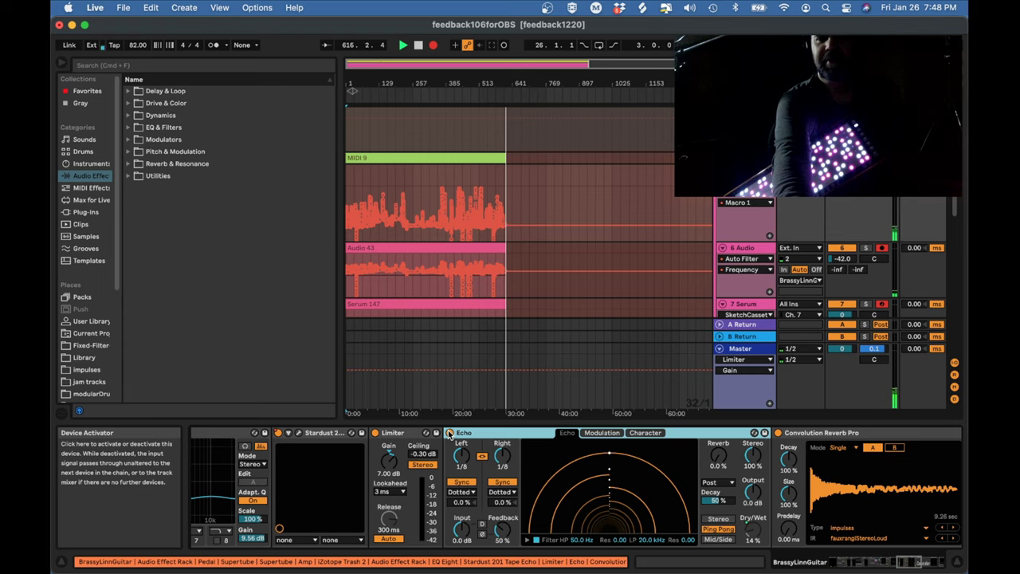
pyautogui.click(757, 531)
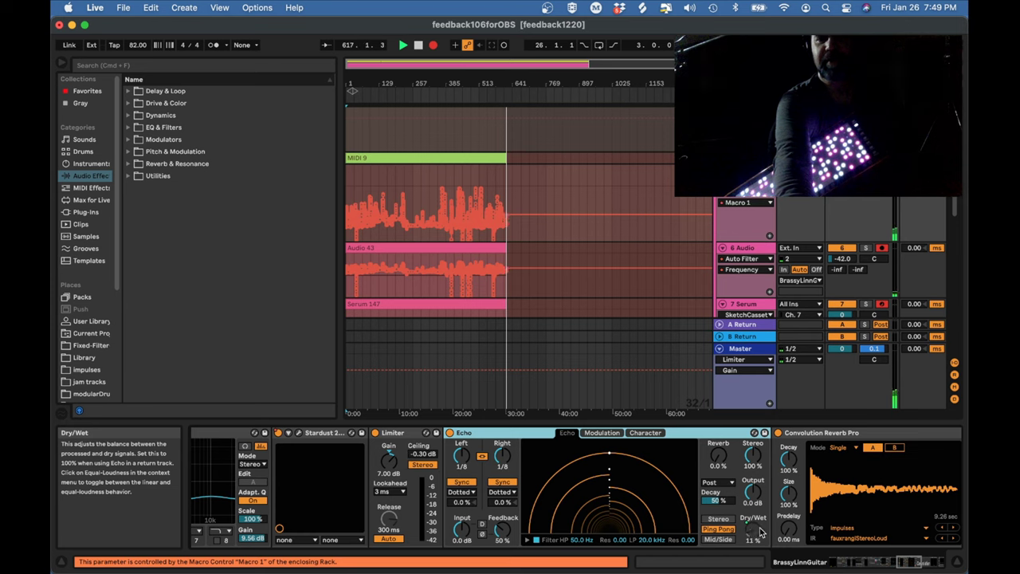
pyautogui.click(761, 533)
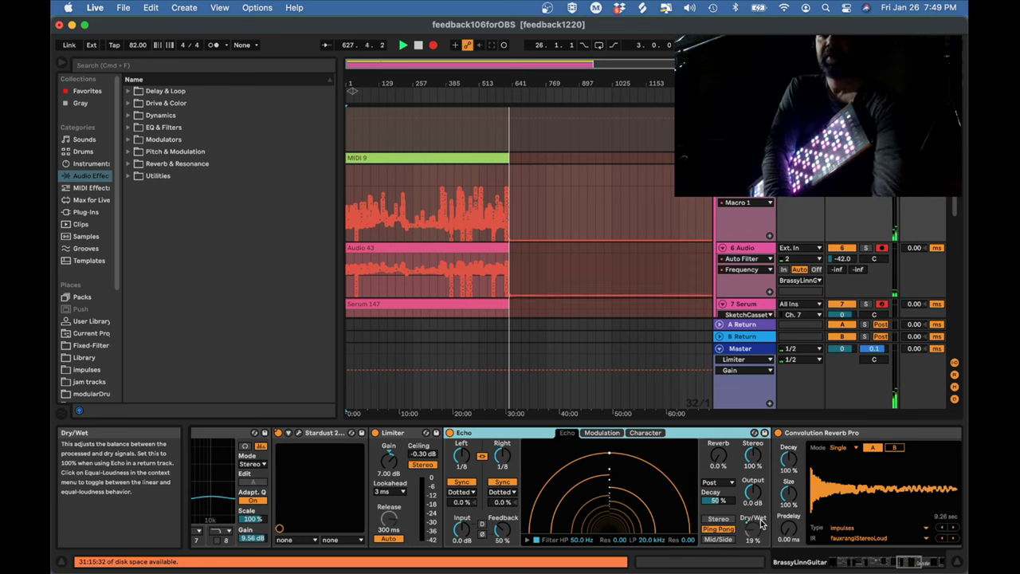
# Step: Centre Convolution Reverb Pro in the guitar device chain
pyautogui.click(332, 435)
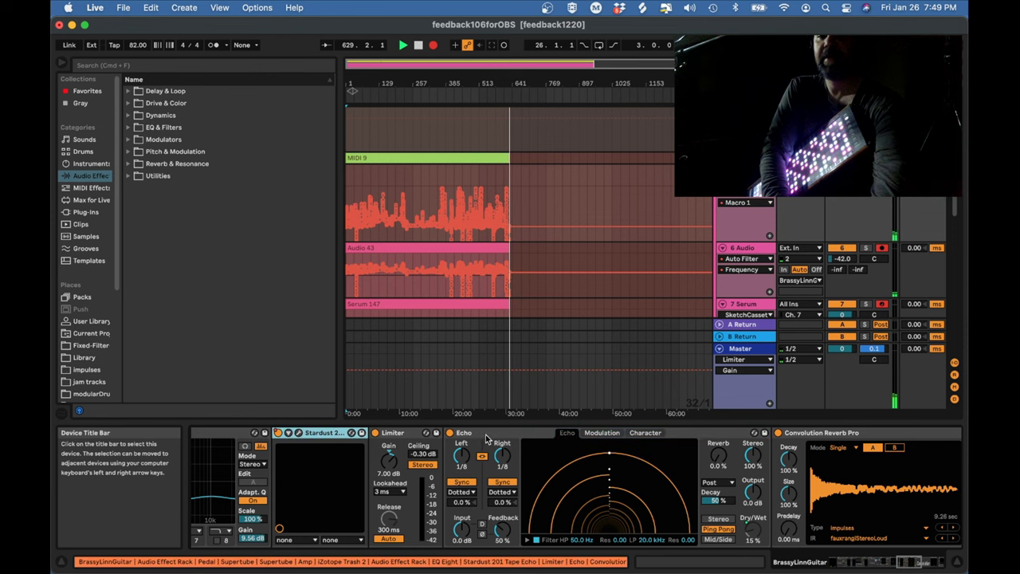
pyautogui.click(486, 434)
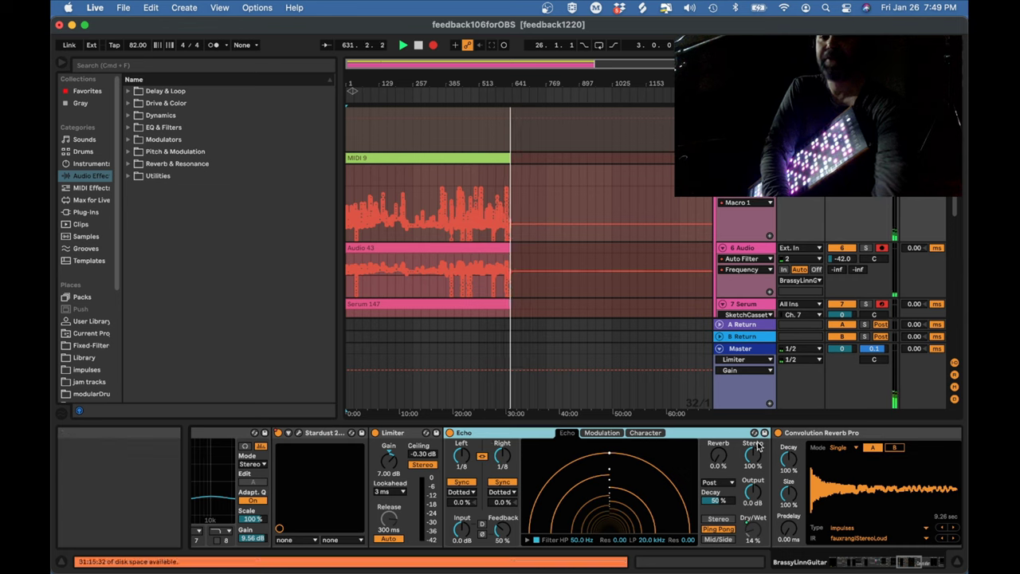
pyautogui.click(908, 562)
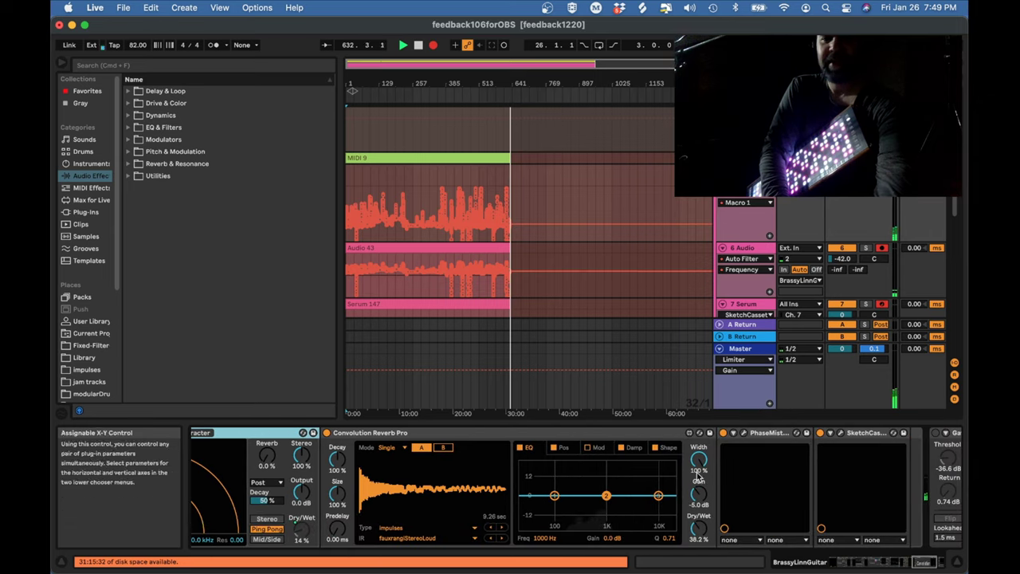
# Step: Turn Convolution Reverb Pro off and back on
pyautogui.click(596, 435)
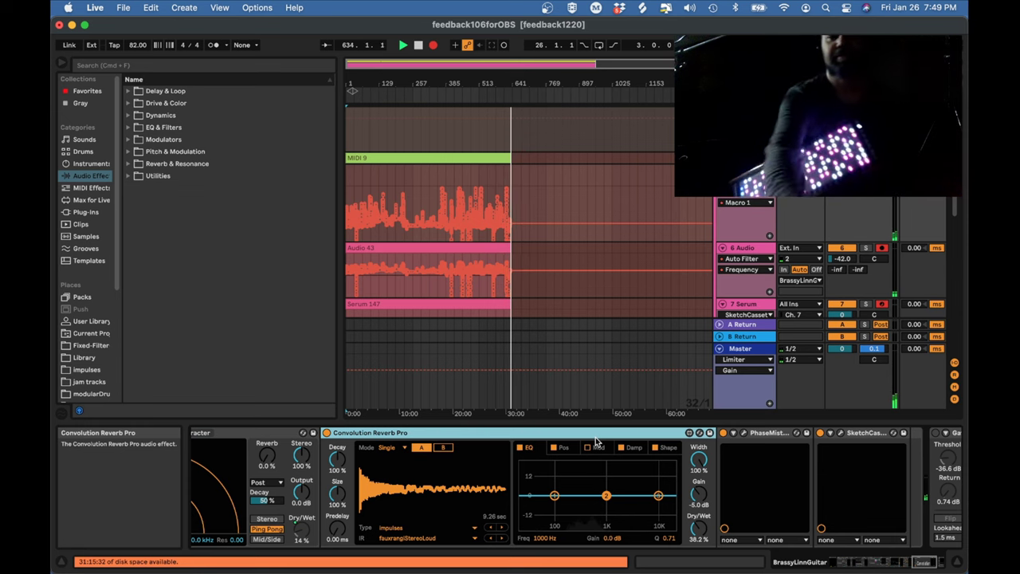
pyautogui.click(326, 432)
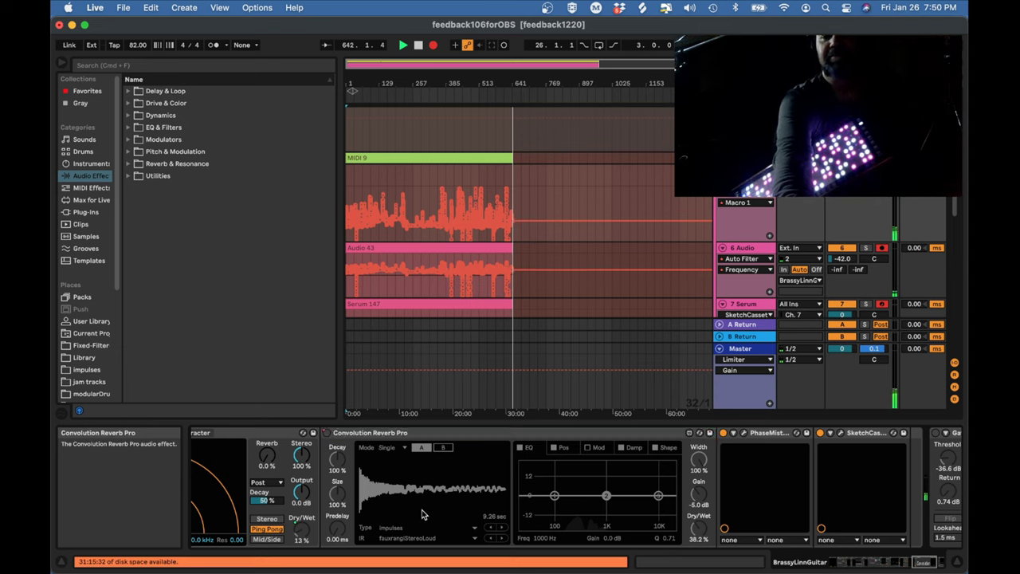
pyautogui.click(325, 433)
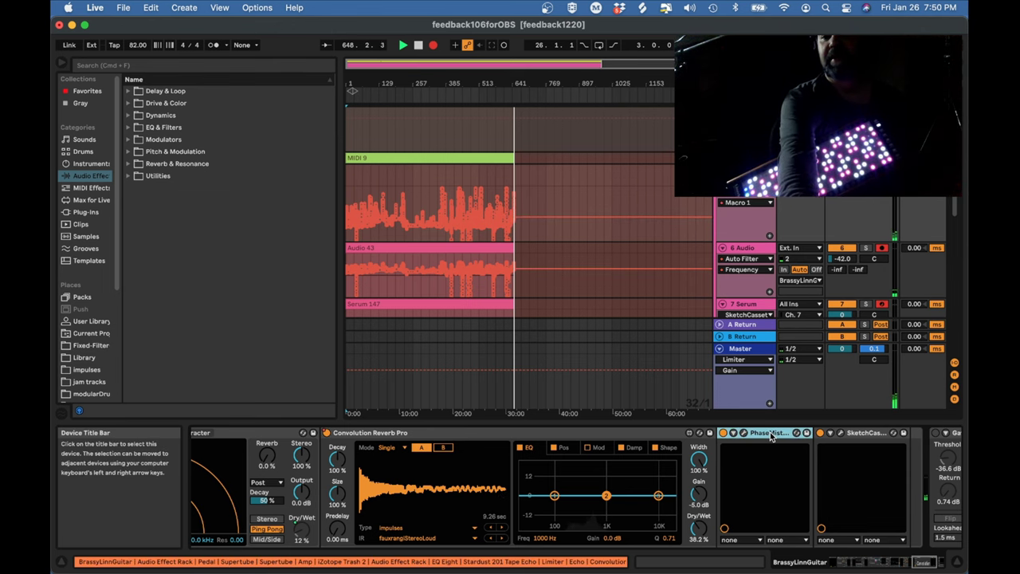
# Step: View and close the PhaseMistress and SketchCassette windows, with the chain scrolled to Gate
pyautogui.click(771, 432)
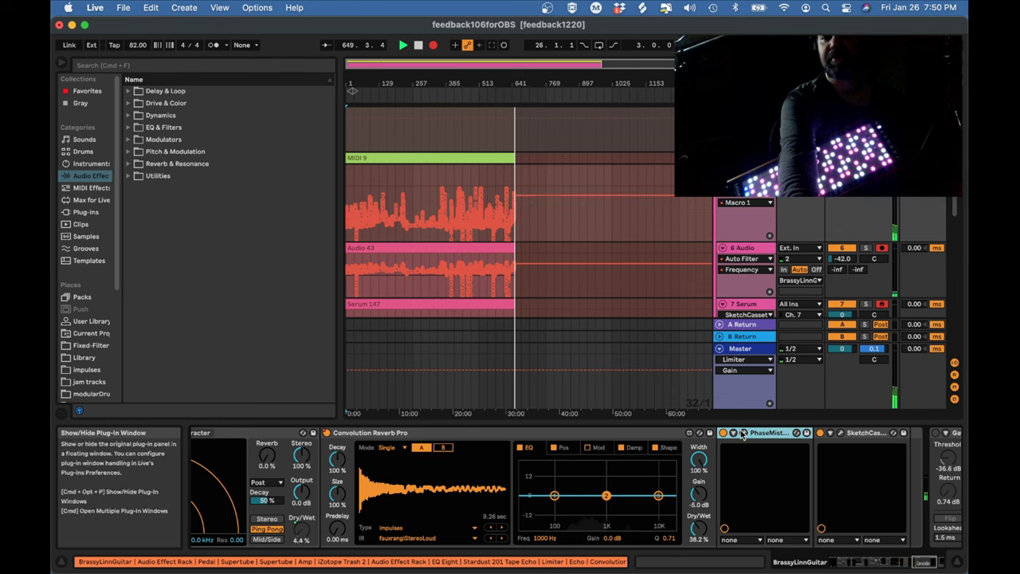
pyautogui.click(743, 433)
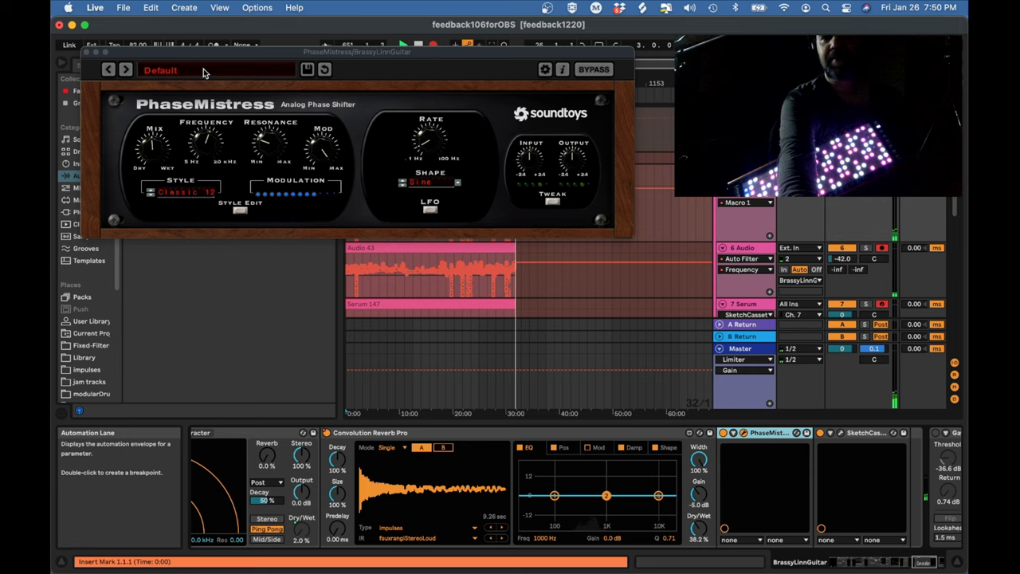
pyautogui.click(86, 52)
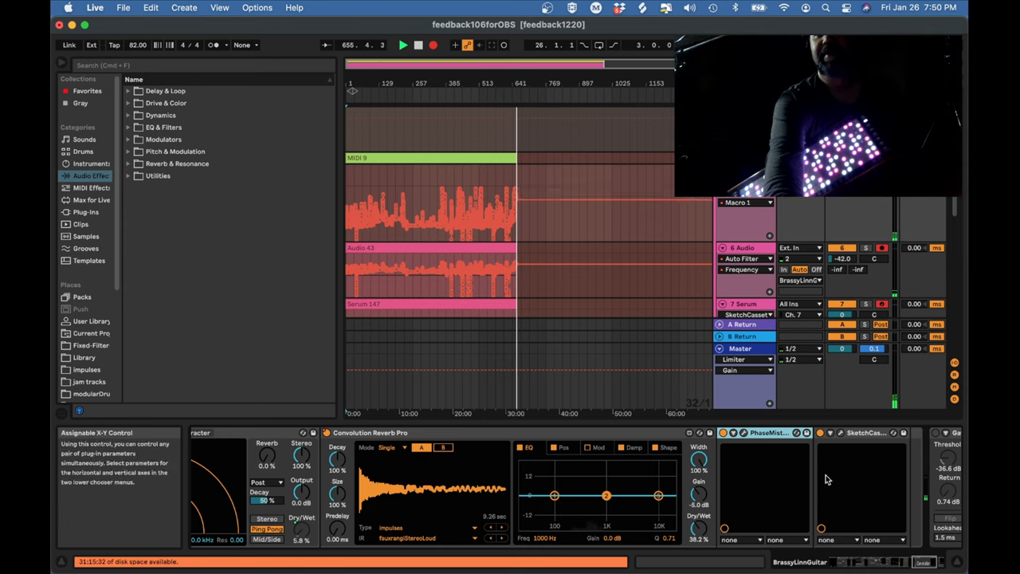
pyautogui.click(924, 561)
pyautogui.click(663, 433)
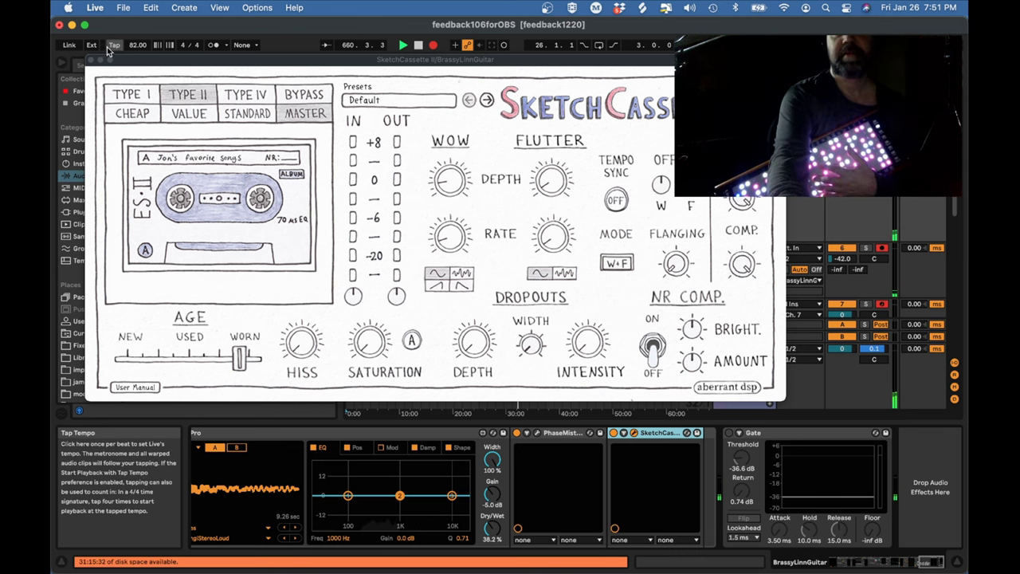
pyautogui.click(633, 433)
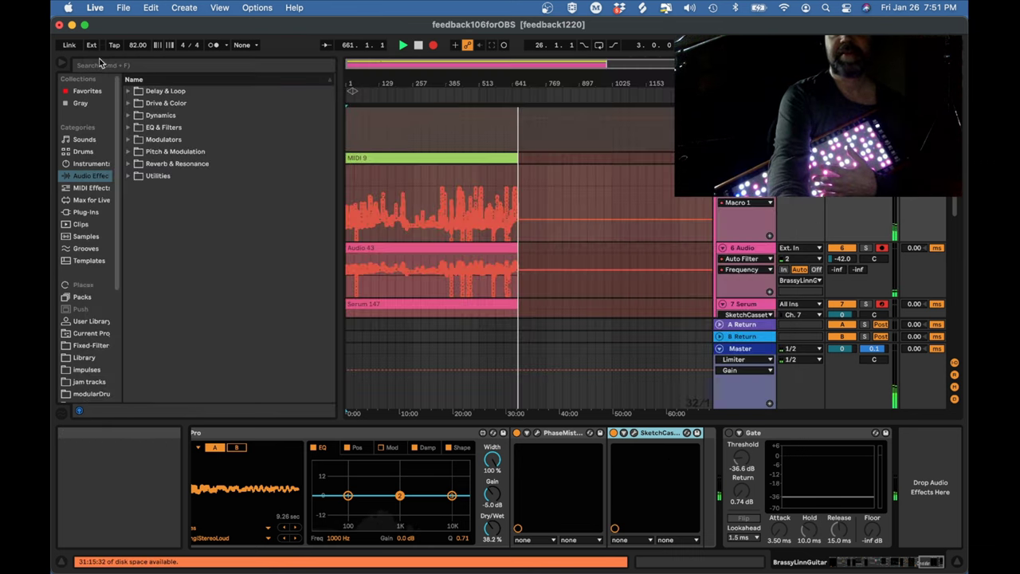
# Step: Bypass SketchCassette on the guitar track and scroll the arrangement up to 3 Serum
pyautogui.click(614, 432)
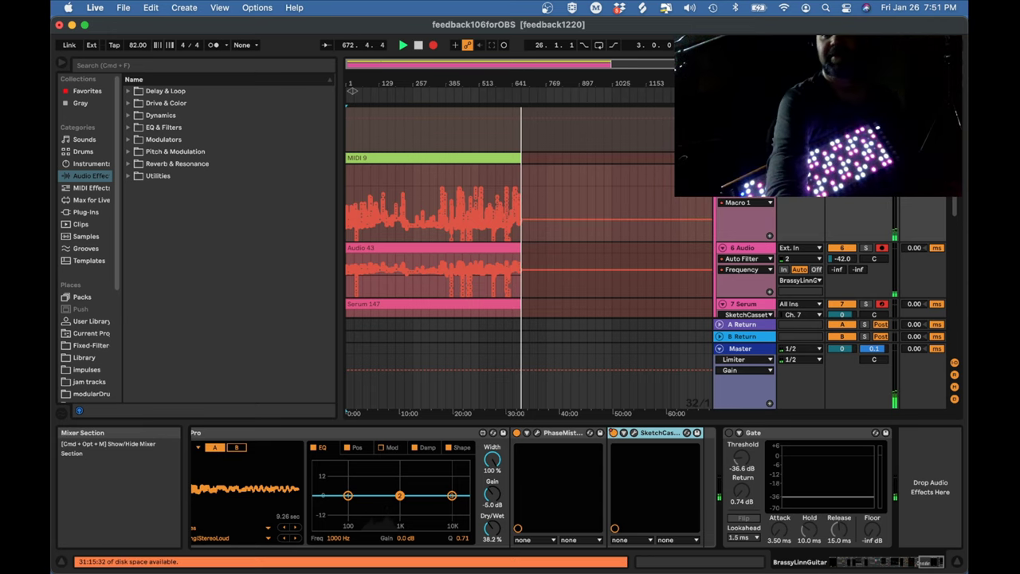
pyautogui.scroll(5, 605, 223)
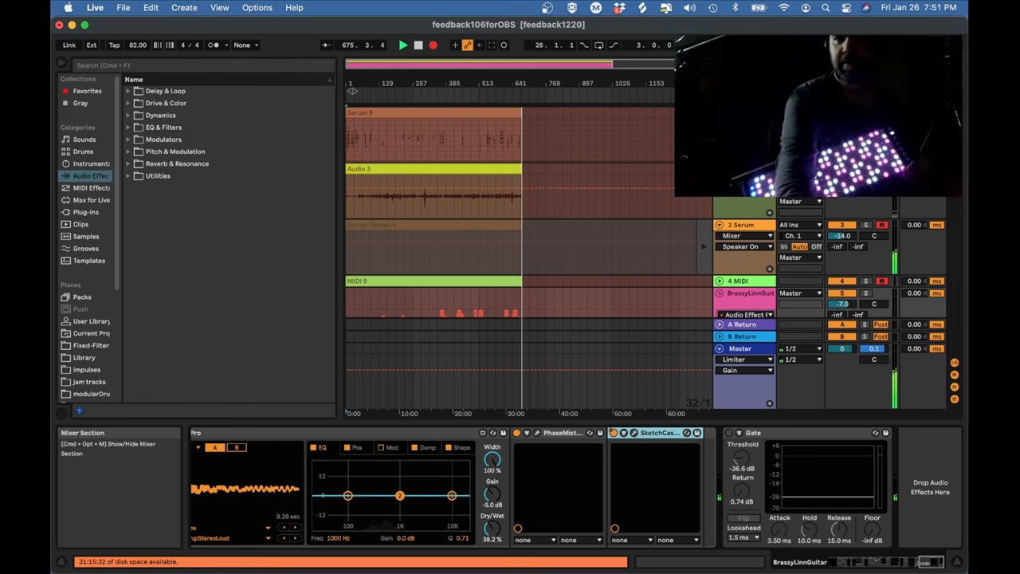
# Step: Show the 3 Serum track's Serum window with the atlantisDrone4 preset
pyautogui.click(755, 229)
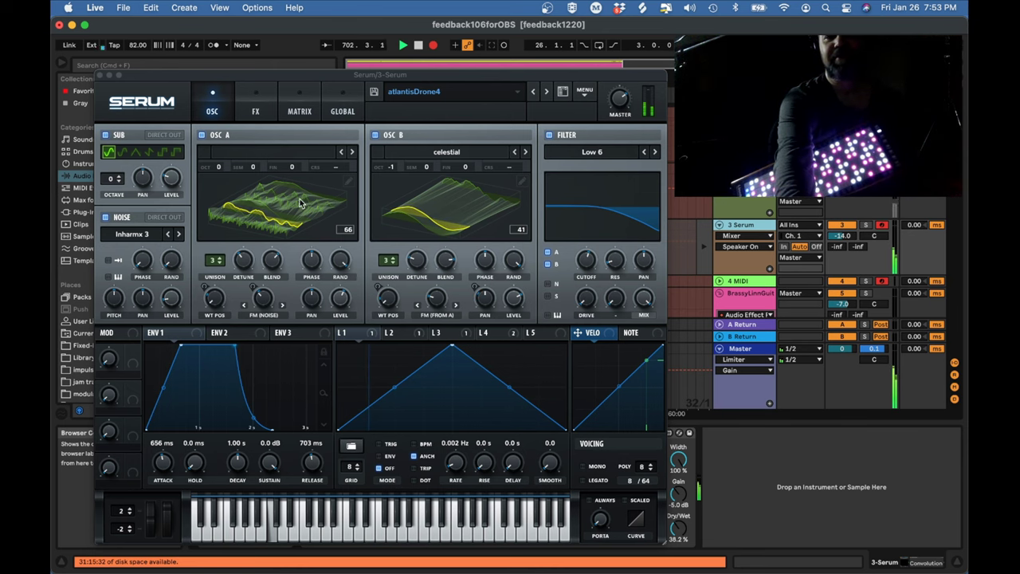
# Step: Open Serum's Oscillator A wavetable editor, showing frame 1 of 256
pyautogui.click(348, 182)
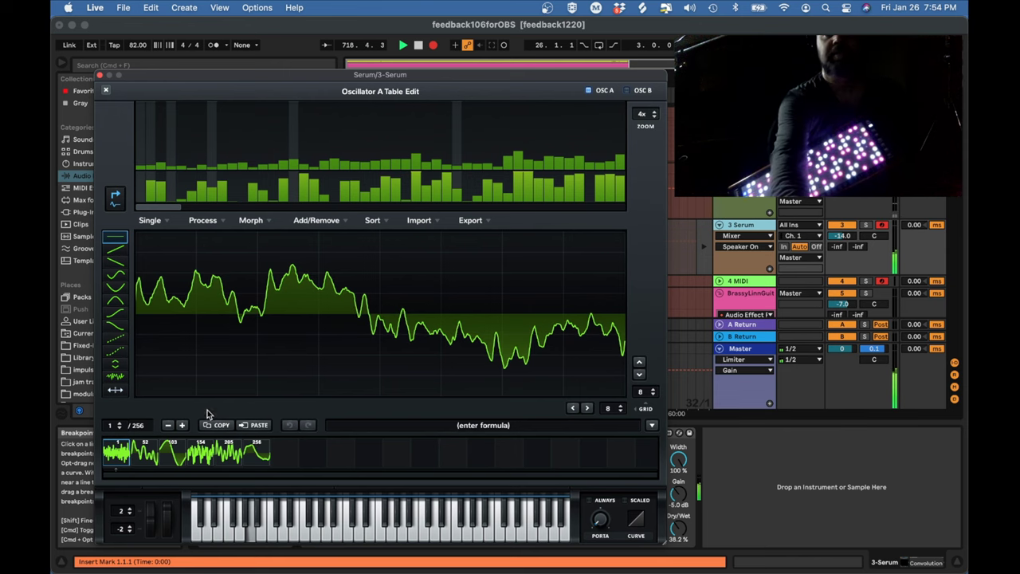
# Step: Close the atlantisDrone4 Serum window and open track 1's bellTowerGhosts Serum editor
pyautogui.click(100, 76)
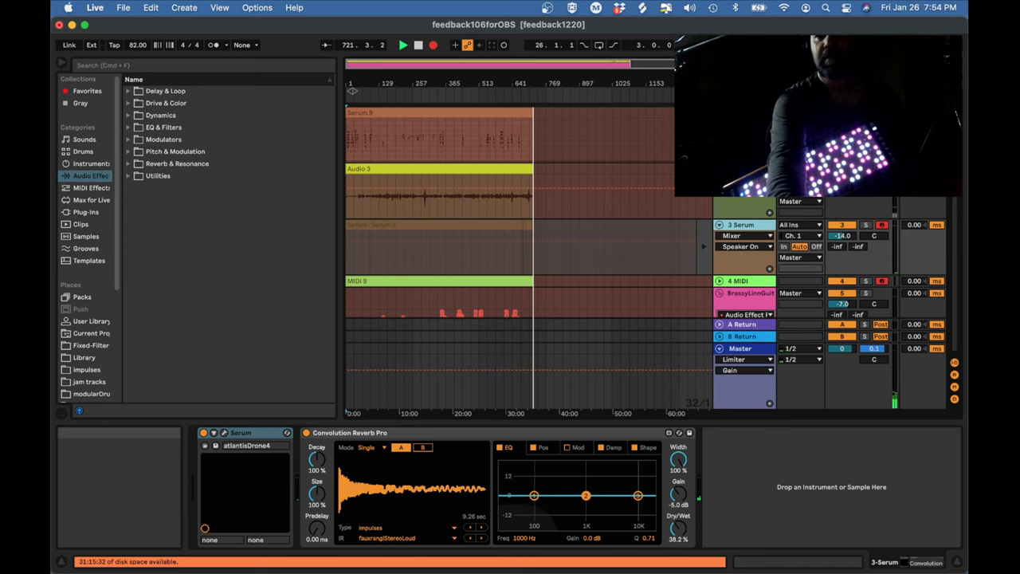
pyautogui.click(741, 112)
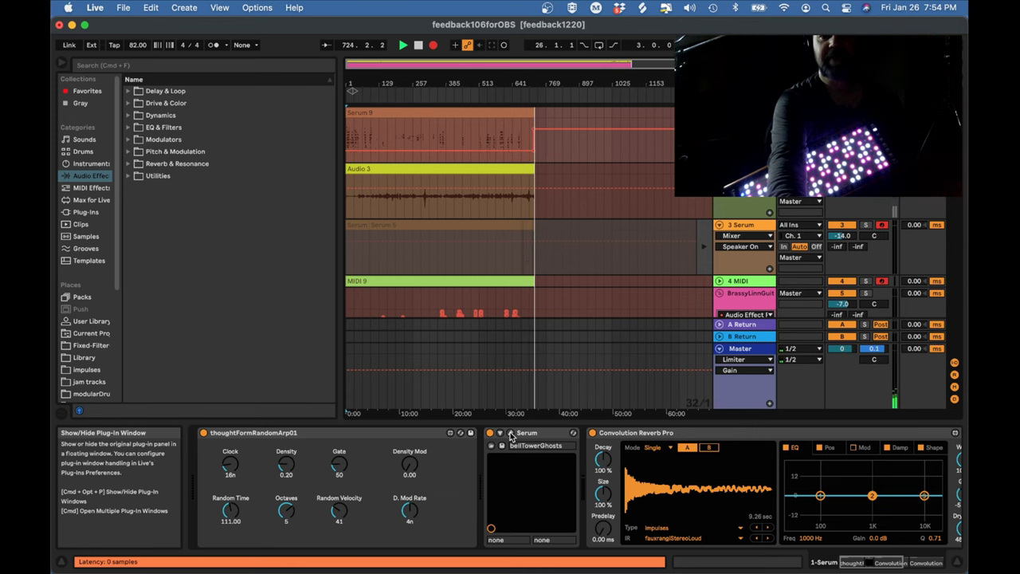
pyautogui.click(510, 434)
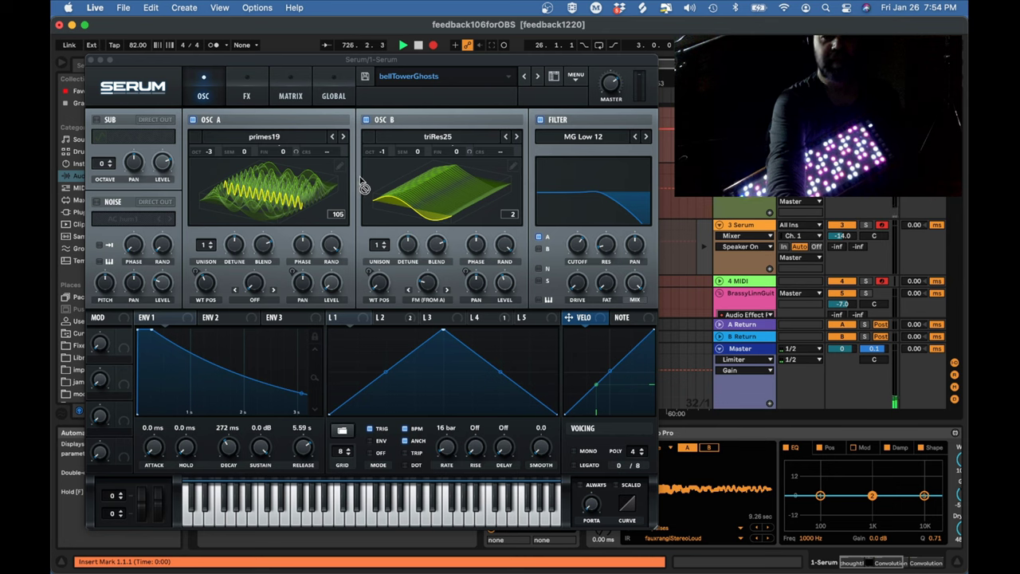
# Step: Inspect Oscillator B's wavetable frames 42, 149 and 256, return to frame 1, and close
pyautogui.click(415, 197)
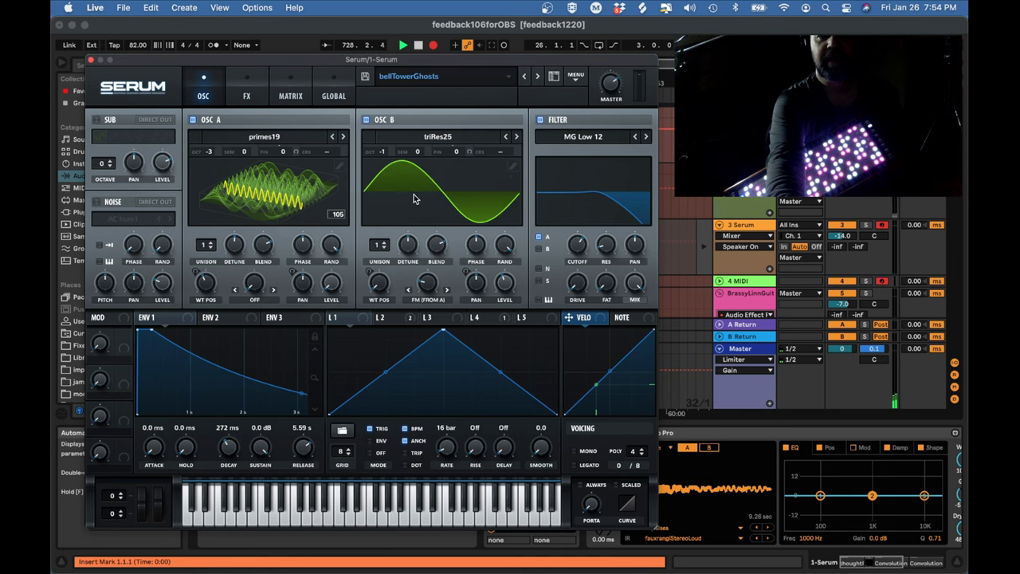
pyautogui.click(514, 167)
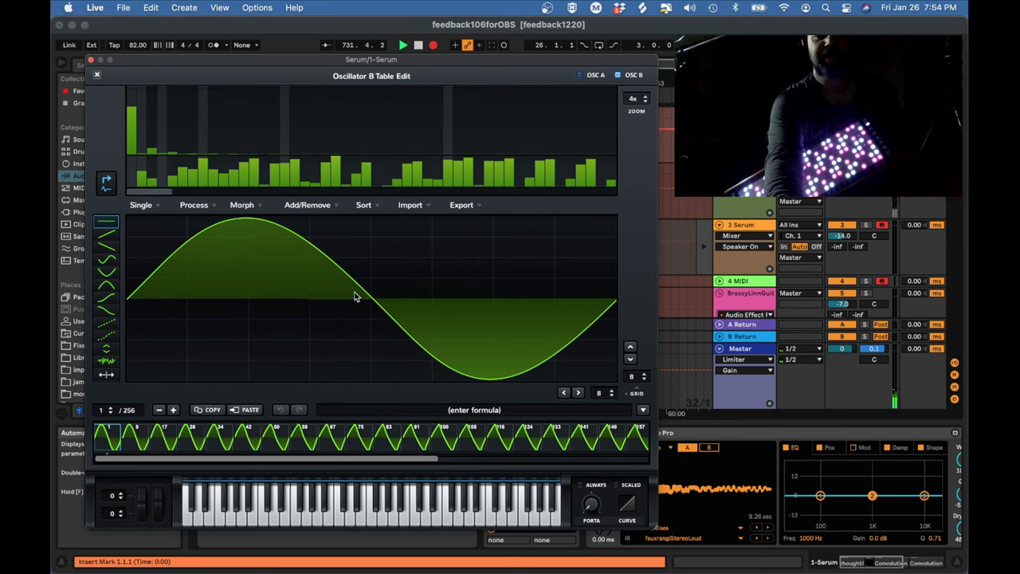
pyautogui.click(249, 440)
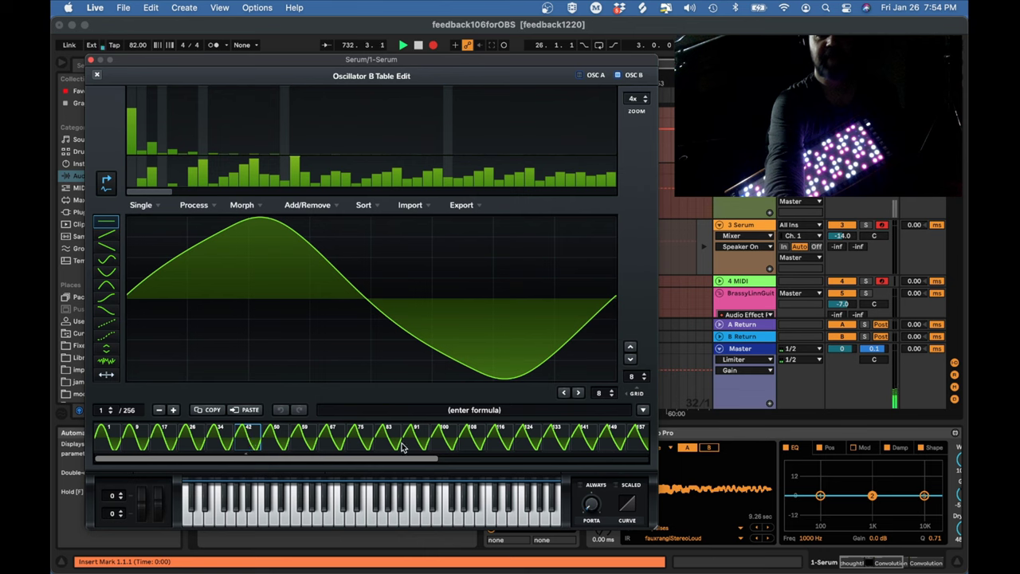
pyautogui.click(507, 446)
pyautogui.click(610, 446)
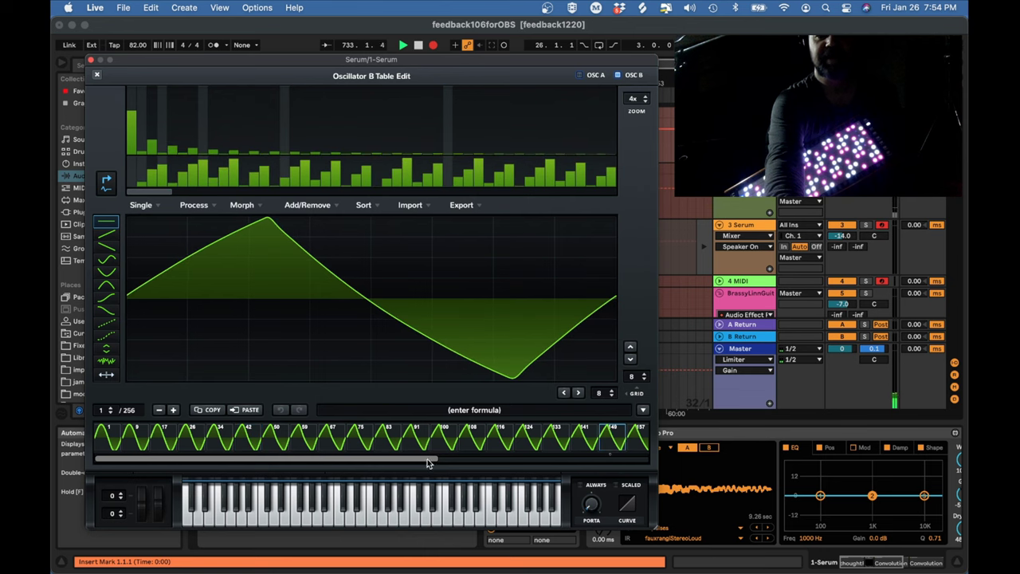
pyautogui.moveTo(425, 462); pyautogui.dragTo(637, 462)
pyautogui.click(635, 443)
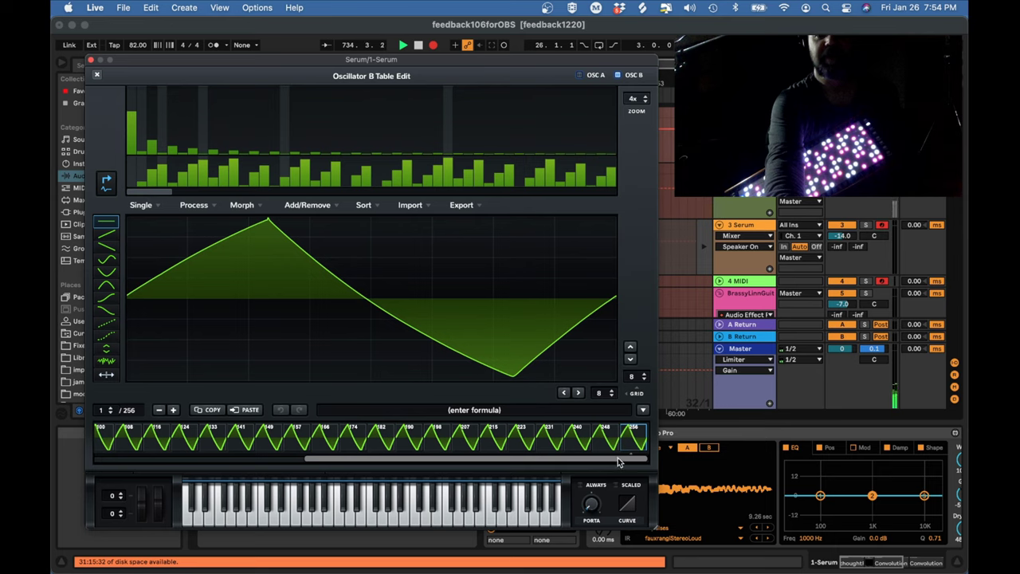
pyautogui.click(631, 443)
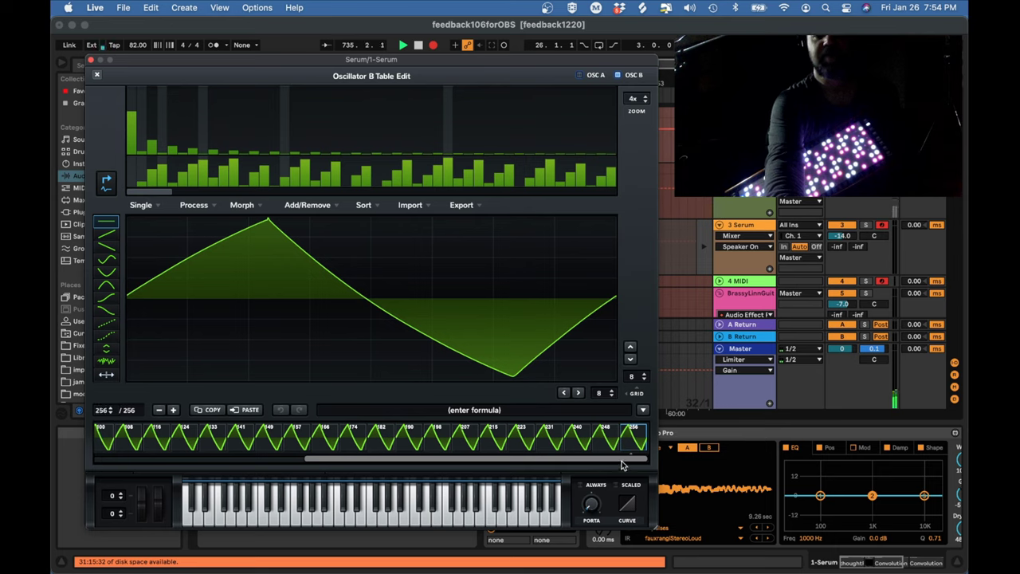
pyautogui.moveTo(623, 464); pyautogui.dragTo(348, 462)
pyautogui.click(110, 438)
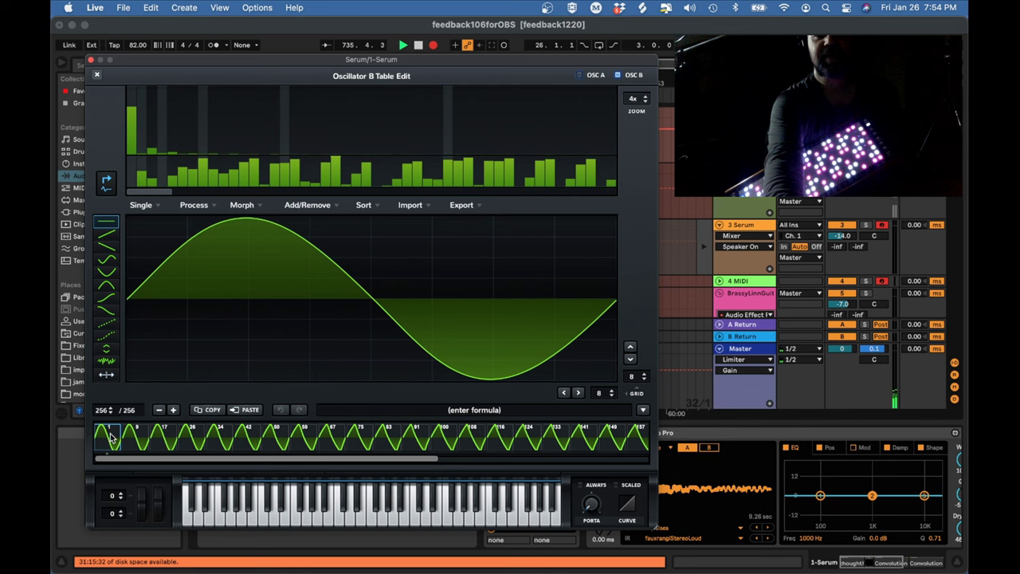
pyautogui.click(97, 76)
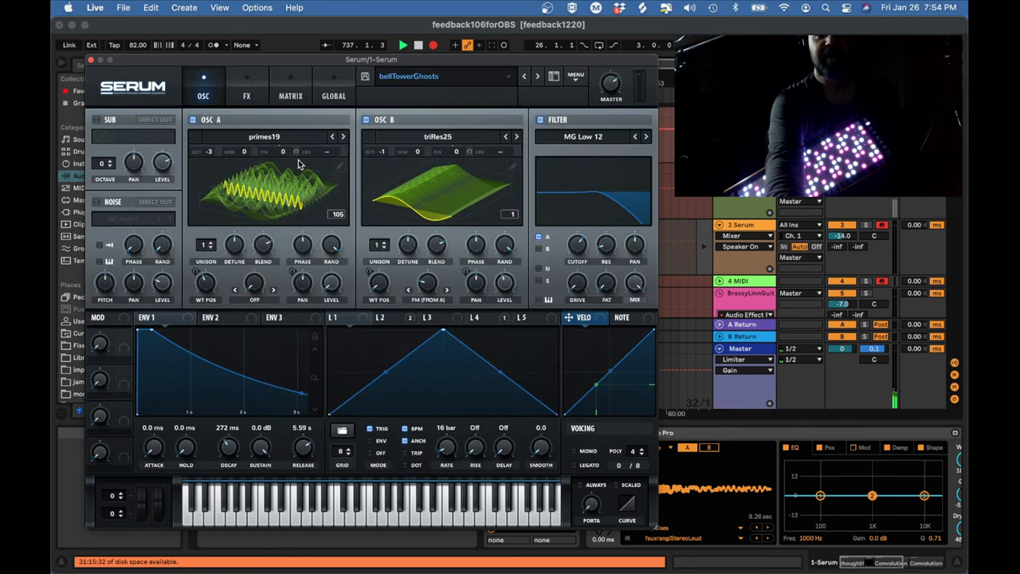
# Step: Open Oscillator A's wavetable editor and browse the early frames up to frame 103
pyautogui.click(340, 165)
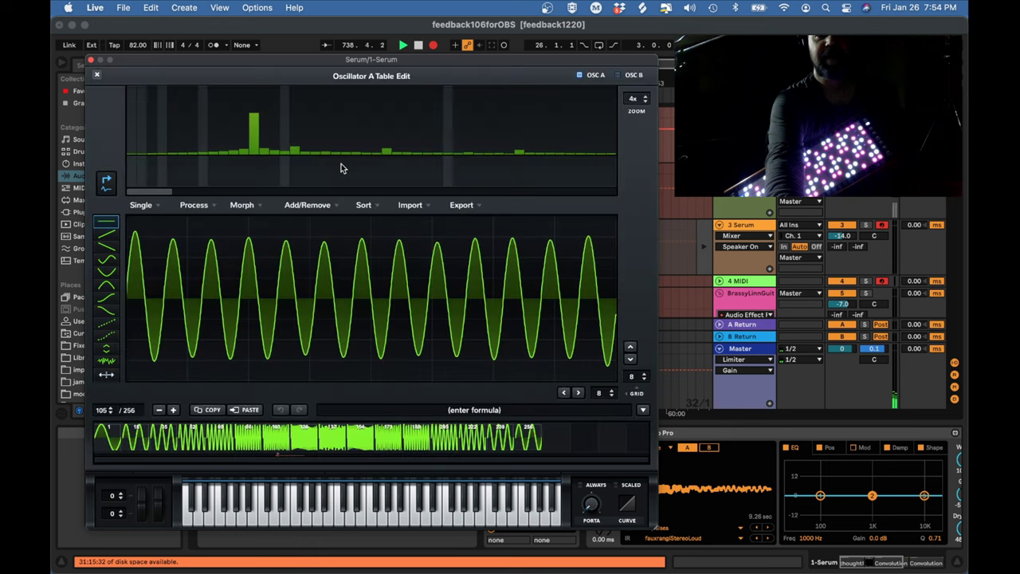
pyautogui.click(133, 443)
pyautogui.click(159, 440)
pyautogui.click(191, 442)
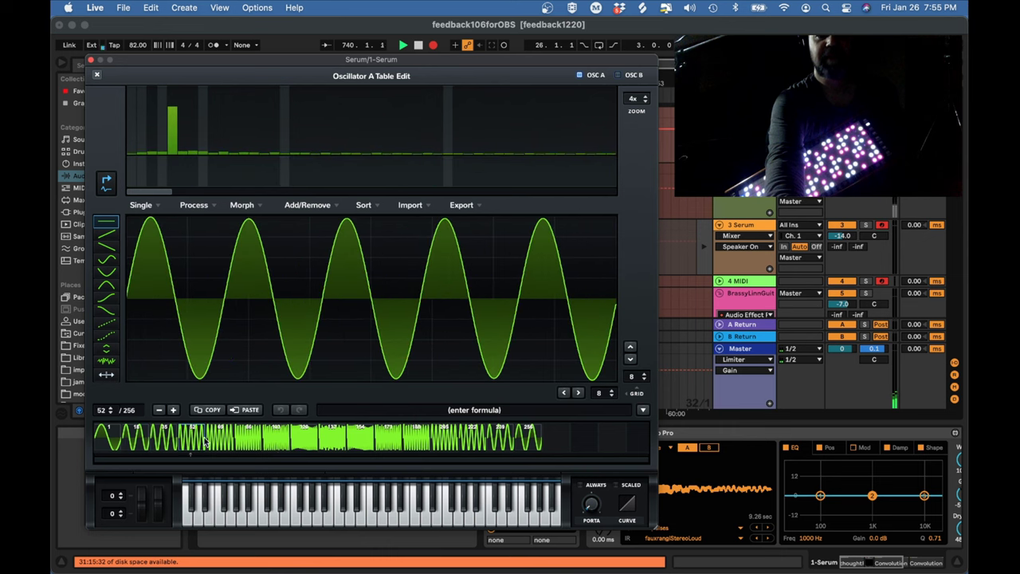
pyautogui.click(227, 441)
pyautogui.click(247, 443)
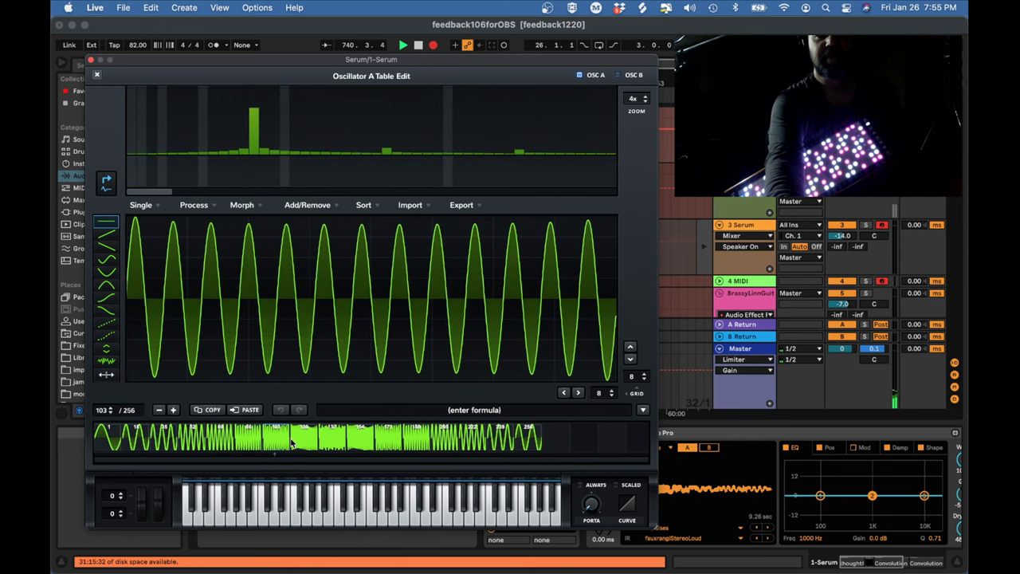
pyautogui.click(312, 443)
pyautogui.click(379, 446)
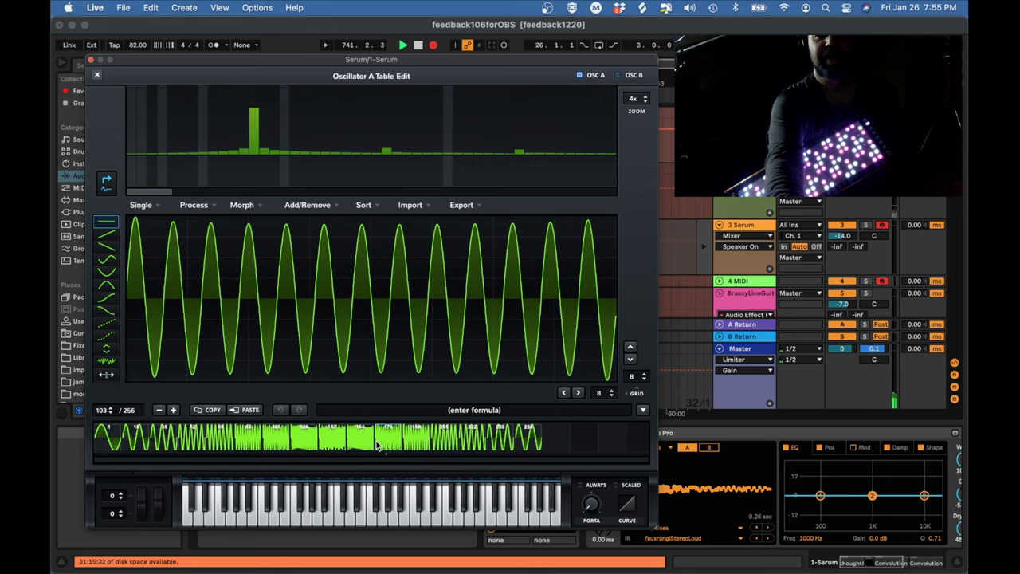
# Step: Browse later frames through 239 to the last, return to frame 1, and close the editor
pyautogui.click(414, 447)
pyautogui.click(444, 446)
pyautogui.click(482, 446)
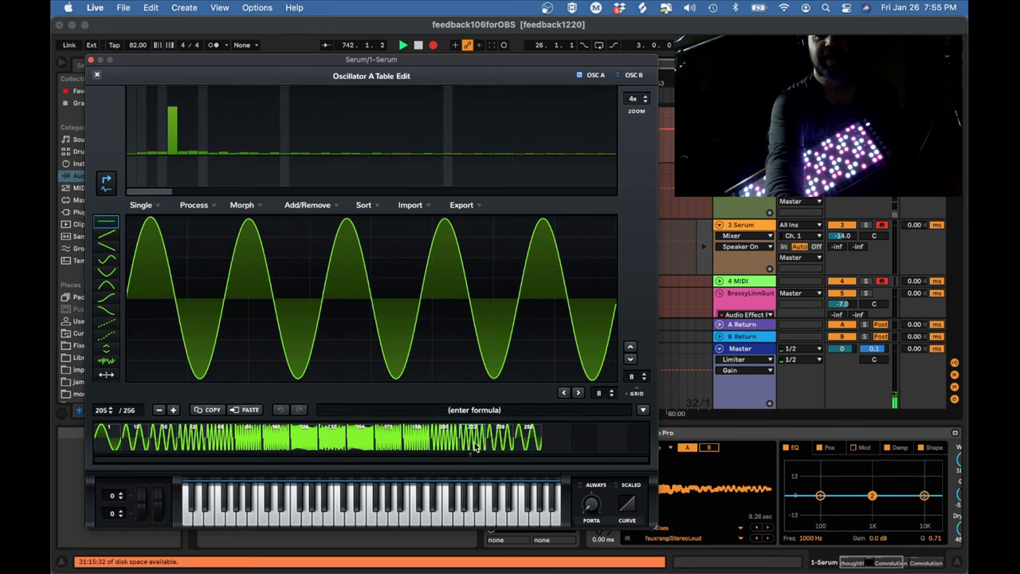
pyautogui.click(502, 446)
pyautogui.click(530, 445)
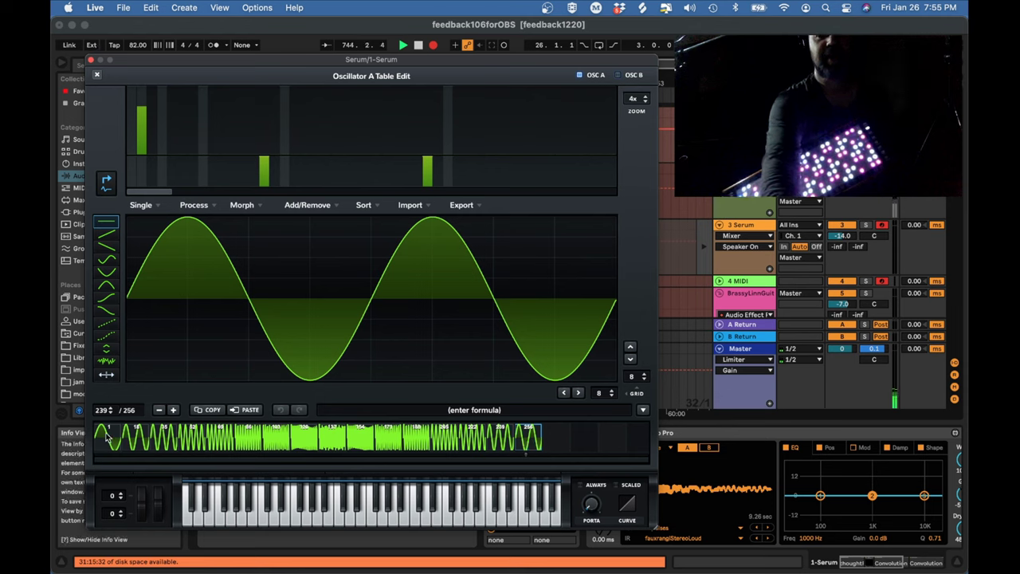
pyautogui.click(184, 437)
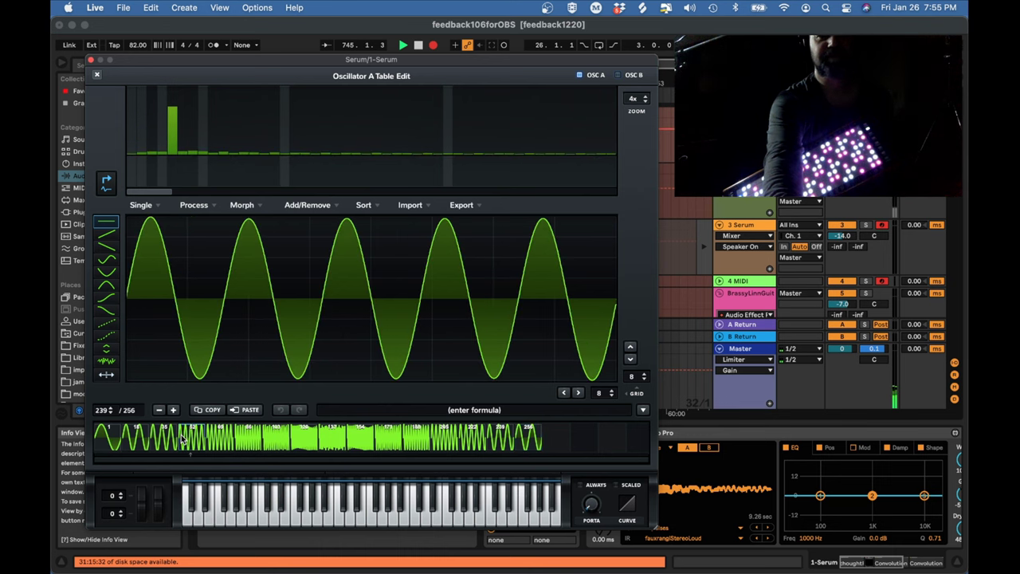
pyautogui.click(114, 437)
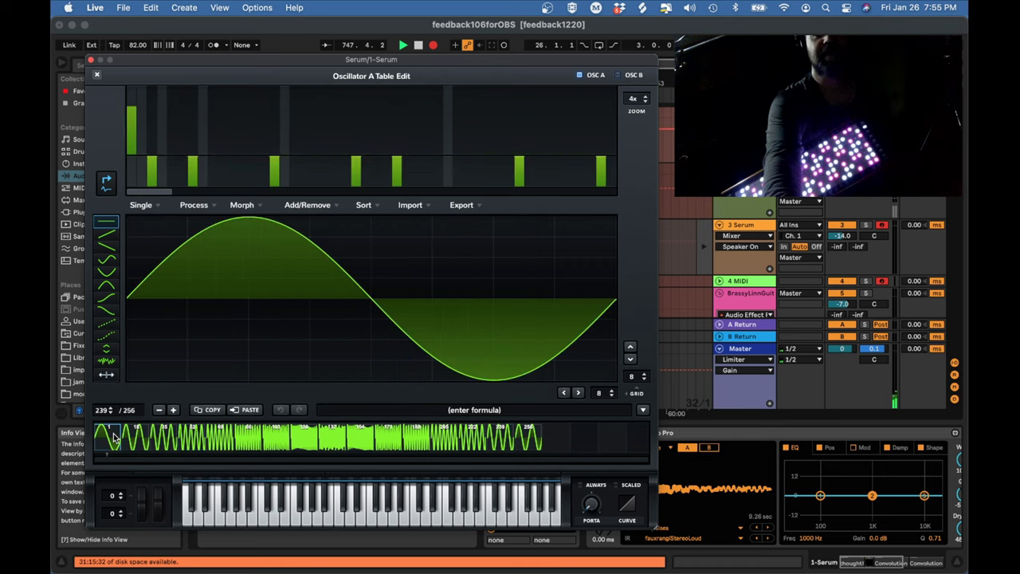
pyautogui.click(96, 76)
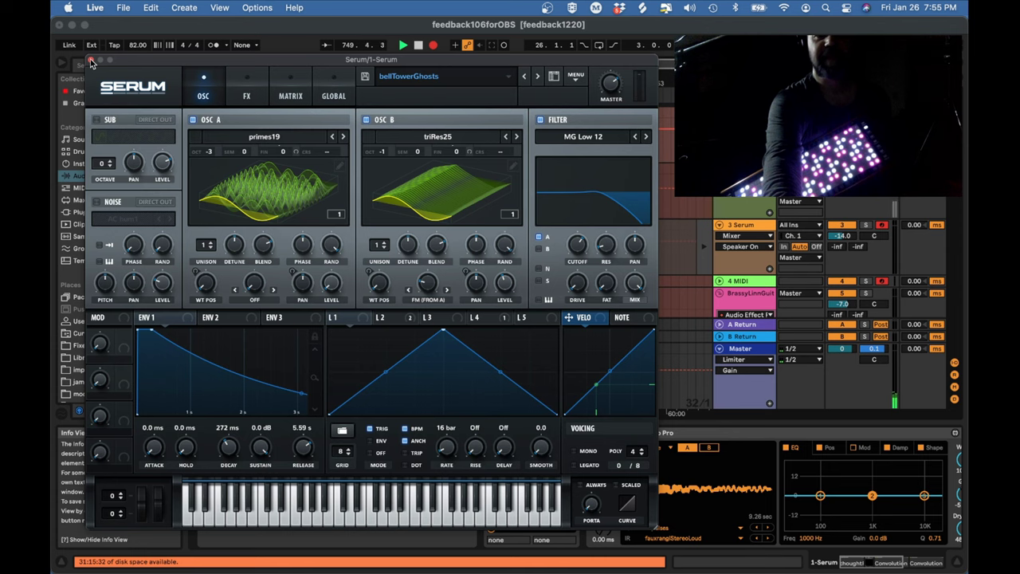
# Step: Close the Serum editor and scroll track 1's chain from the arpeggiator to the reverbs
pyautogui.click(92, 61)
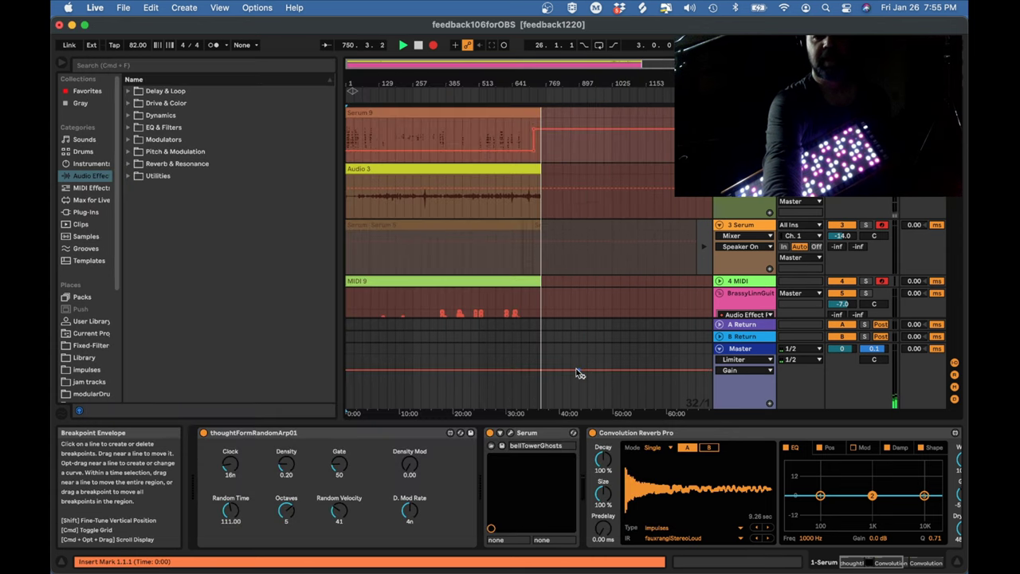
pyautogui.click(539, 436)
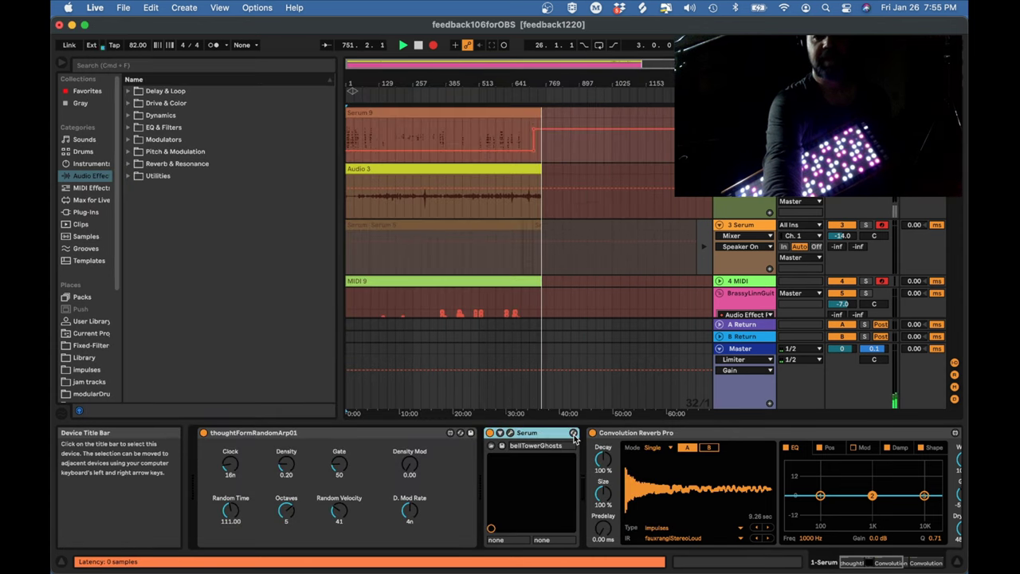
pyautogui.click(413, 435)
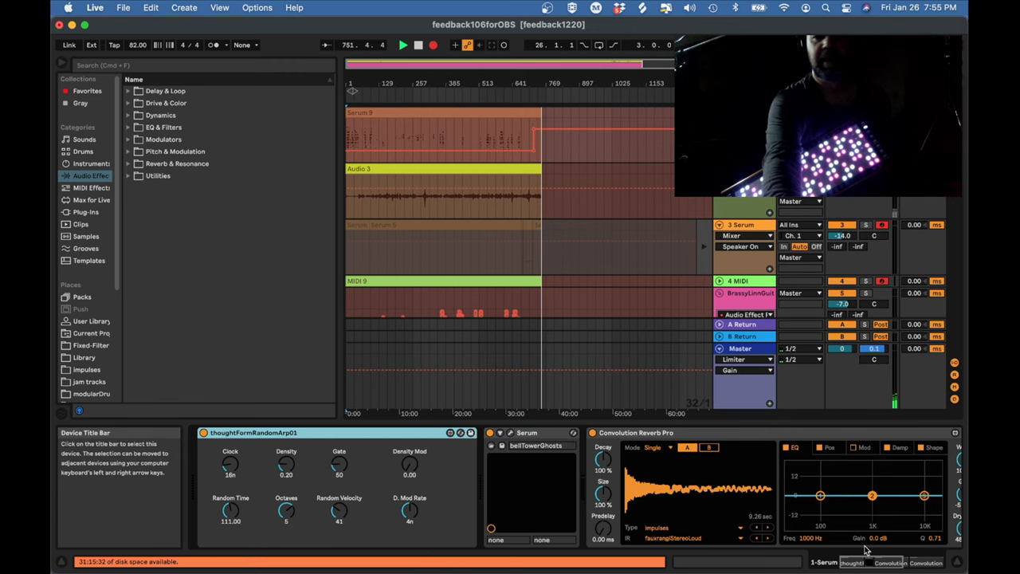
pyautogui.click(928, 564)
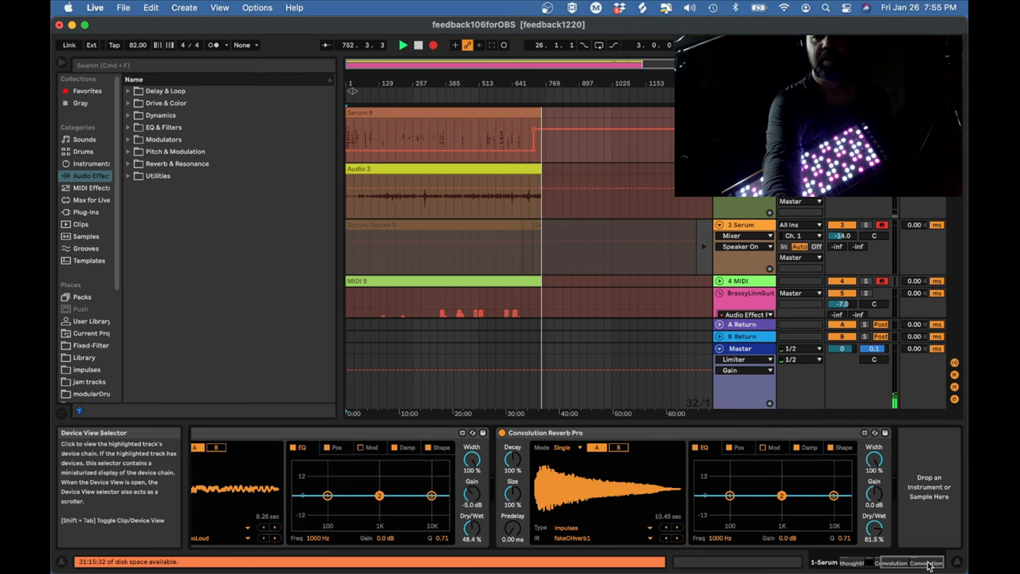
pyautogui.moveTo(928, 563); pyautogui.dragTo(883, 563)
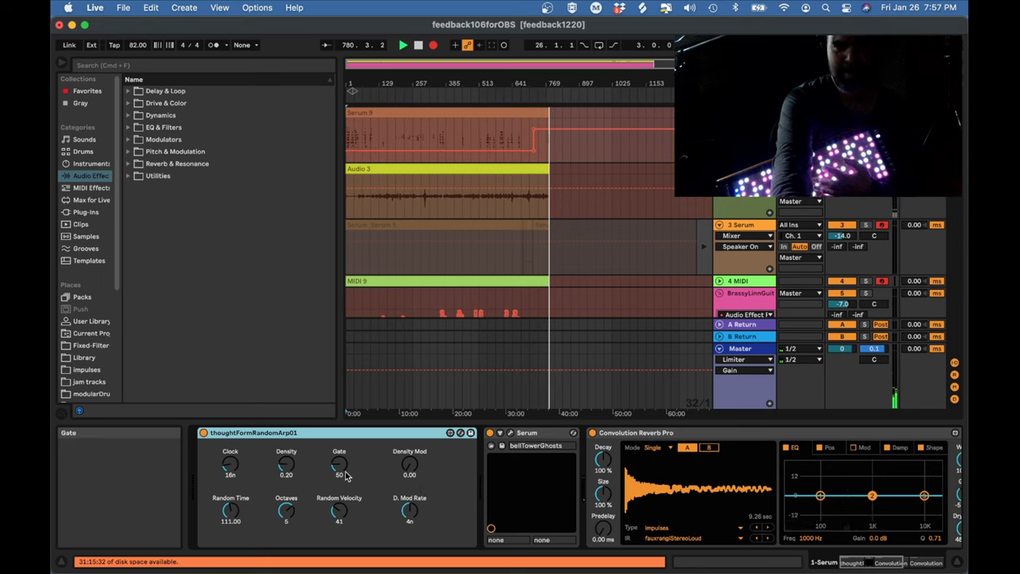
# Step: Raise thoughtFormRandomArp01's Density knob from 0.20 to 0.80
pyautogui.moveTo(286, 465); pyautogui.dragTo(286, 416)
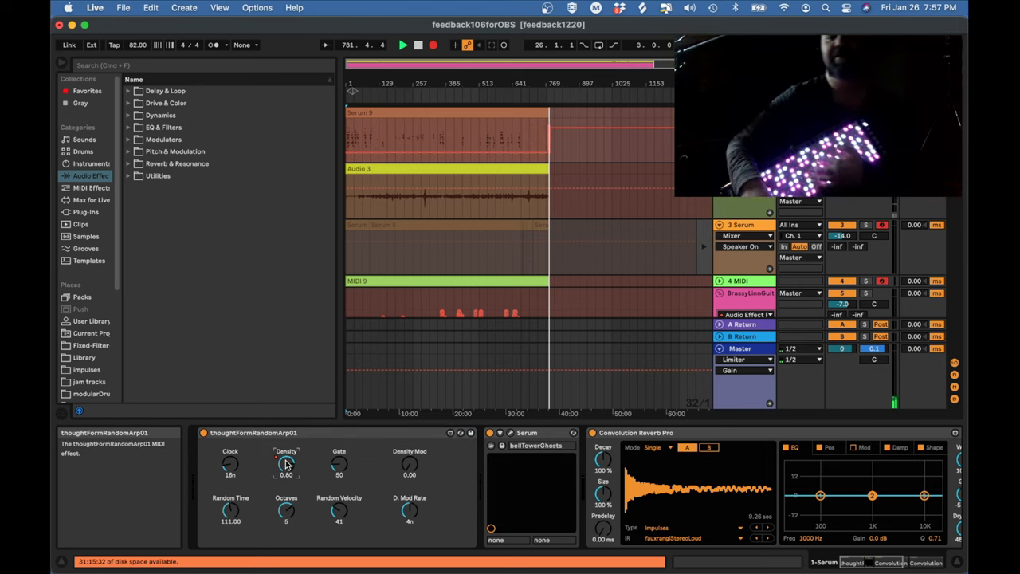